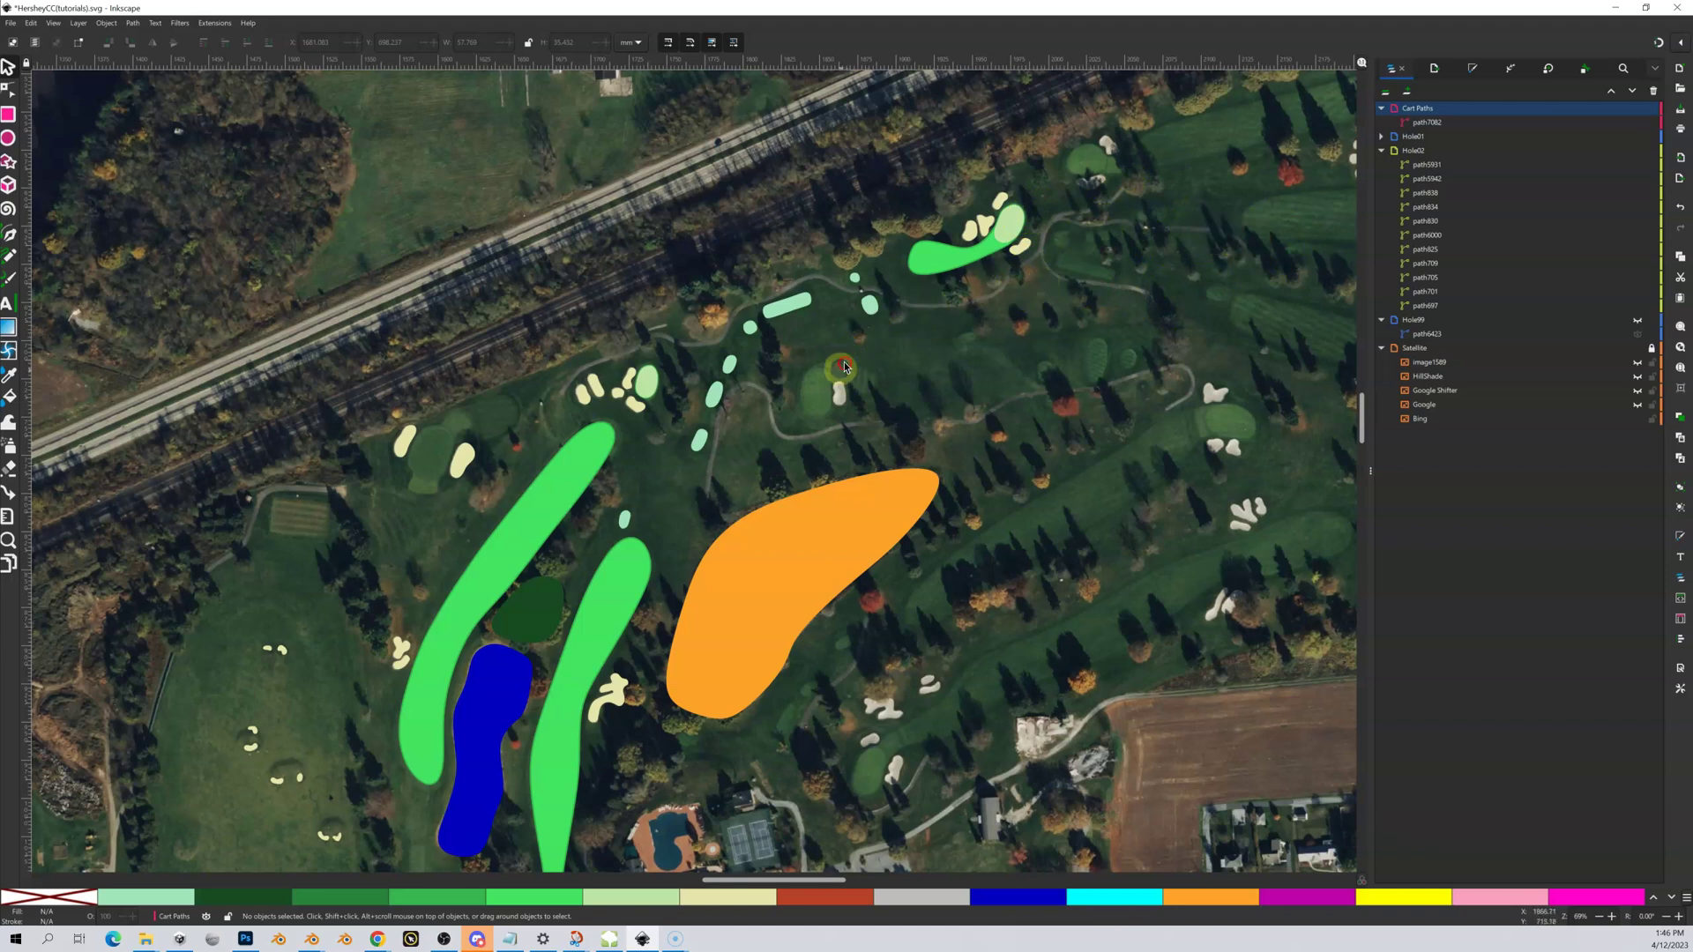
# Step: Zoom in on the cart path and draw a test line with the Pen tool
pyautogui.moveTo(839, 373); pyautogui.dragTo(817, 405)
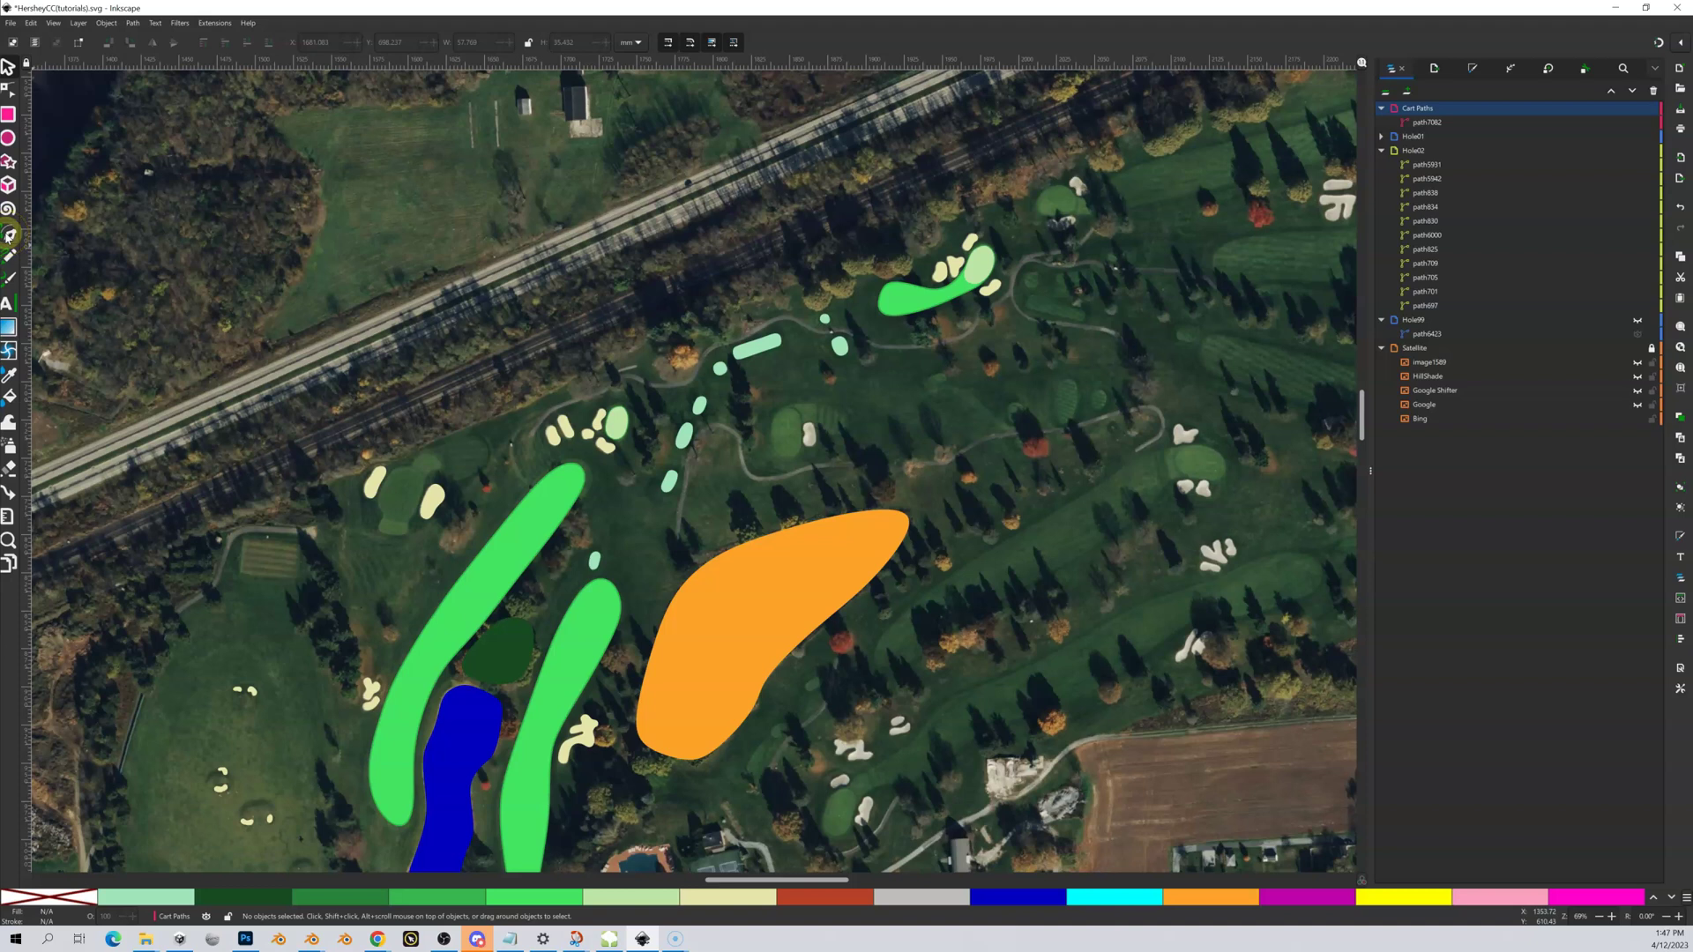
pyautogui.click(11, 234)
pyautogui.hotkey('shift', '=')
pyautogui.hotkey('shift', '=')
pyautogui.hotkey('shift', '=')
pyautogui.hotkey('shift', '=')
pyautogui.hotkey('shift', '=')
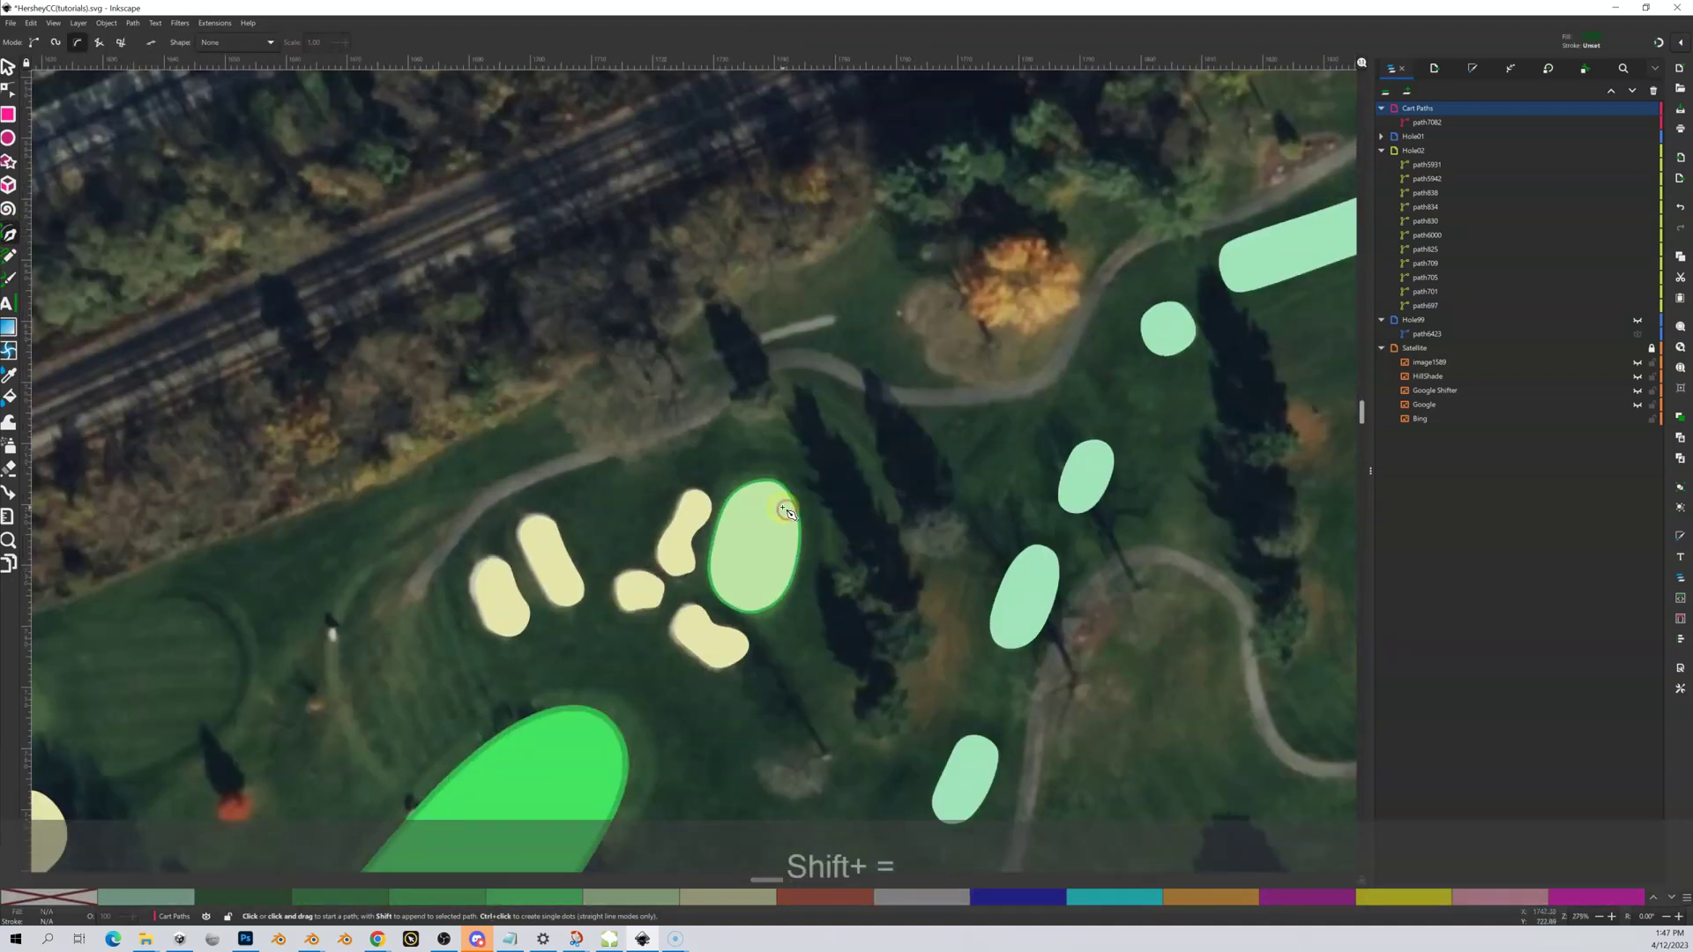
pyautogui.hotkey('shift', '=')
pyautogui.hscroll(-5, 632, 468)
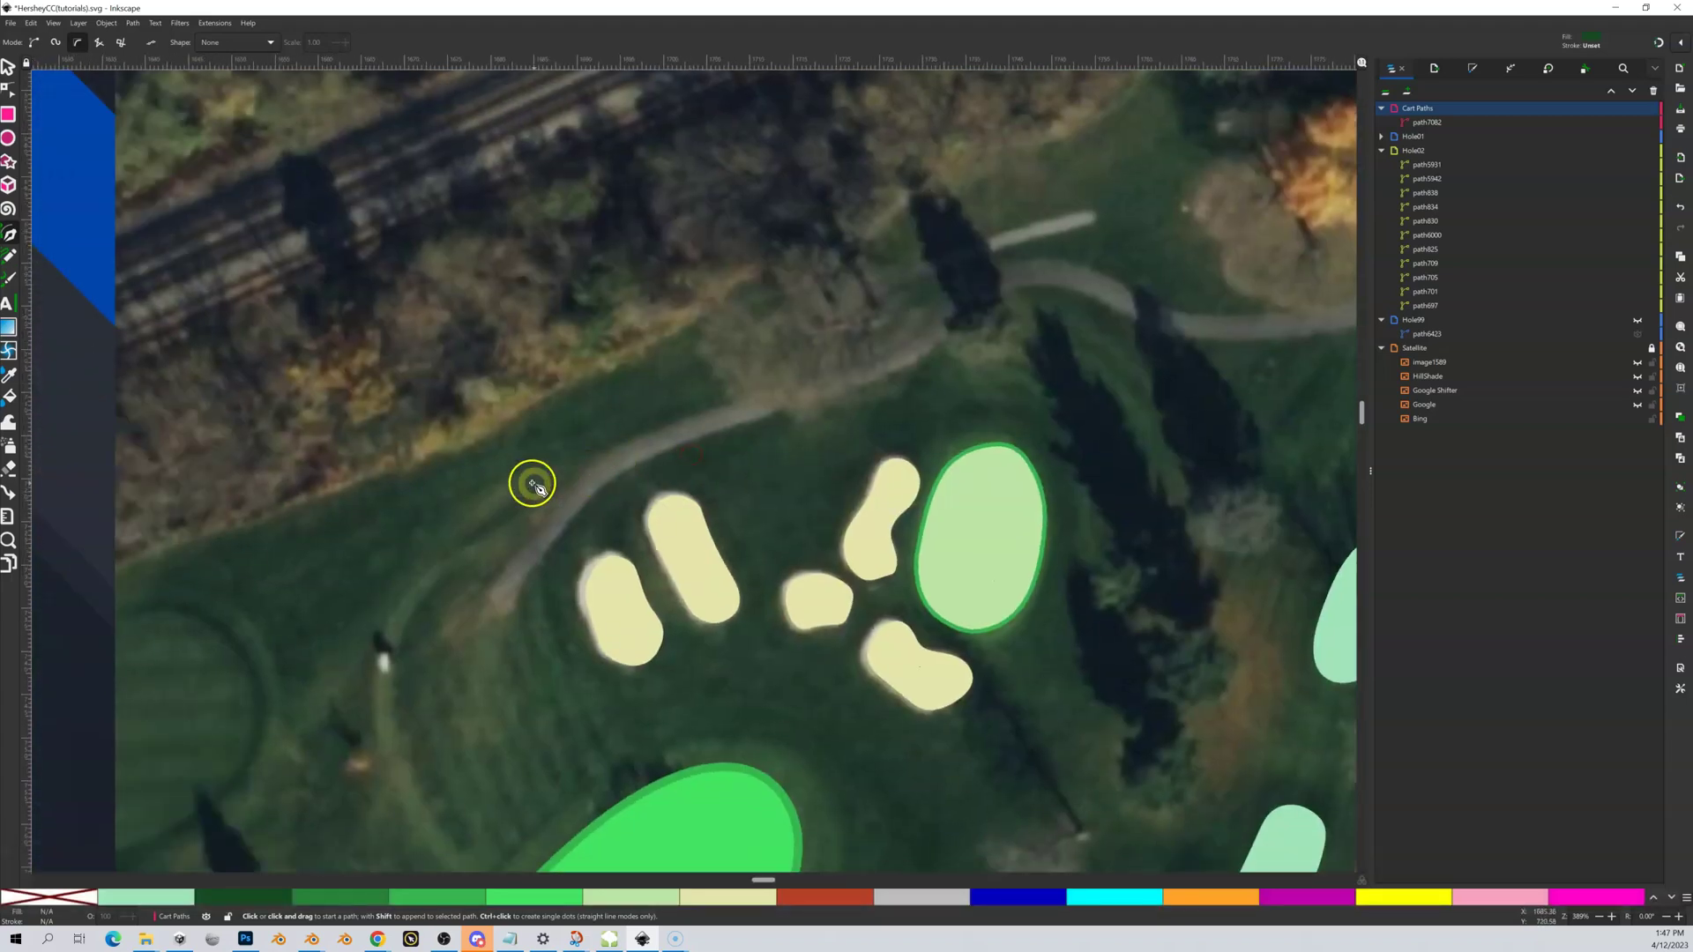
pyautogui.click(400, 580)
pyautogui.click(506, 490)
pyautogui.click(633, 488)
pyautogui.click(785, 408)
pyautogui.rightClick(884, 333)
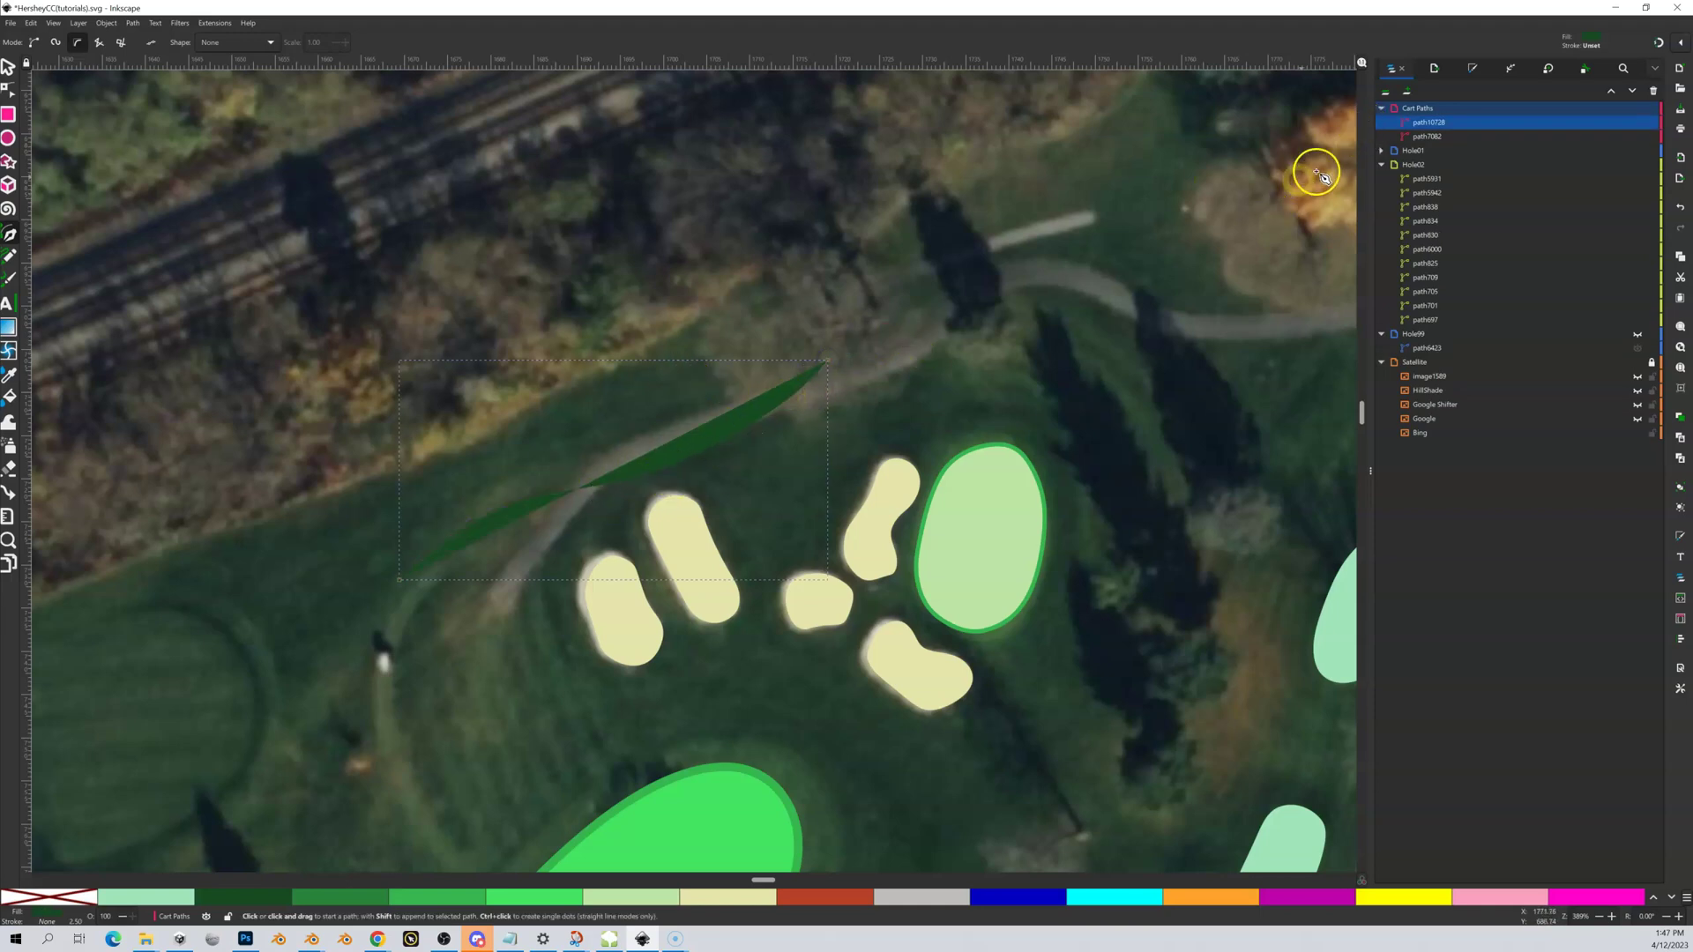
# Step: Give the test line no fill and a flat black stroke, then delete it
pyautogui.click(1472, 68)
pyautogui.click(1385, 108)
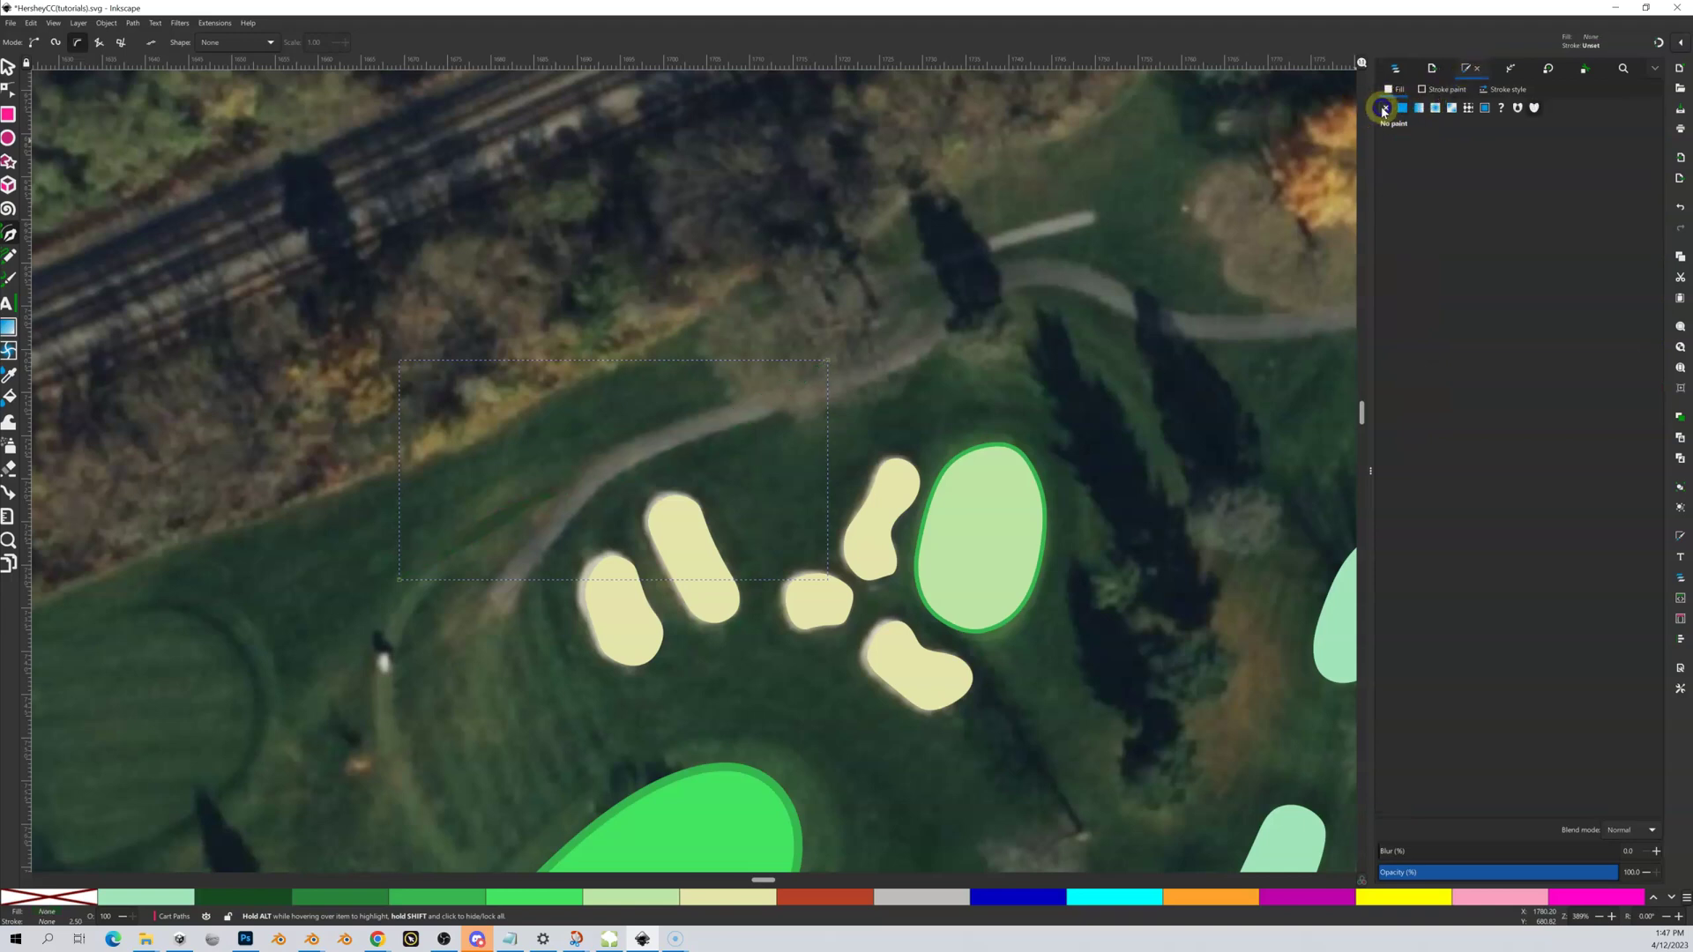
pyautogui.click(1403, 108)
pyautogui.click(1510, 88)
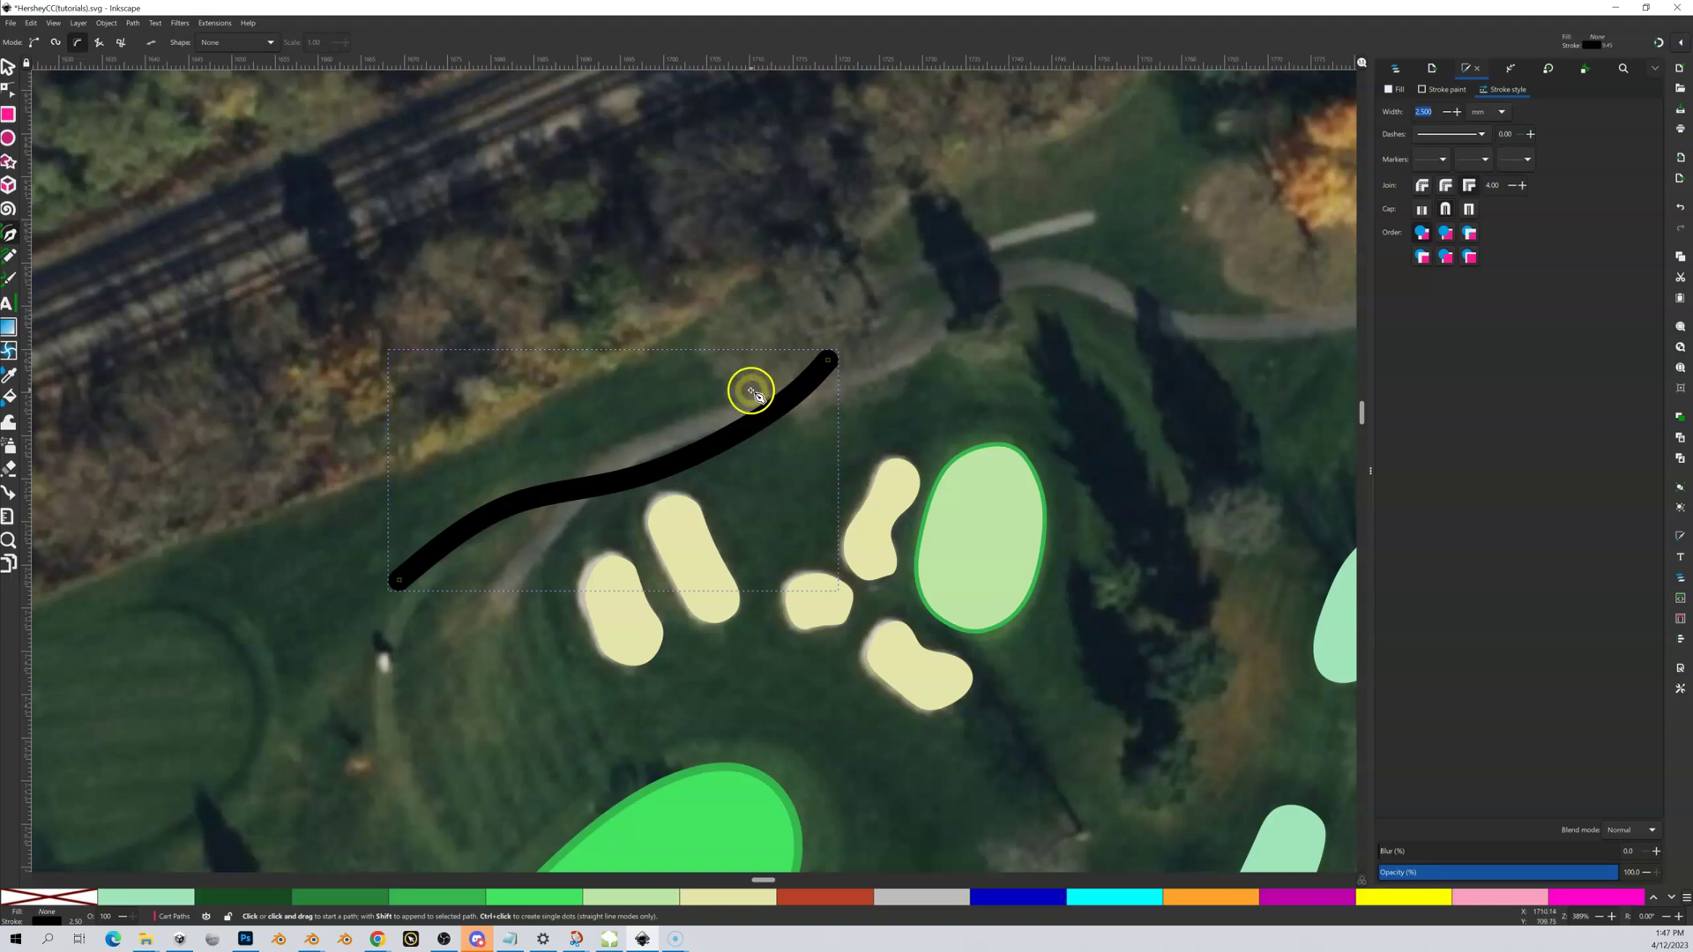
pyautogui.press('Delete')
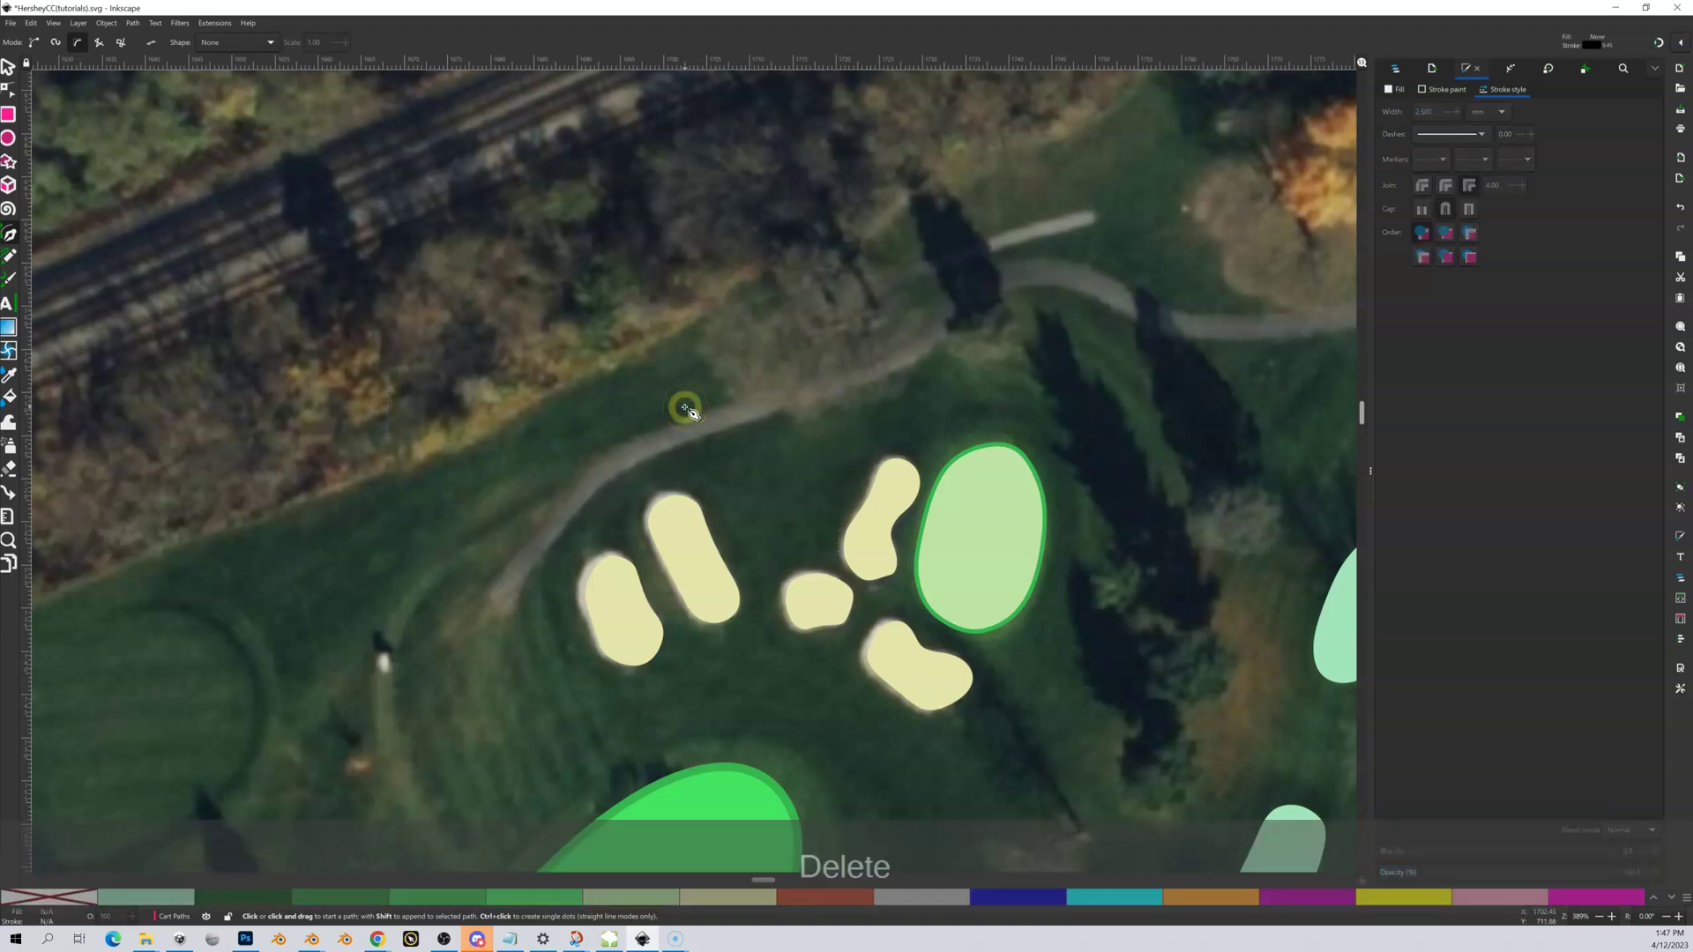
# Step: Start the line beside the bunkers and trace the cart path past the orange tree, curving at bends
pyautogui.click(501, 601)
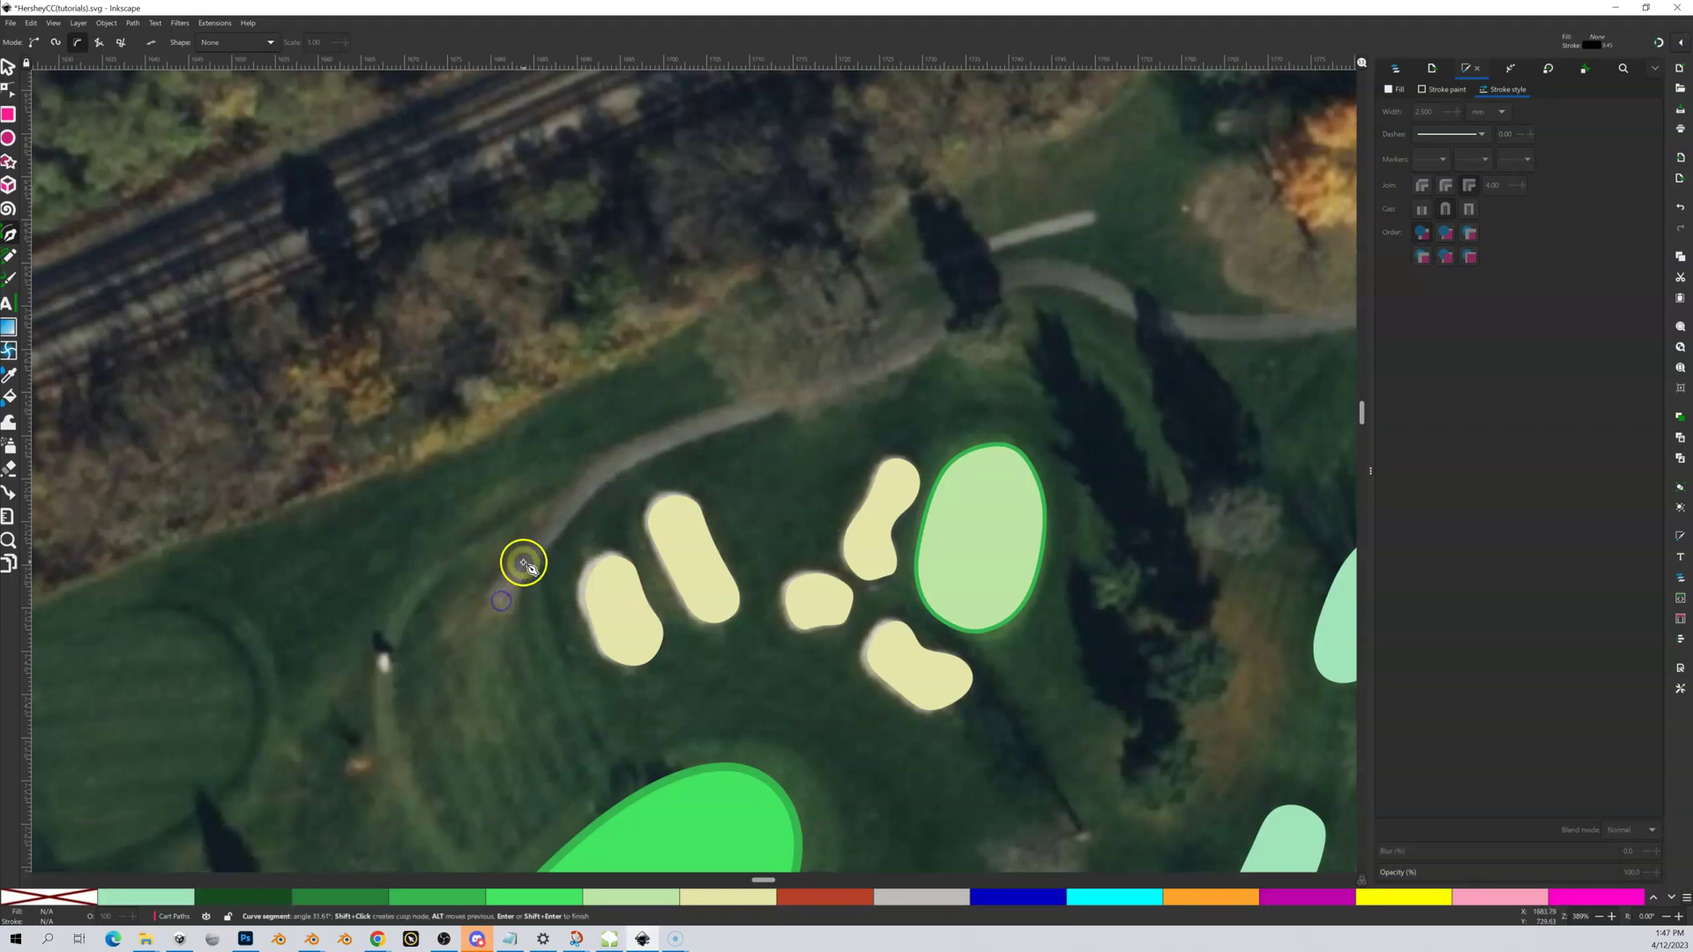
pyautogui.click(592, 479)
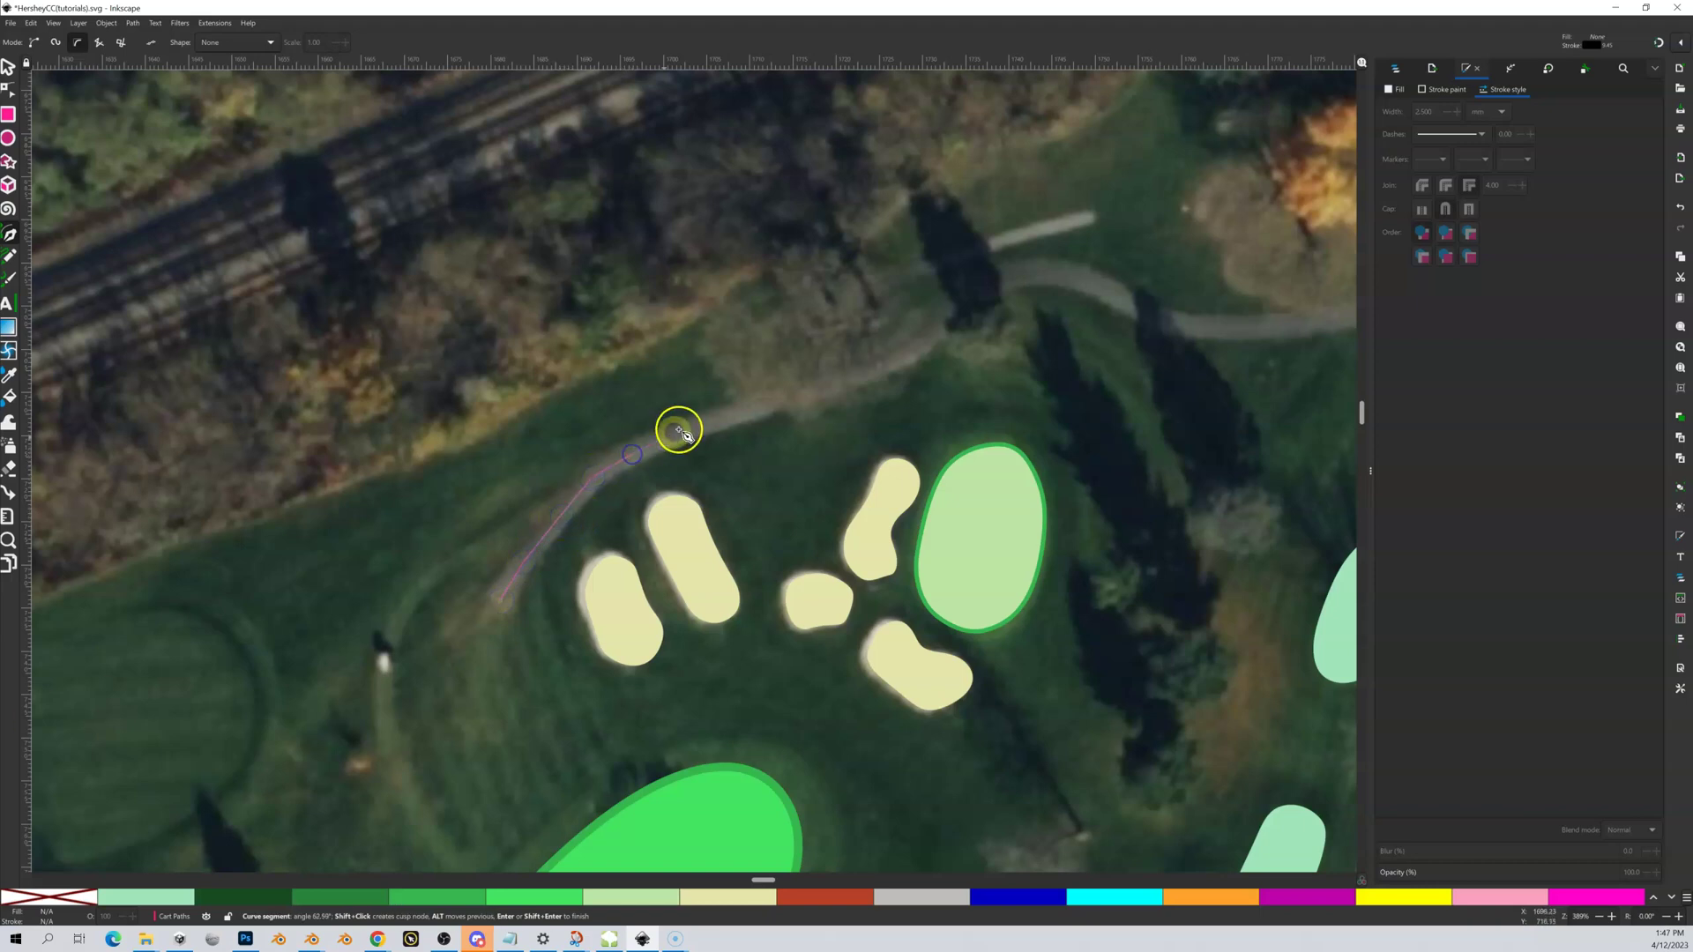
pyautogui.click(703, 427)
pyautogui.moveTo(781, 404); pyautogui.dragTo(797, 393)
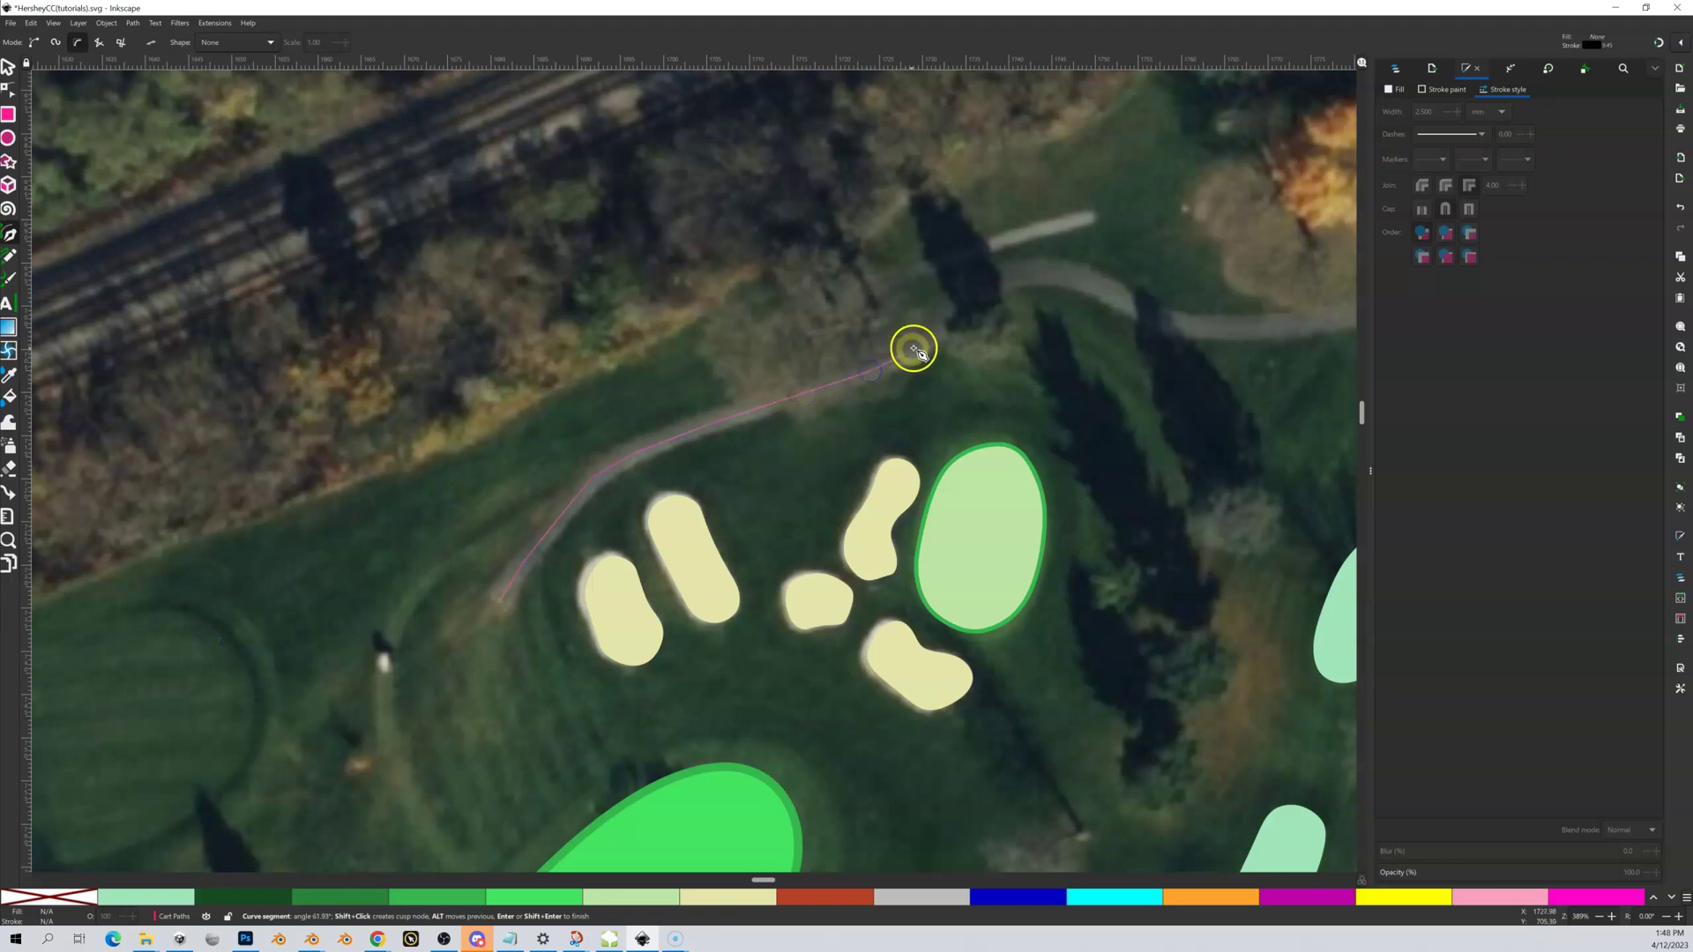
pyautogui.click(939, 320)
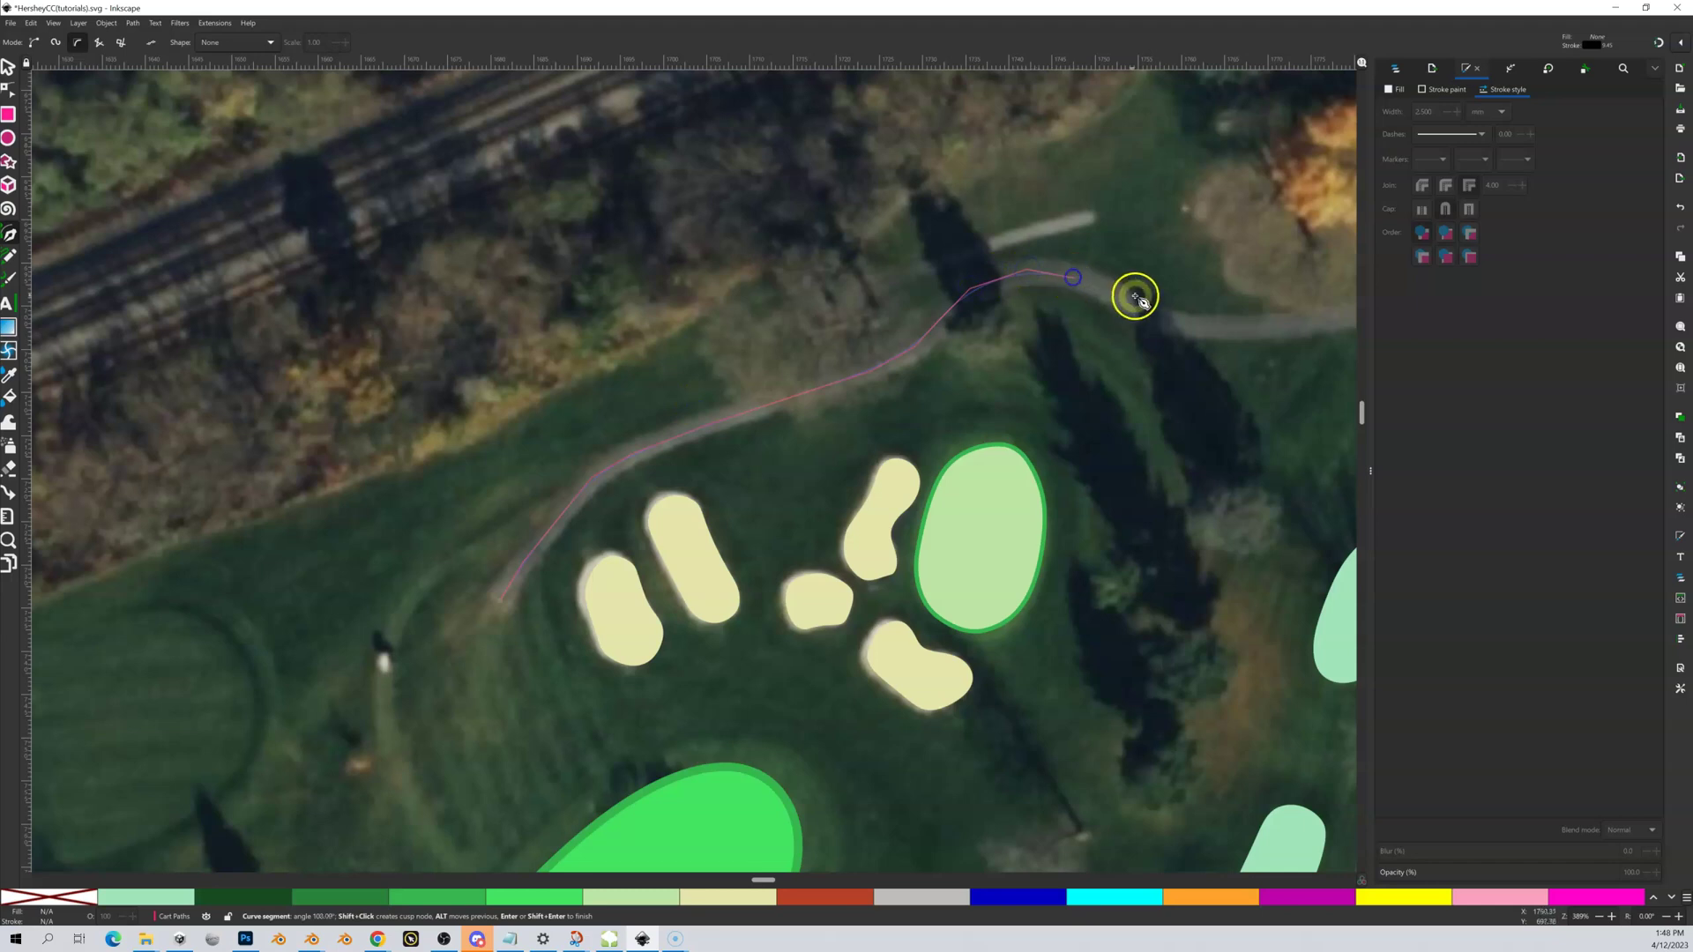
pyautogui.click(1121, 300)
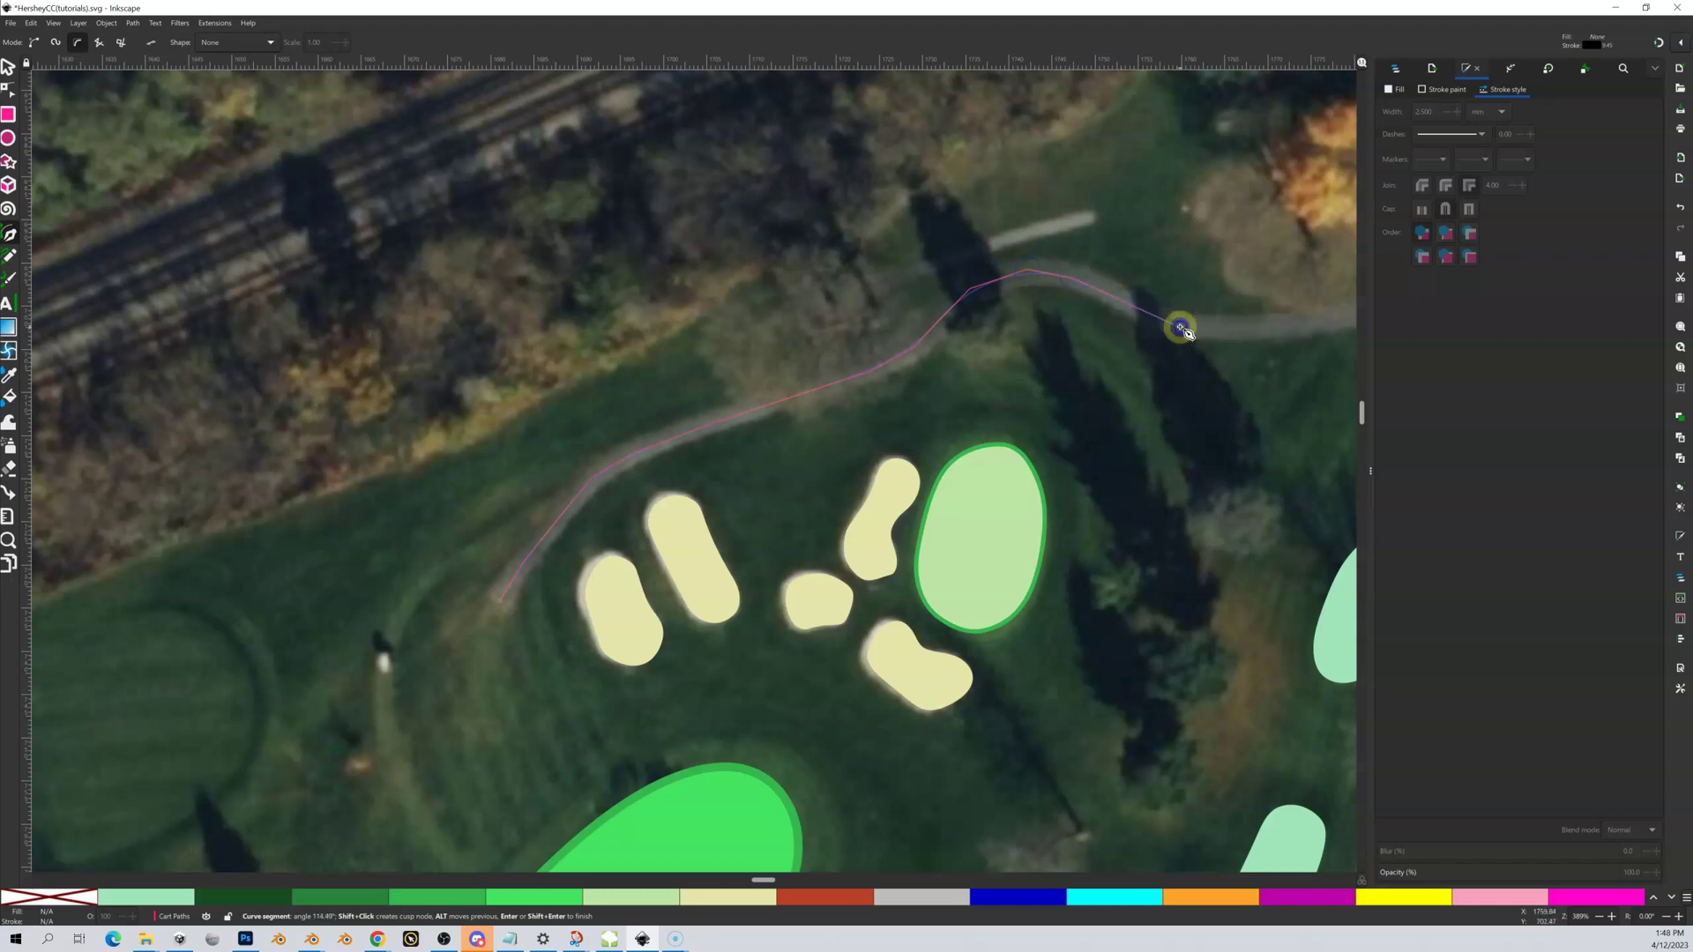
pyautogui.moveTo(1179, 331); pyautogui.dragTo(521, 446)
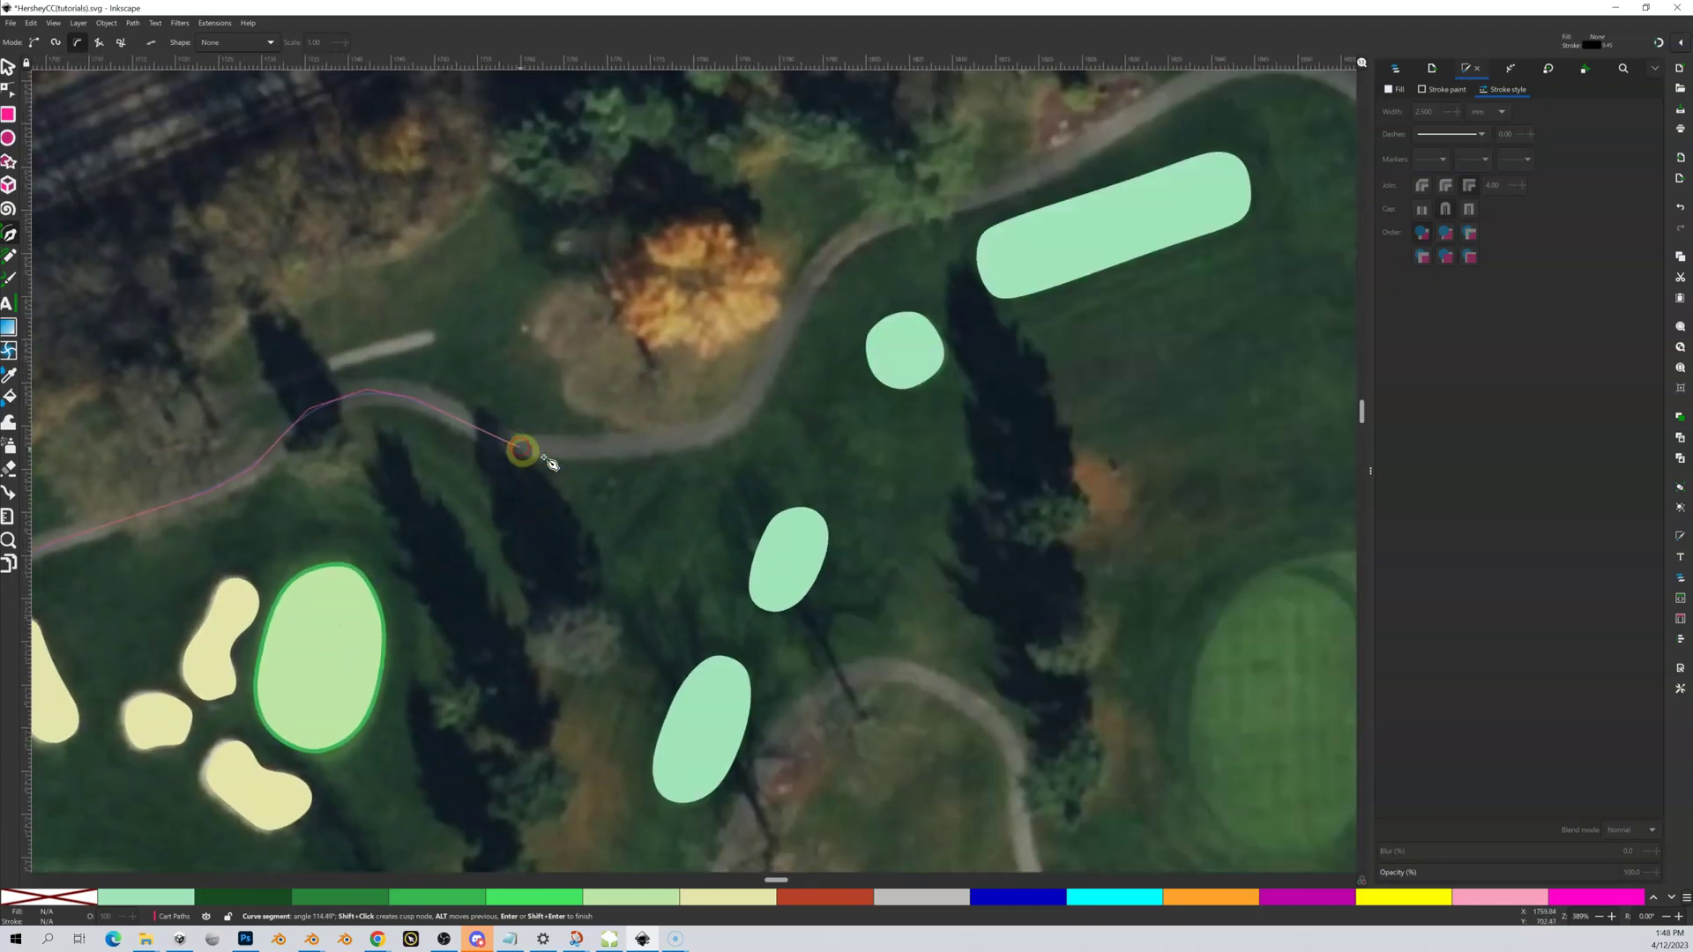
pyautogui.click(629, 445)
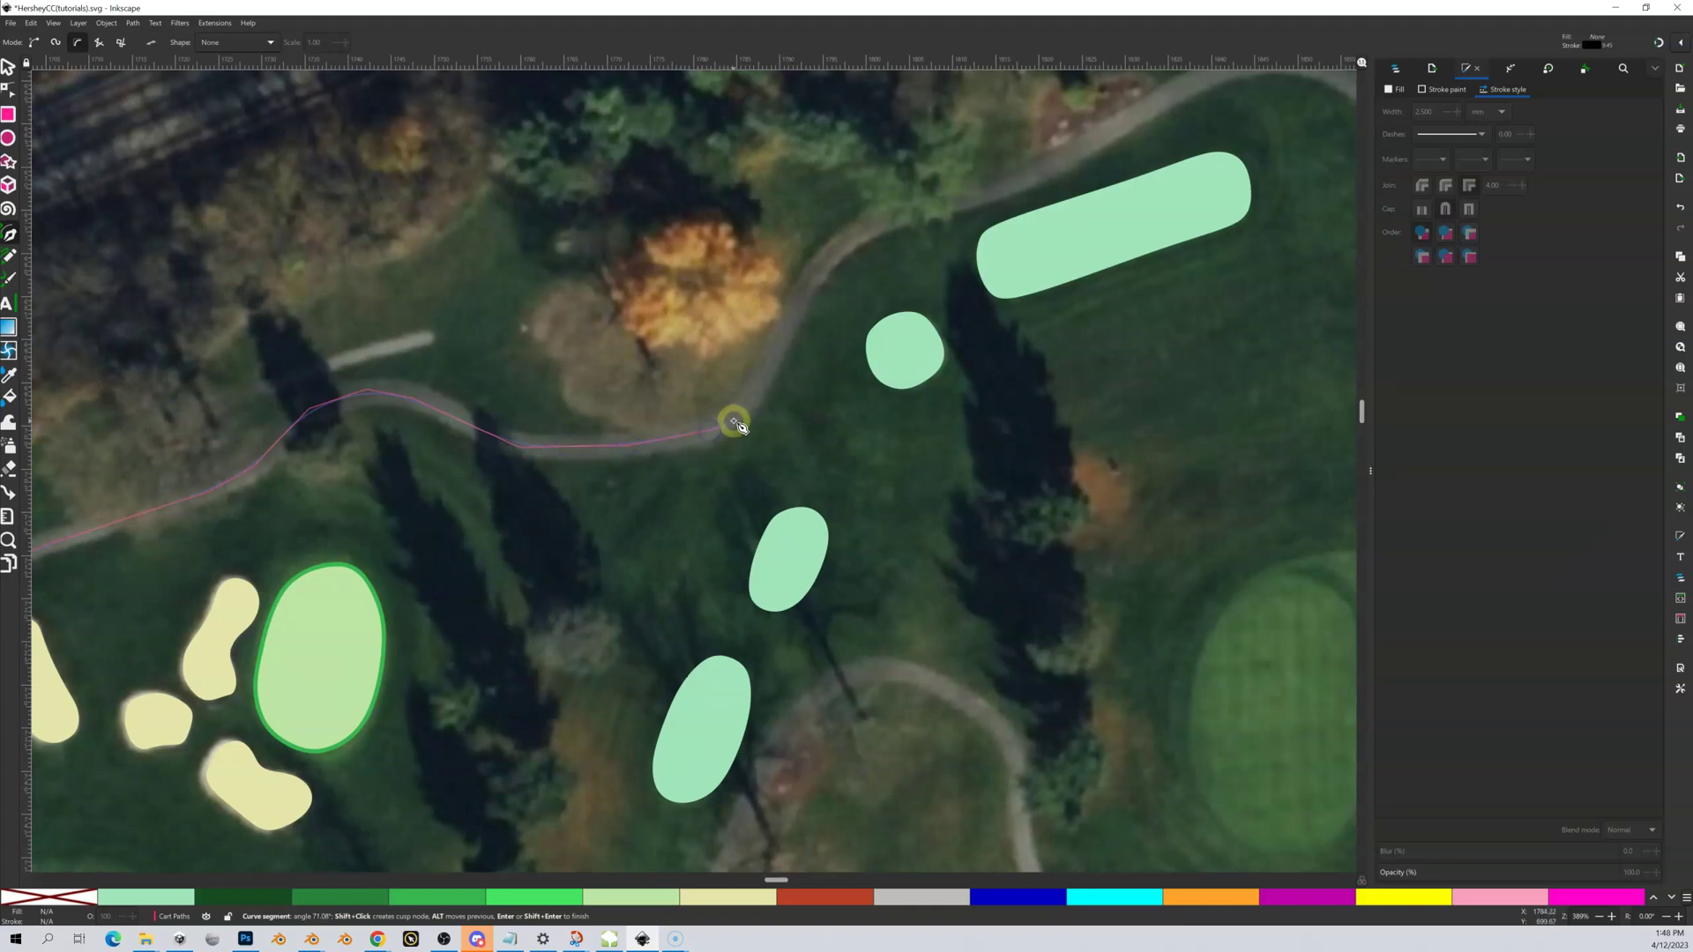
pyautogui.click(734, 423)
pyautogui.click(790, 323)
pyautogui.click(825, 258)
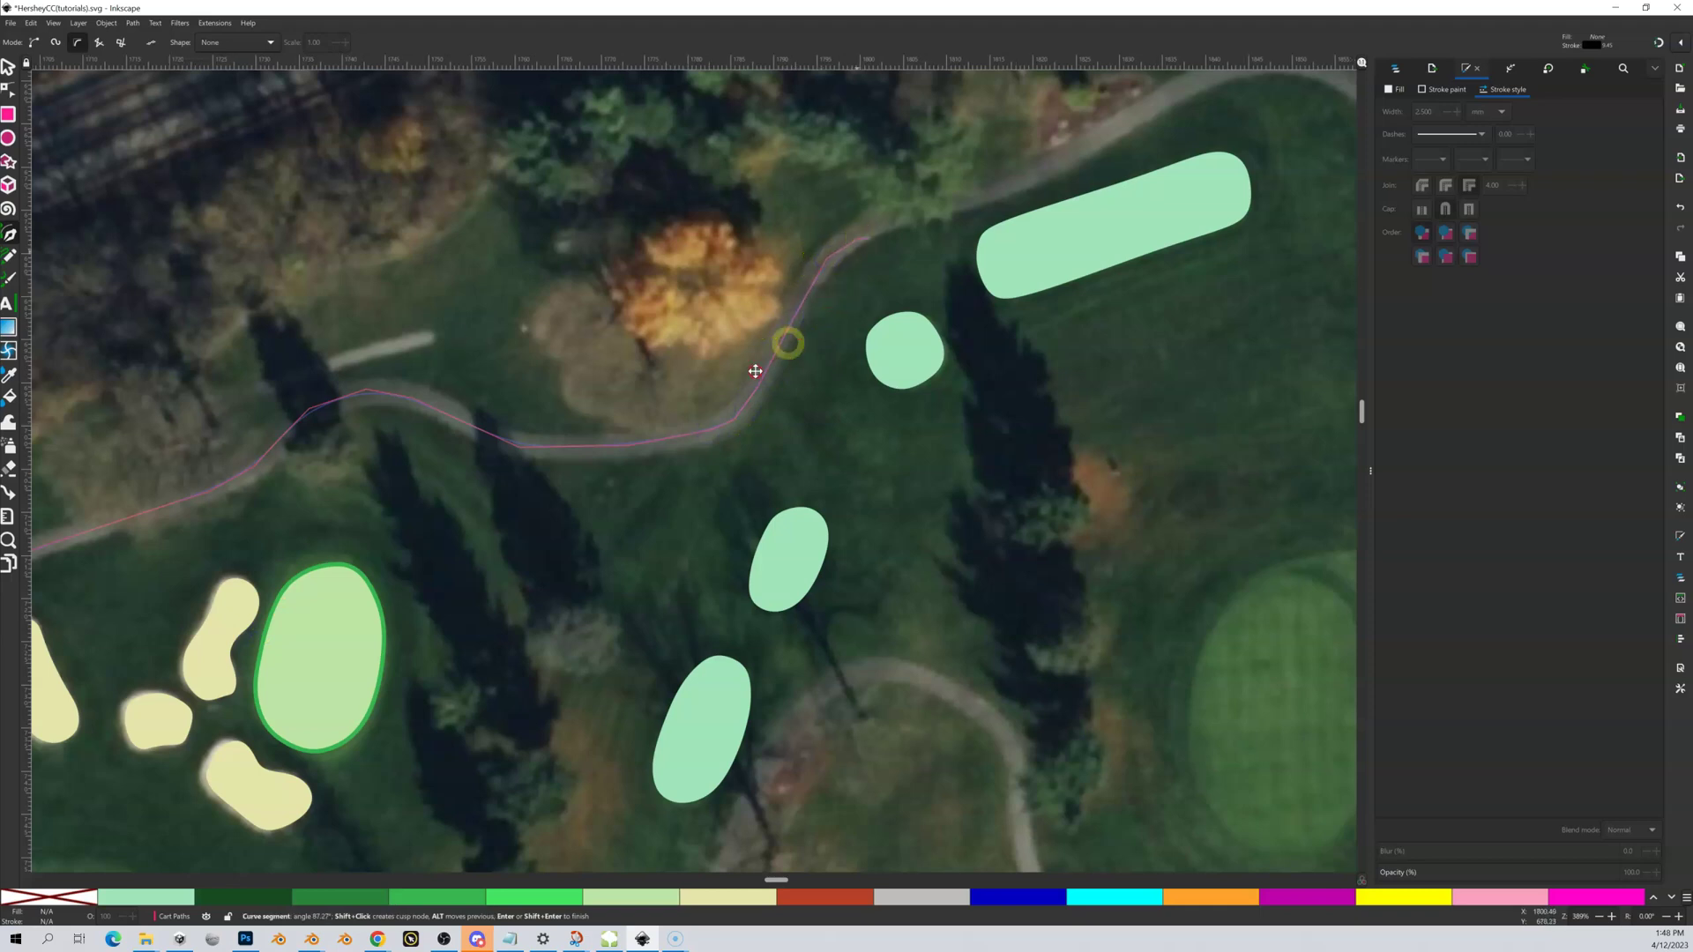
pyautogui.click(860, 240)
# Step: Continue the line northeast along the cart path over its crest to where it dips east
pyautogui.scroll(10, 569, 545)
pyautogui.hscroll(12, 569, 545)
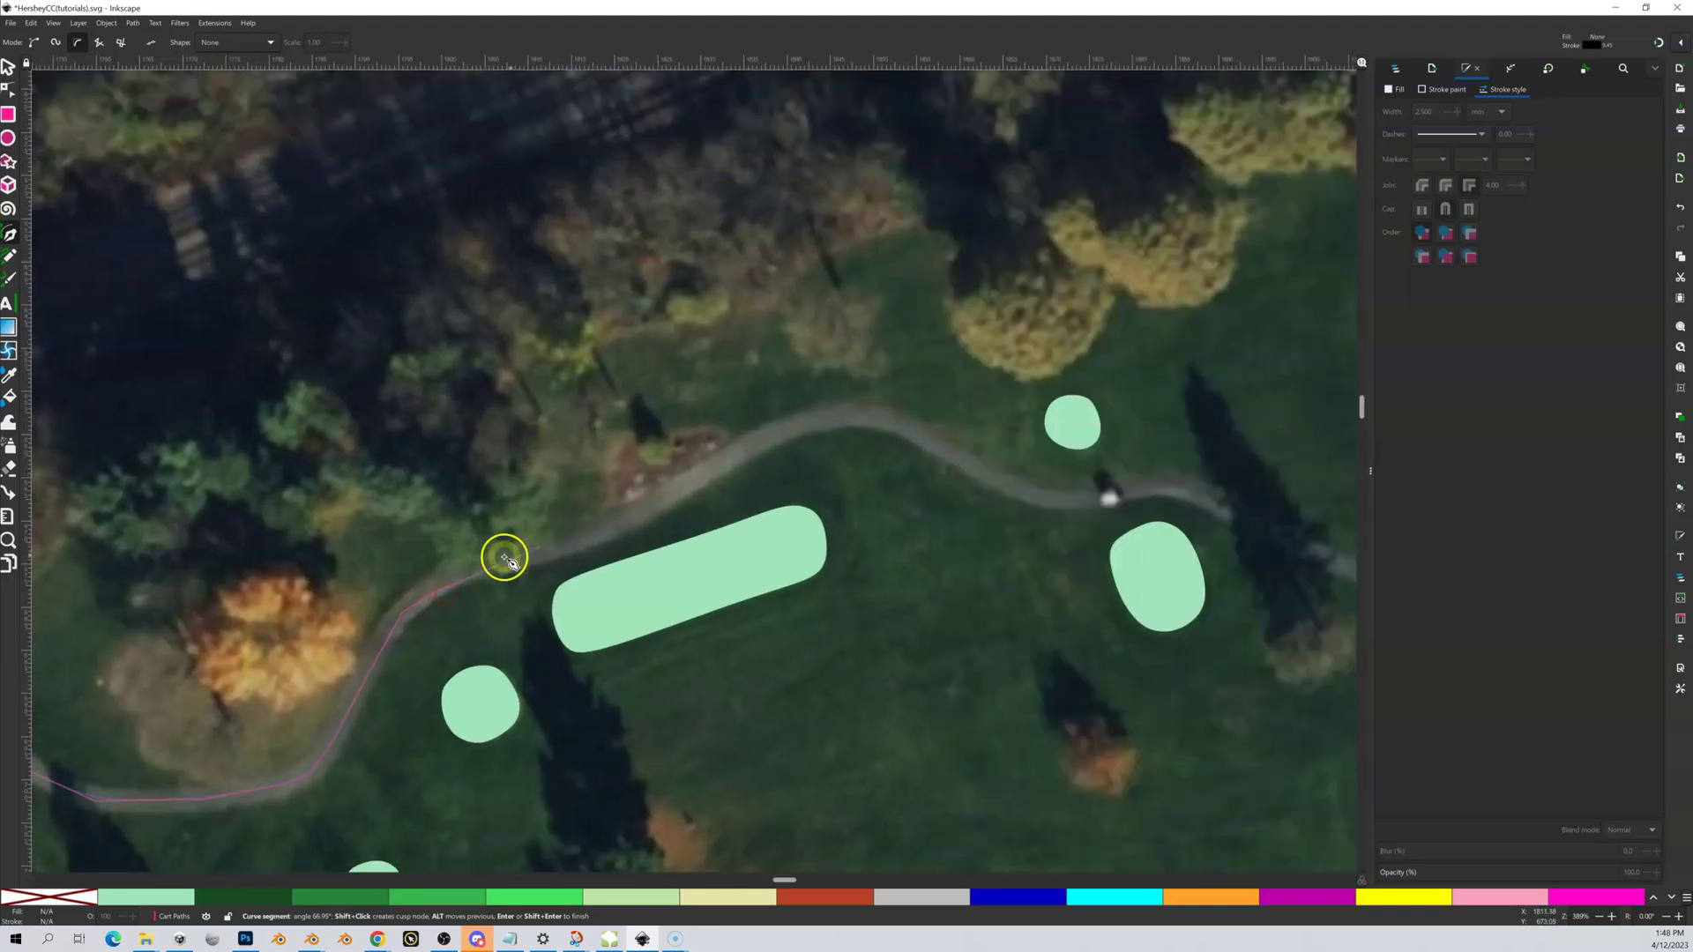
pyautogui.click(501, 566)
pyautogui.click(583, 542)
pyautogui.click(732, 454)
pyautogui.click(816, 422)
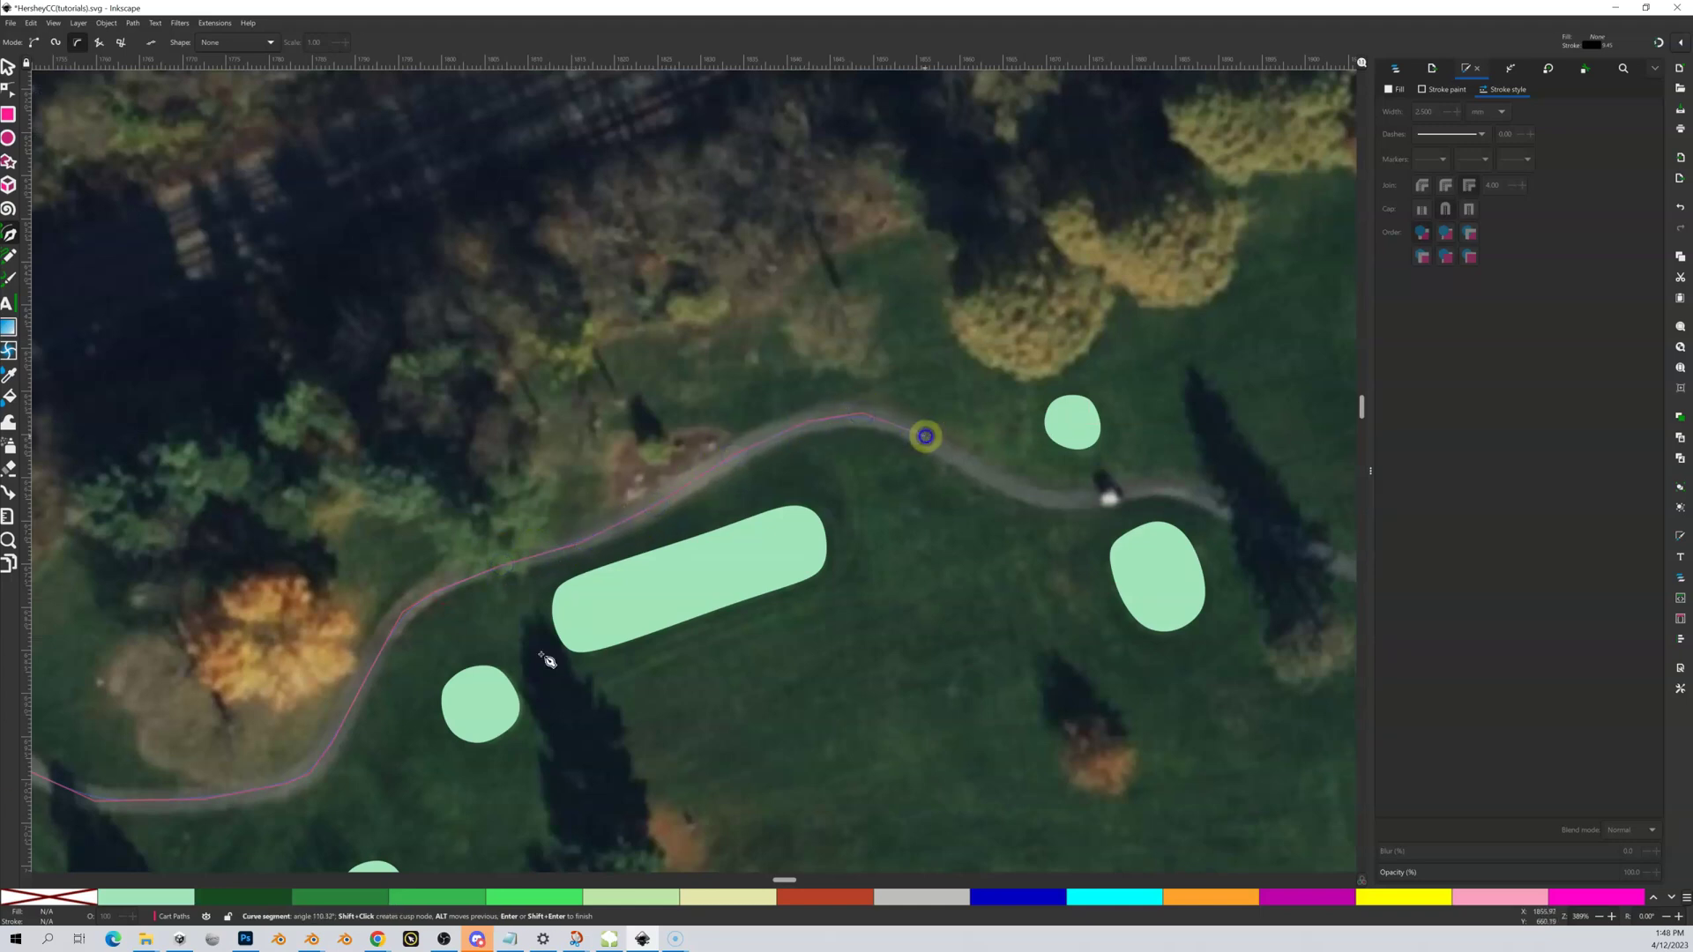
pyautogui.click(1012, 487)
# Step: Extend the line east past the fairway shape to the junction and onto the northern branch
pyautogui.moveTo(1061, 495)
pyautogui.mouseDown()
pyautogui.moveTo(1082, 500)
pyautogui.moveTo(998, 468)
pyautogui.moveTo(657, 439)
pyautogui.mouseUp()
pyautogui.click(694, 461)
pyautogui.click(846, 534)
pyautogui.click(944, 538)
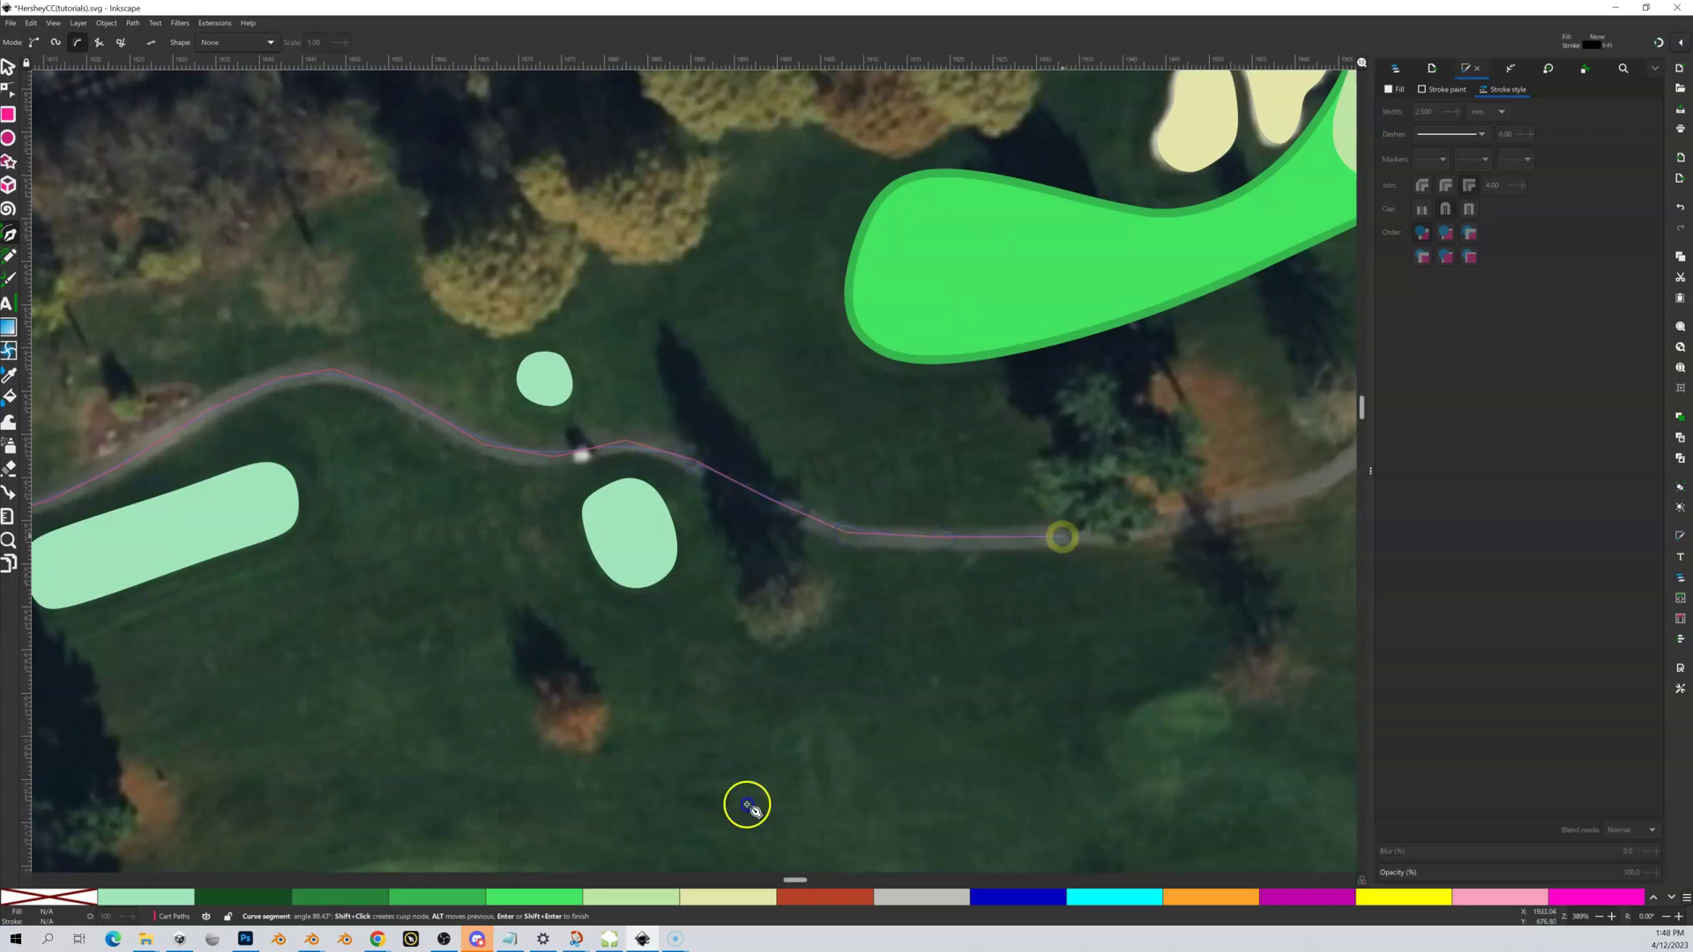
pyautogui.moveTo(1024, 548); pyautogui.dragTo(511, 601)
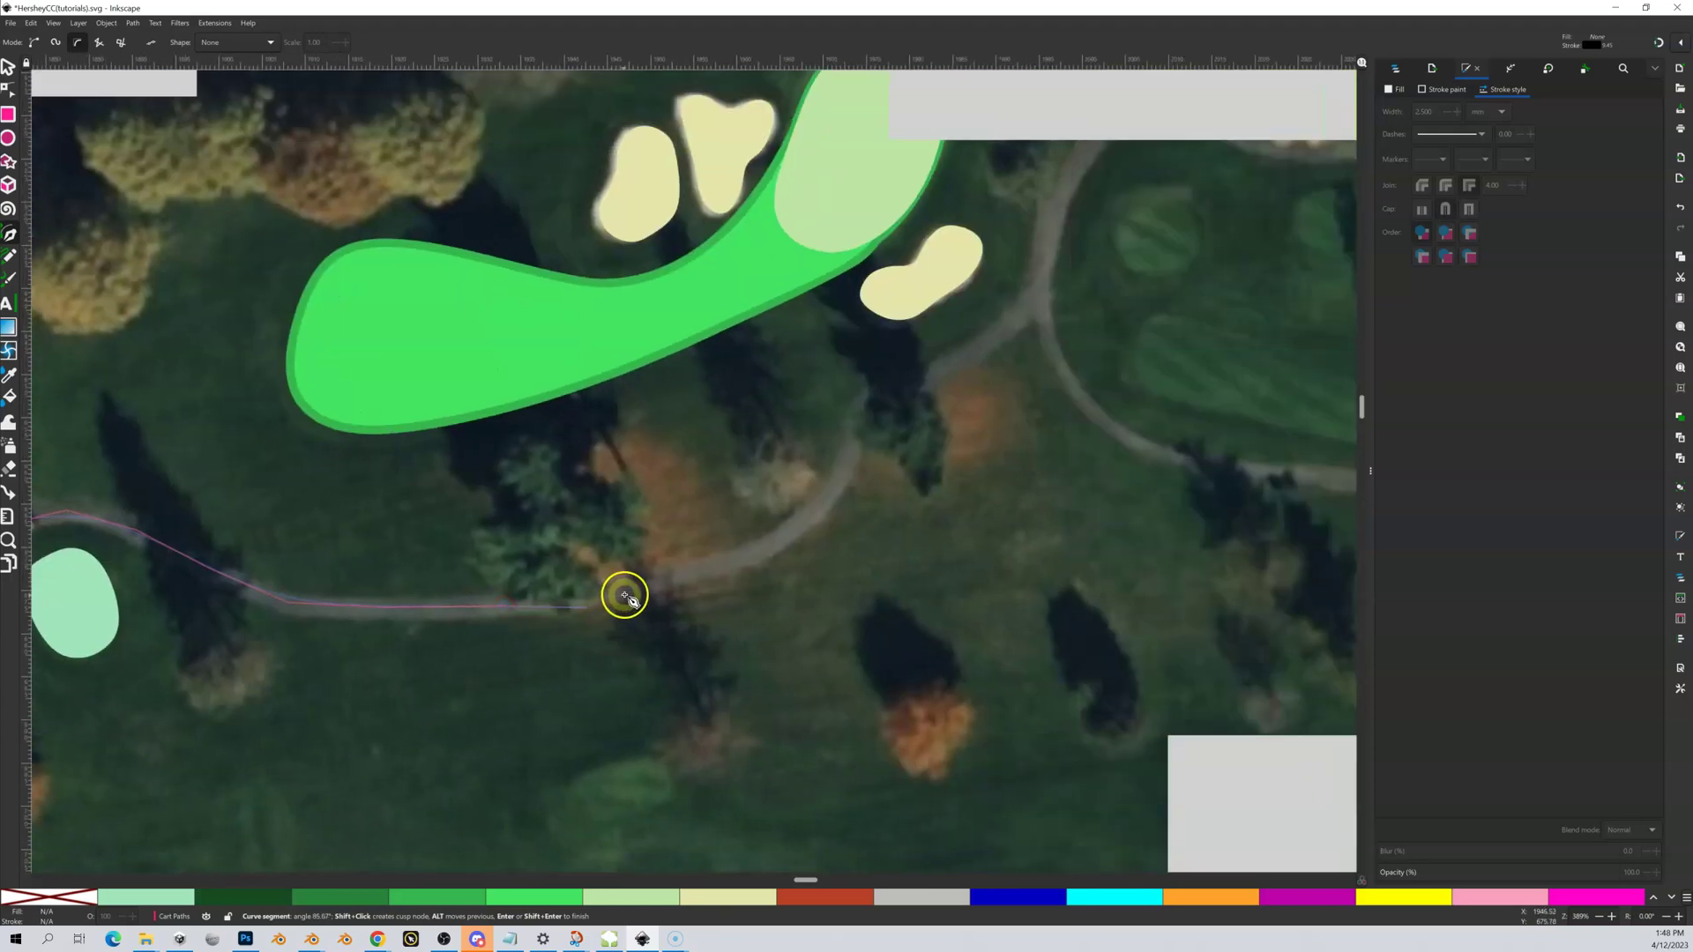
pyautogui.click(624, 597)
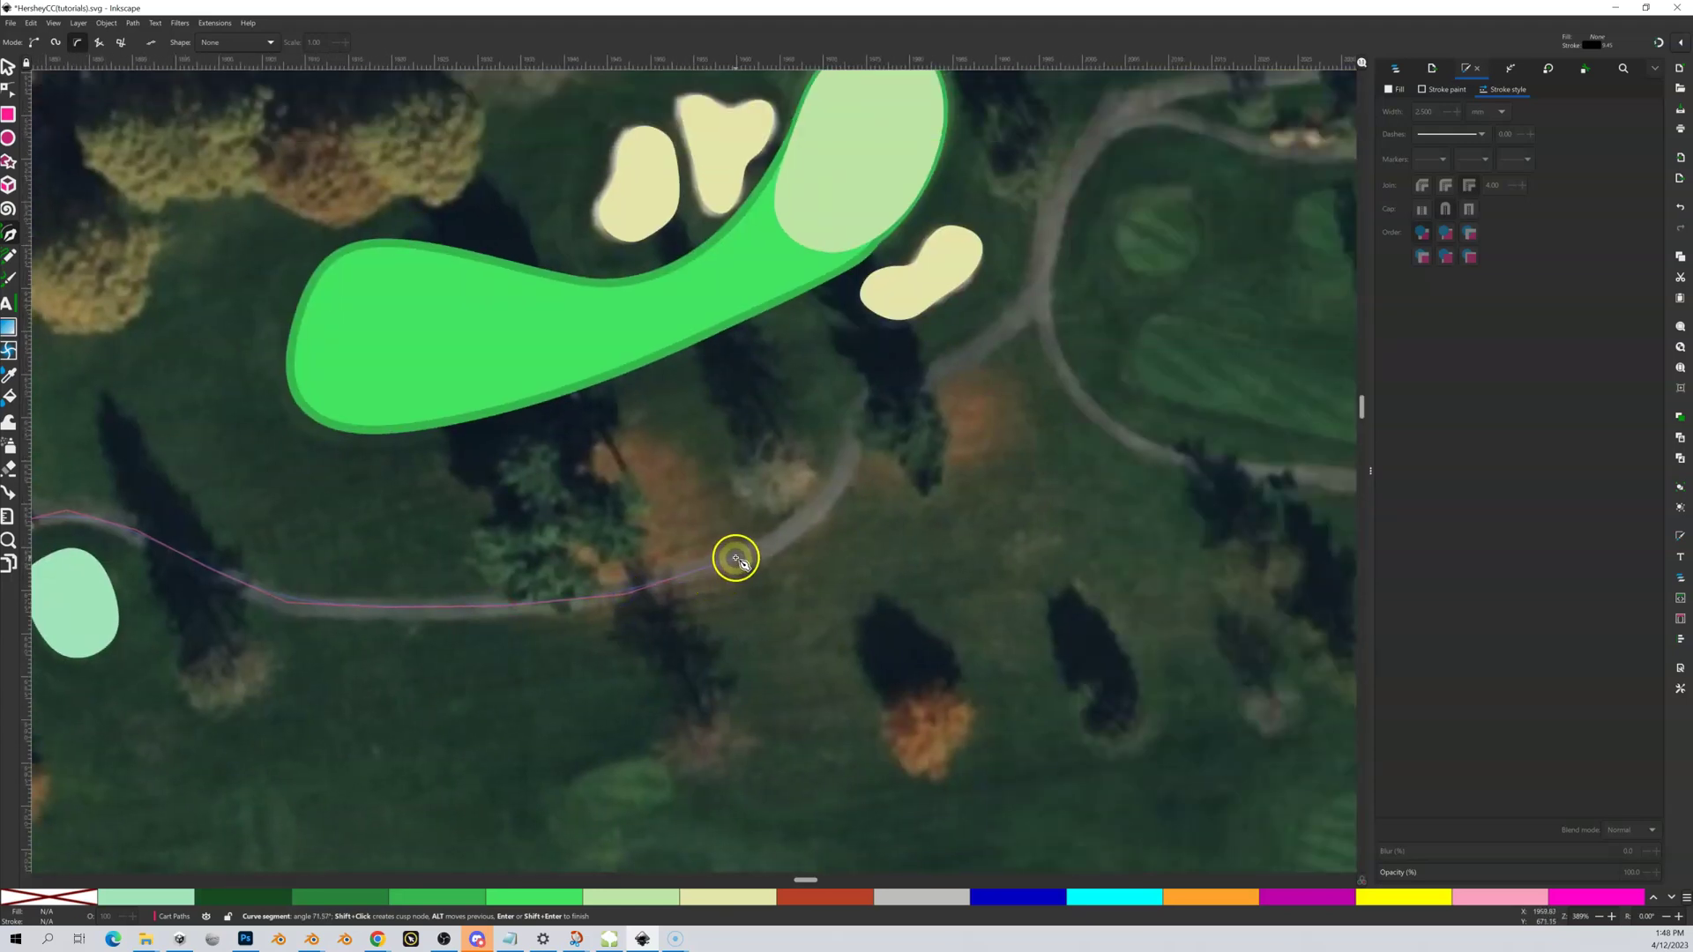
pyautogui.click(806, 520)
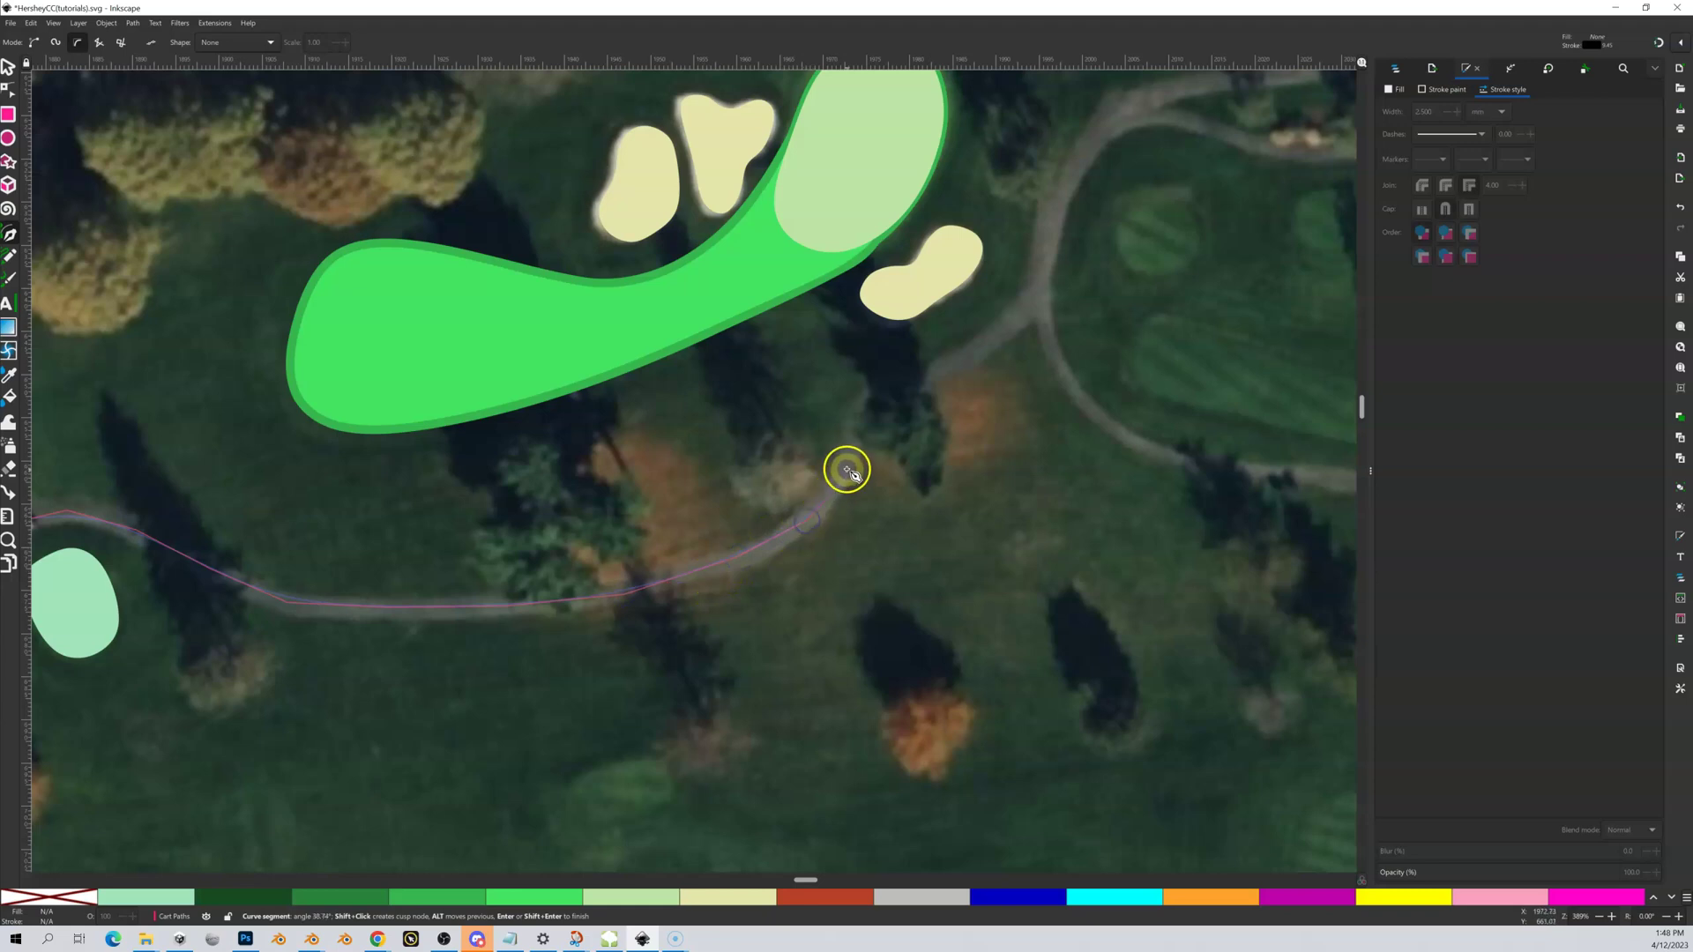
pyautogui.click(858, 419)
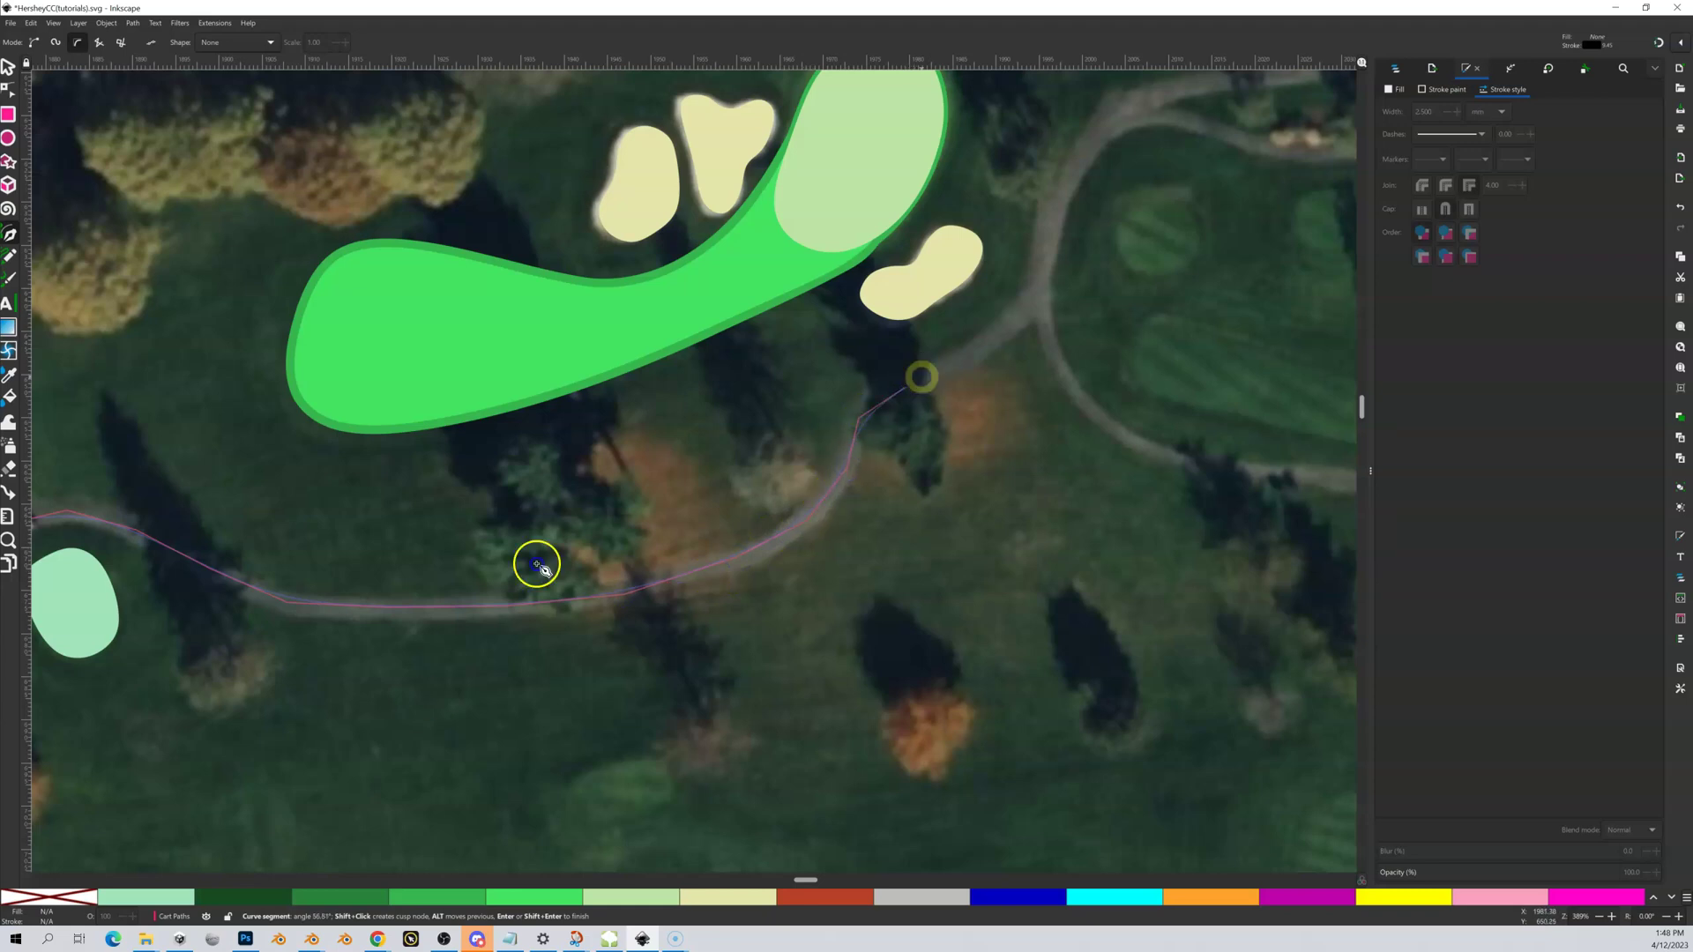
pyautogui.click(992, 342)
# Step: Continue the line up the northern branch toward the green at the top
pyautogui.scroll(2, 703, 567)
pyautogui.hscroll(2, 703, 568)
pyautogui.scroll(3, 485, 688)
pyautogui.hscroll(5, 485, 688)
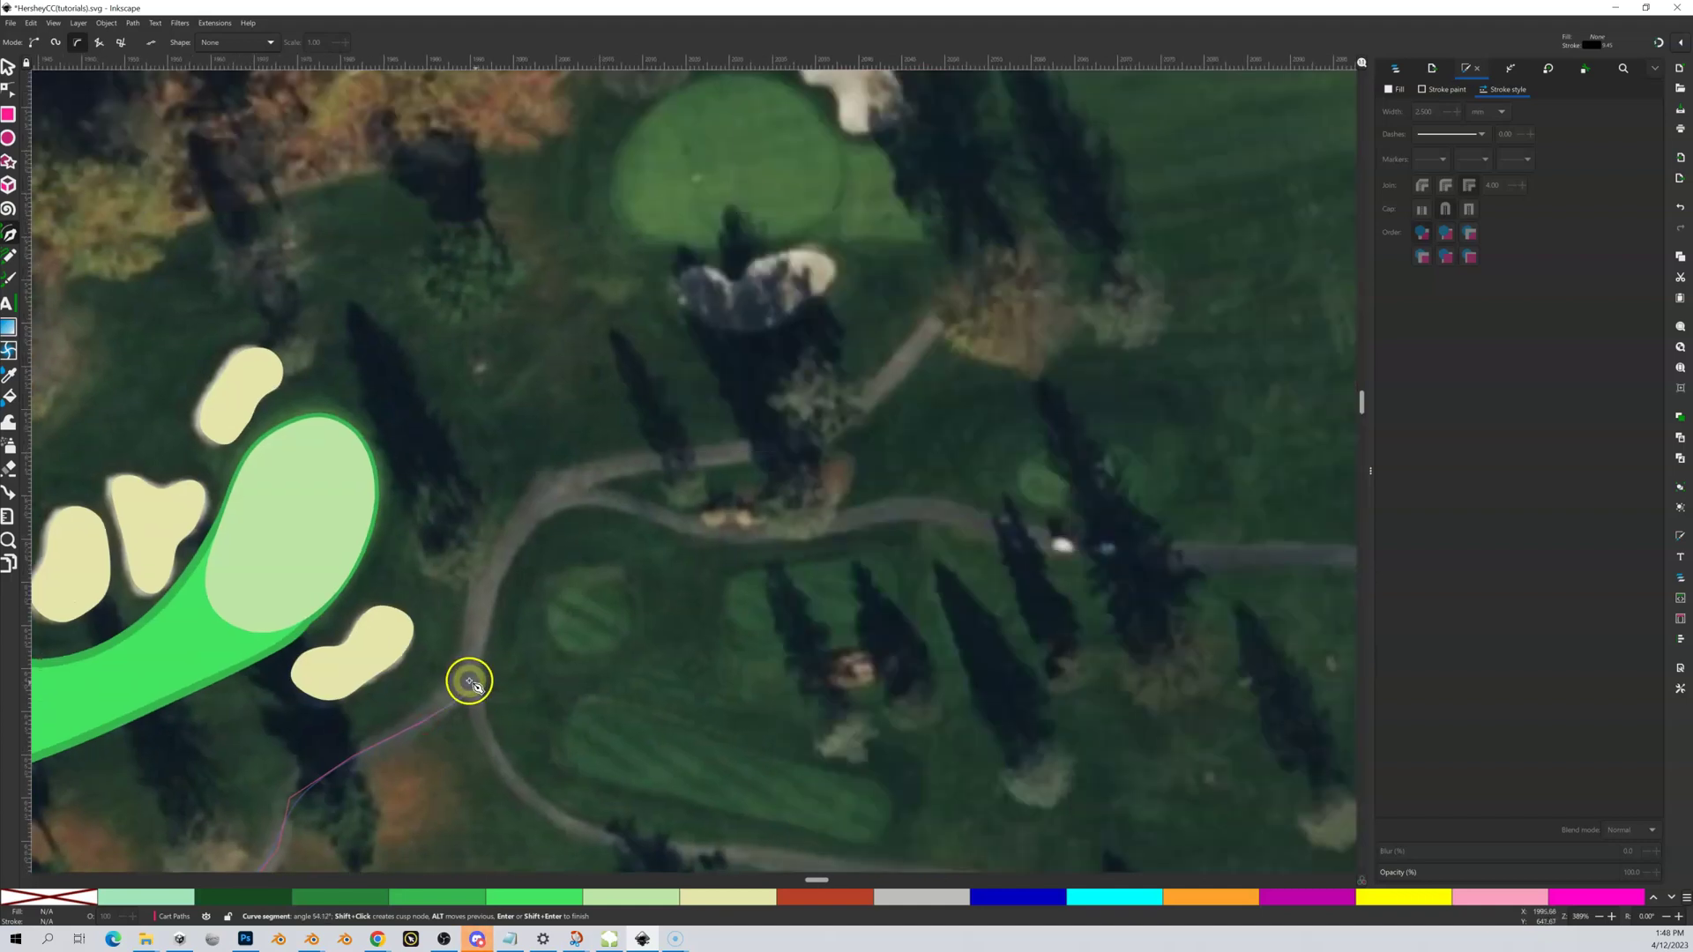
pyautogui.click(467, 682)
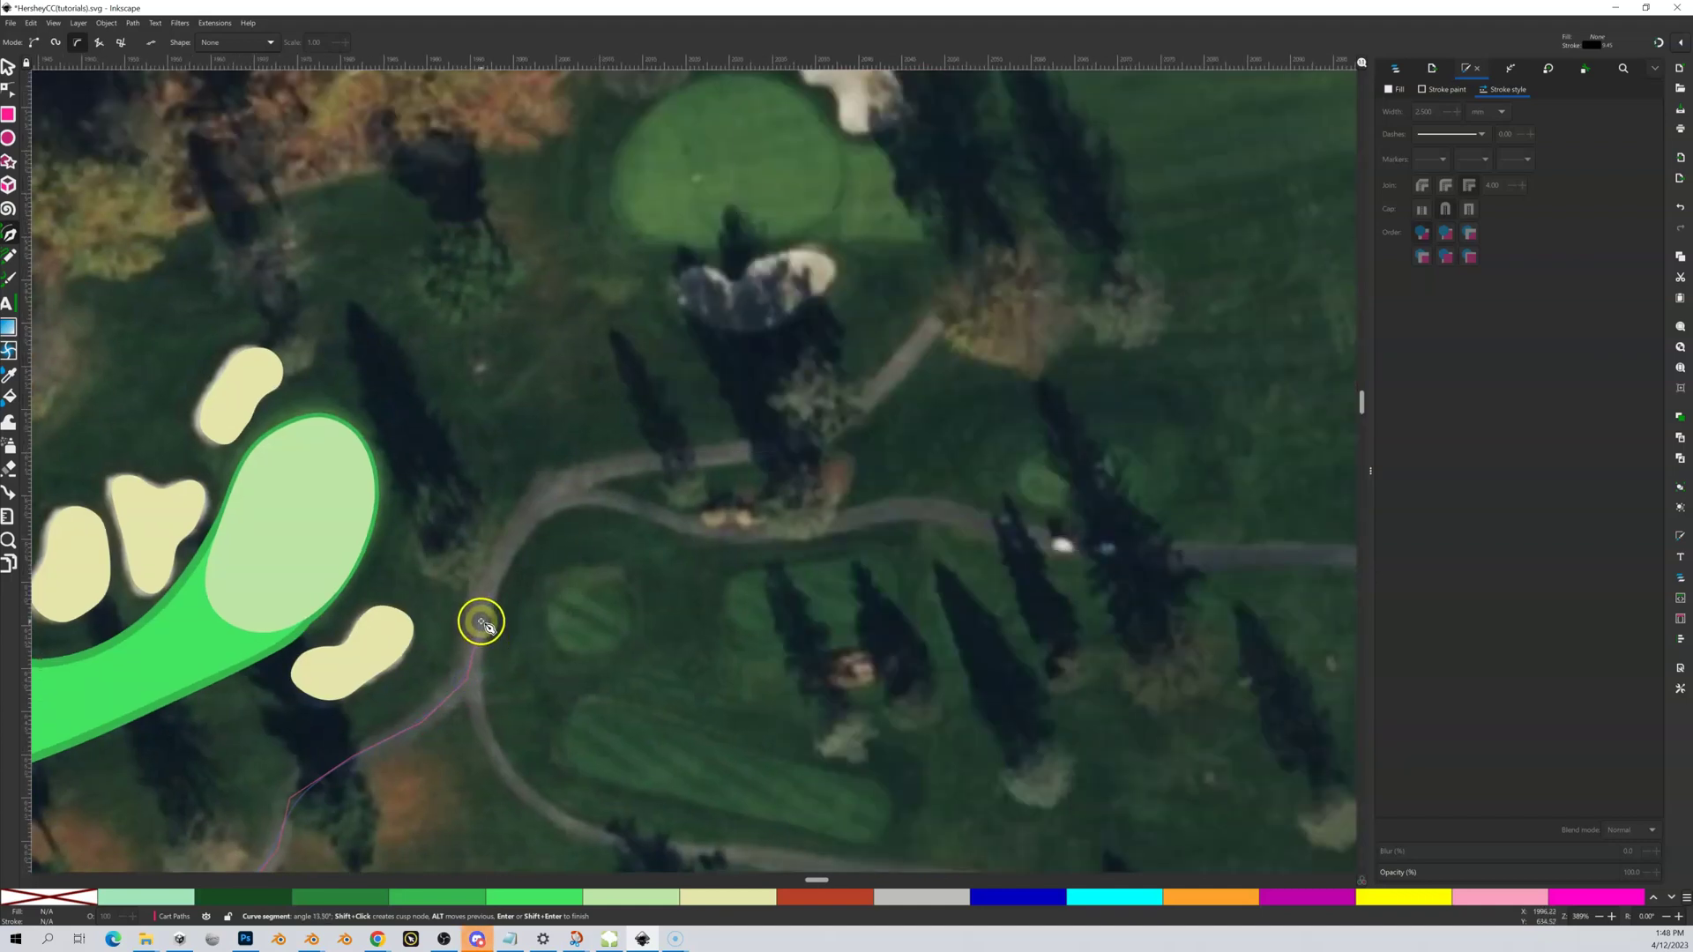
pyautogui.click(505, 545)
pyautogui.click(556, 486)
pyautogui.click(686, 458)
pyautogui.click(783, 449)
pyautogui.click(847, 421)
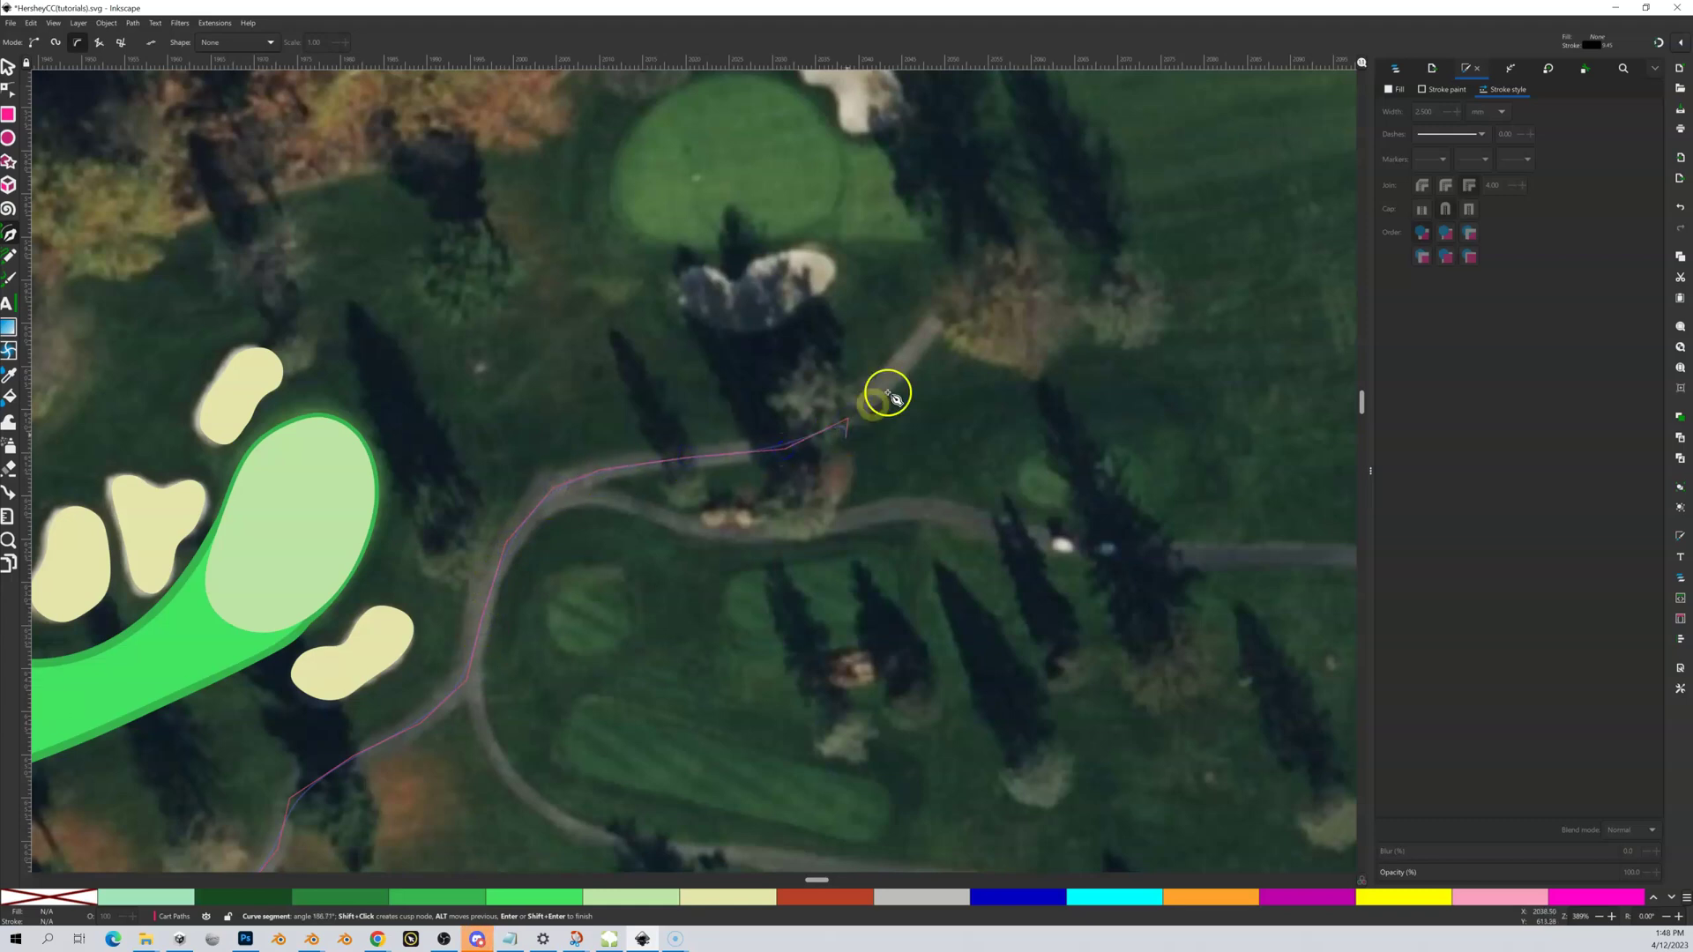
pyautogui.click(919, 342)
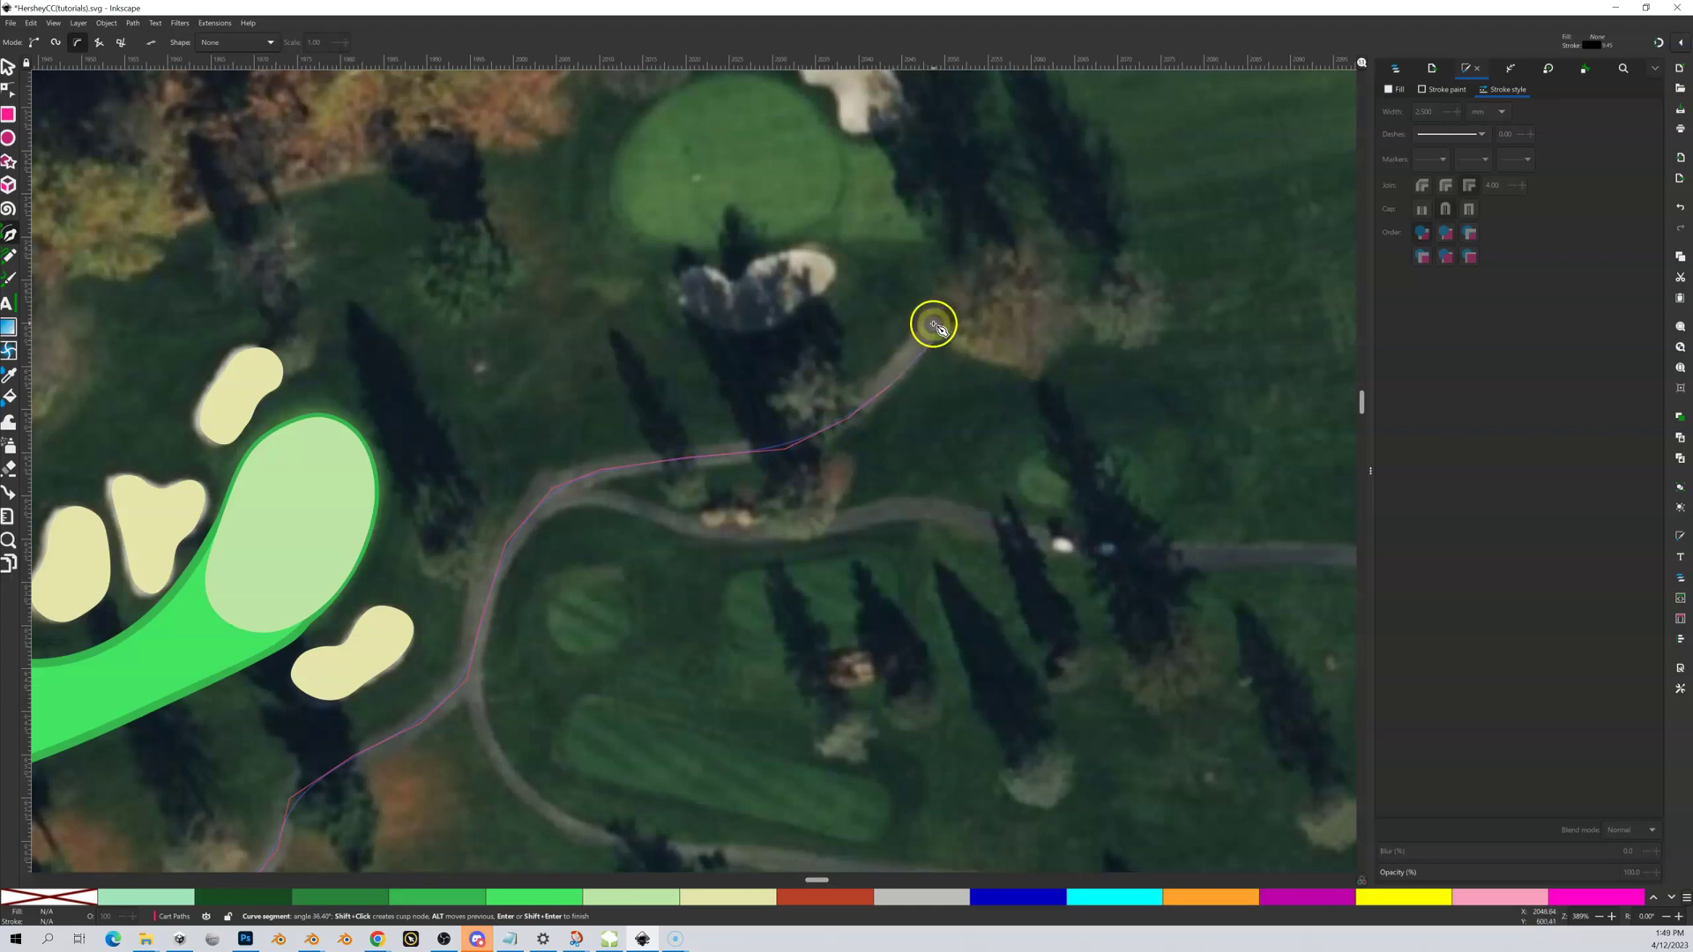
pyautogui.click(935, 323)
# Step: Finish the traced cart path line
pyautogui.press('Return')
pyautogui.scroll(-5, 1000, 258)
pyautogui.hscroll(-5, 1001, 259)
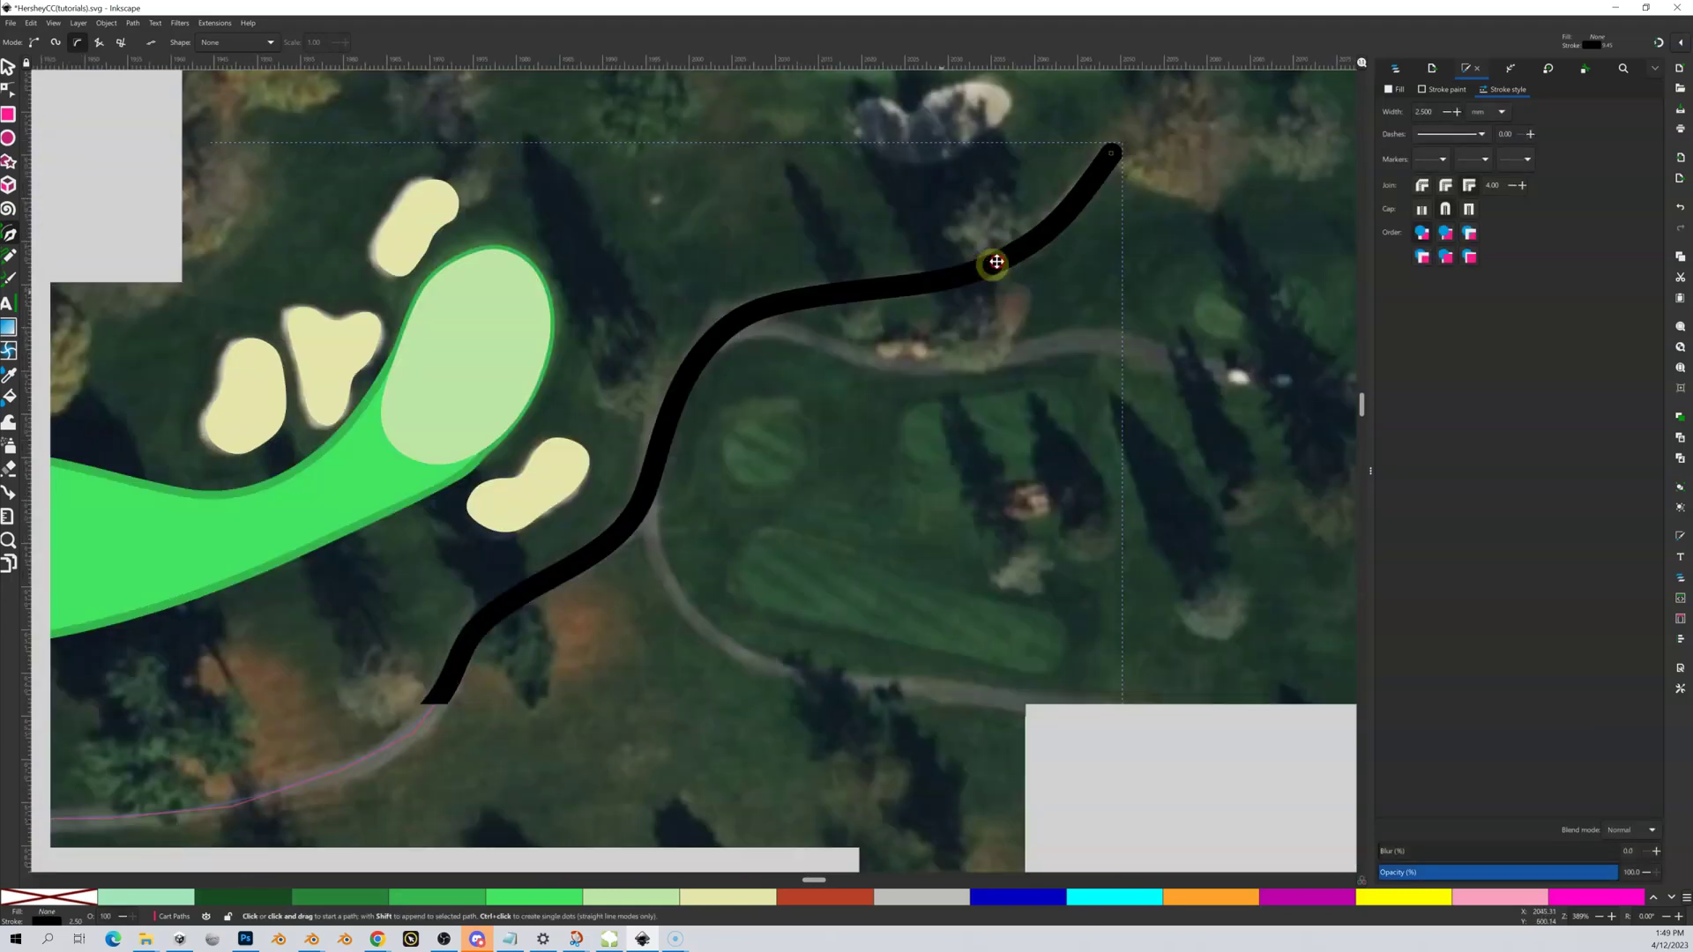
pyautogui.scroll(-2, 1001, 258)
pyautogui.hscroll(-3, 1001, 259)
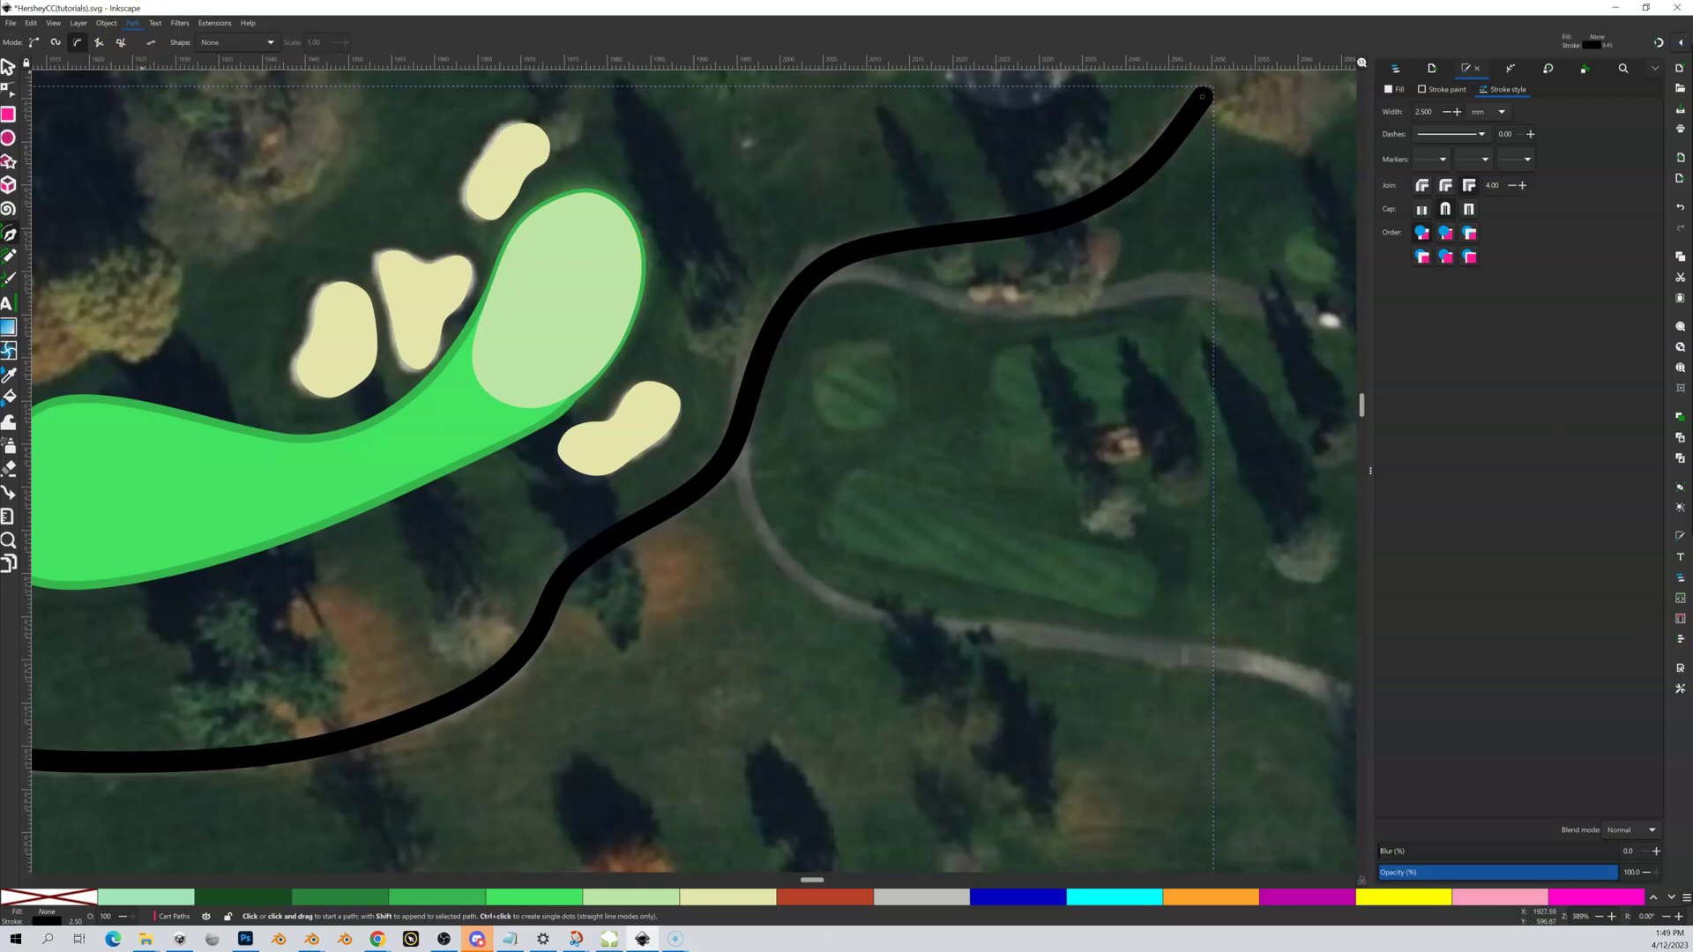
# Step: Unlink clones and recolour the cart path stroke with the Concrete grey swatch
pyautogui.hotkey('shift', 'alt', 'd')
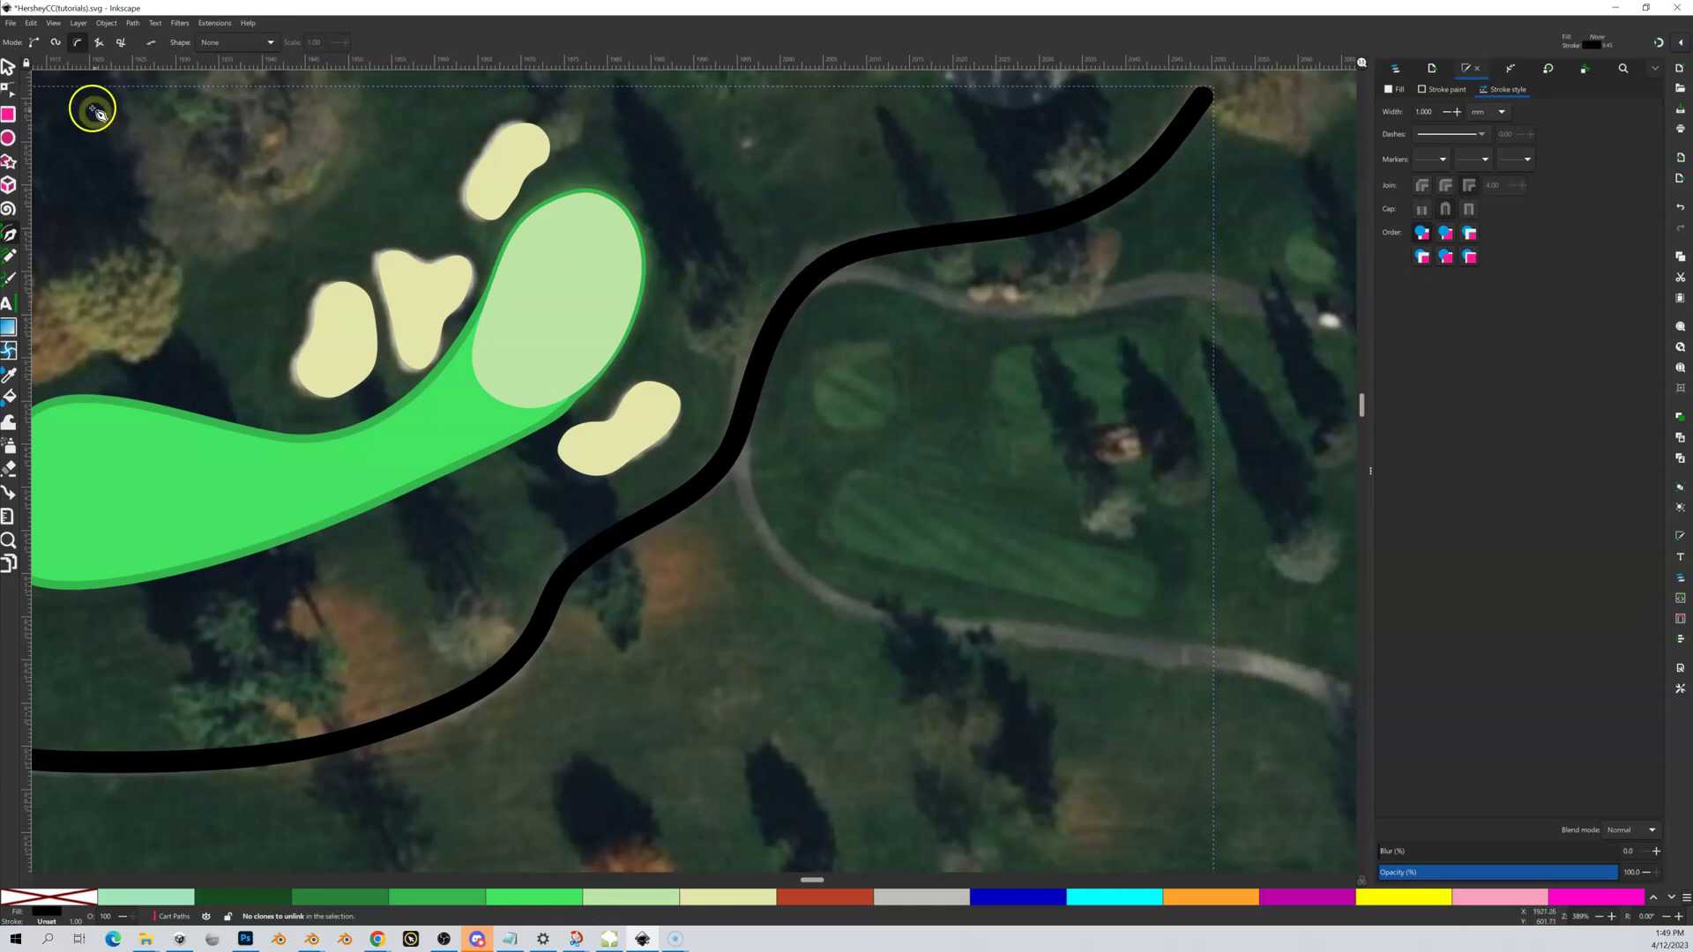
pyautogui.click(8, 89)
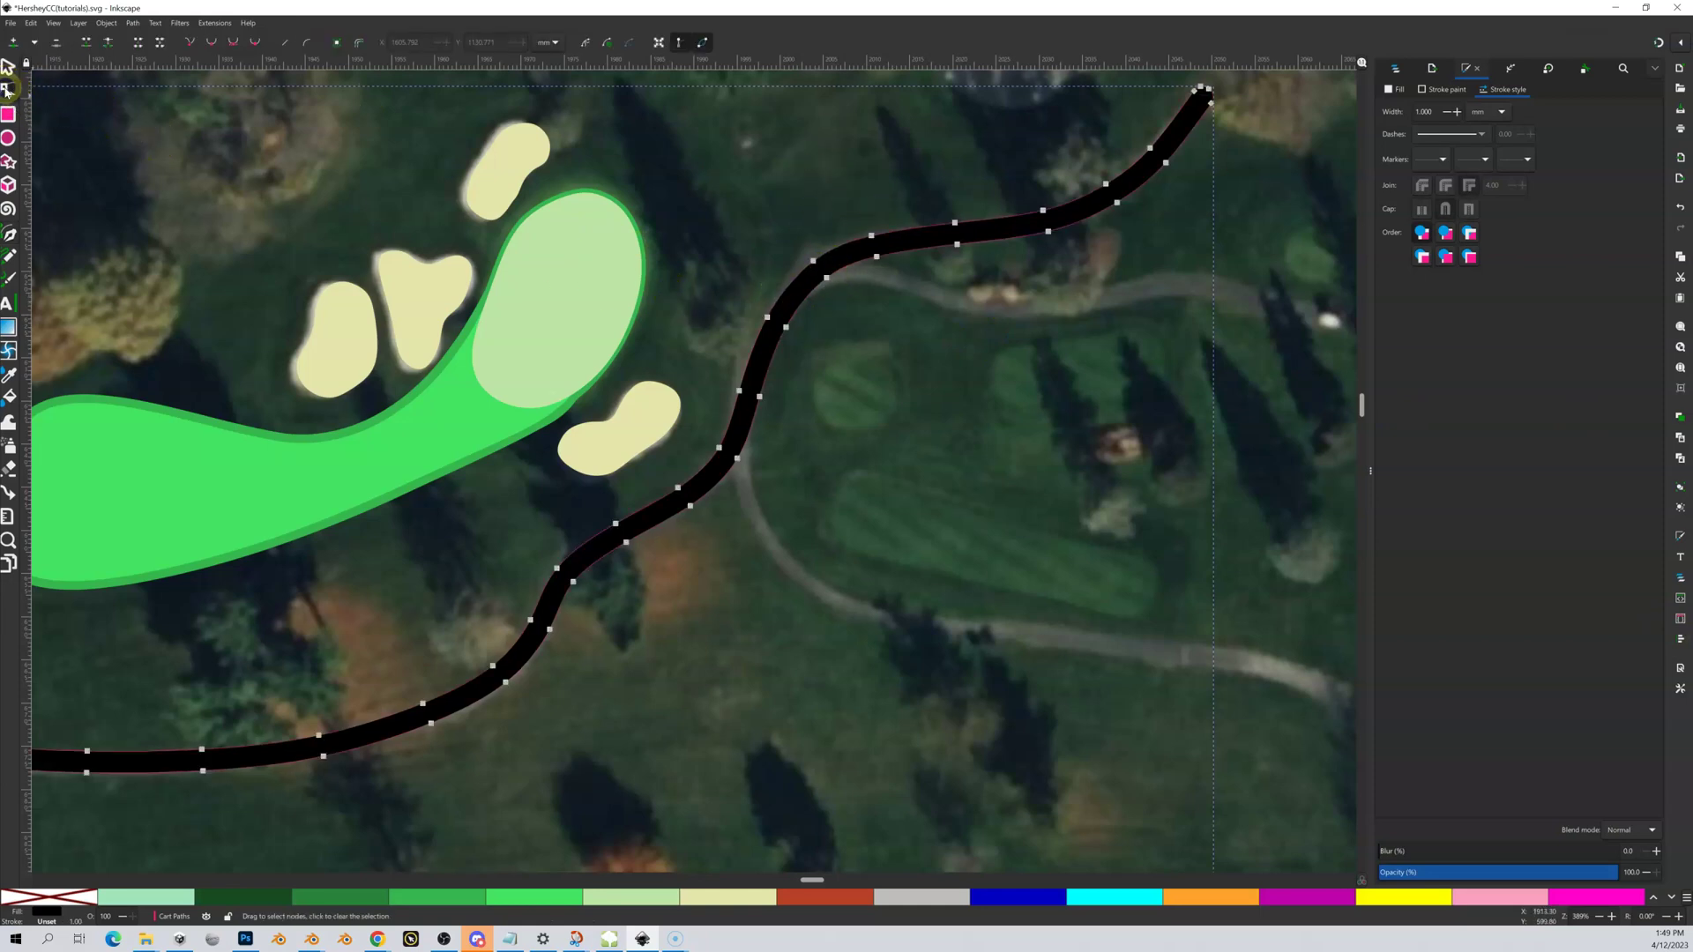
pyautogui.click(8, 66)
pyautogui.click(902, 897)
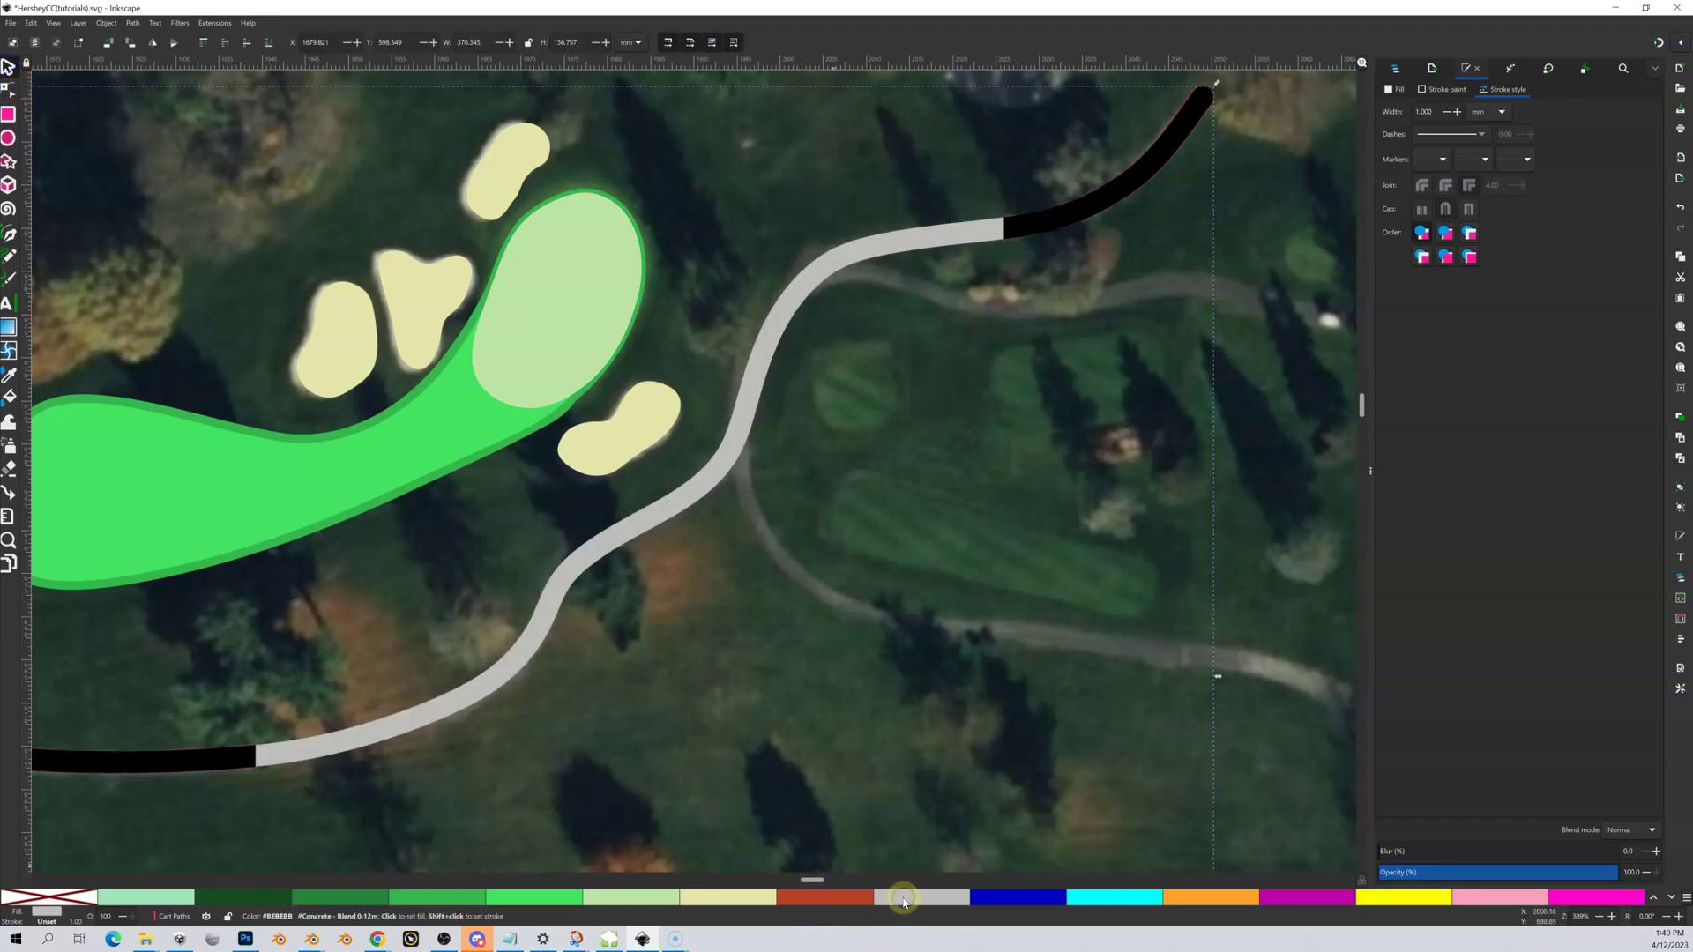
pyautogui.scroll(-2, 782, 562)
pyautogui.hscroll(-2, 782, 562)
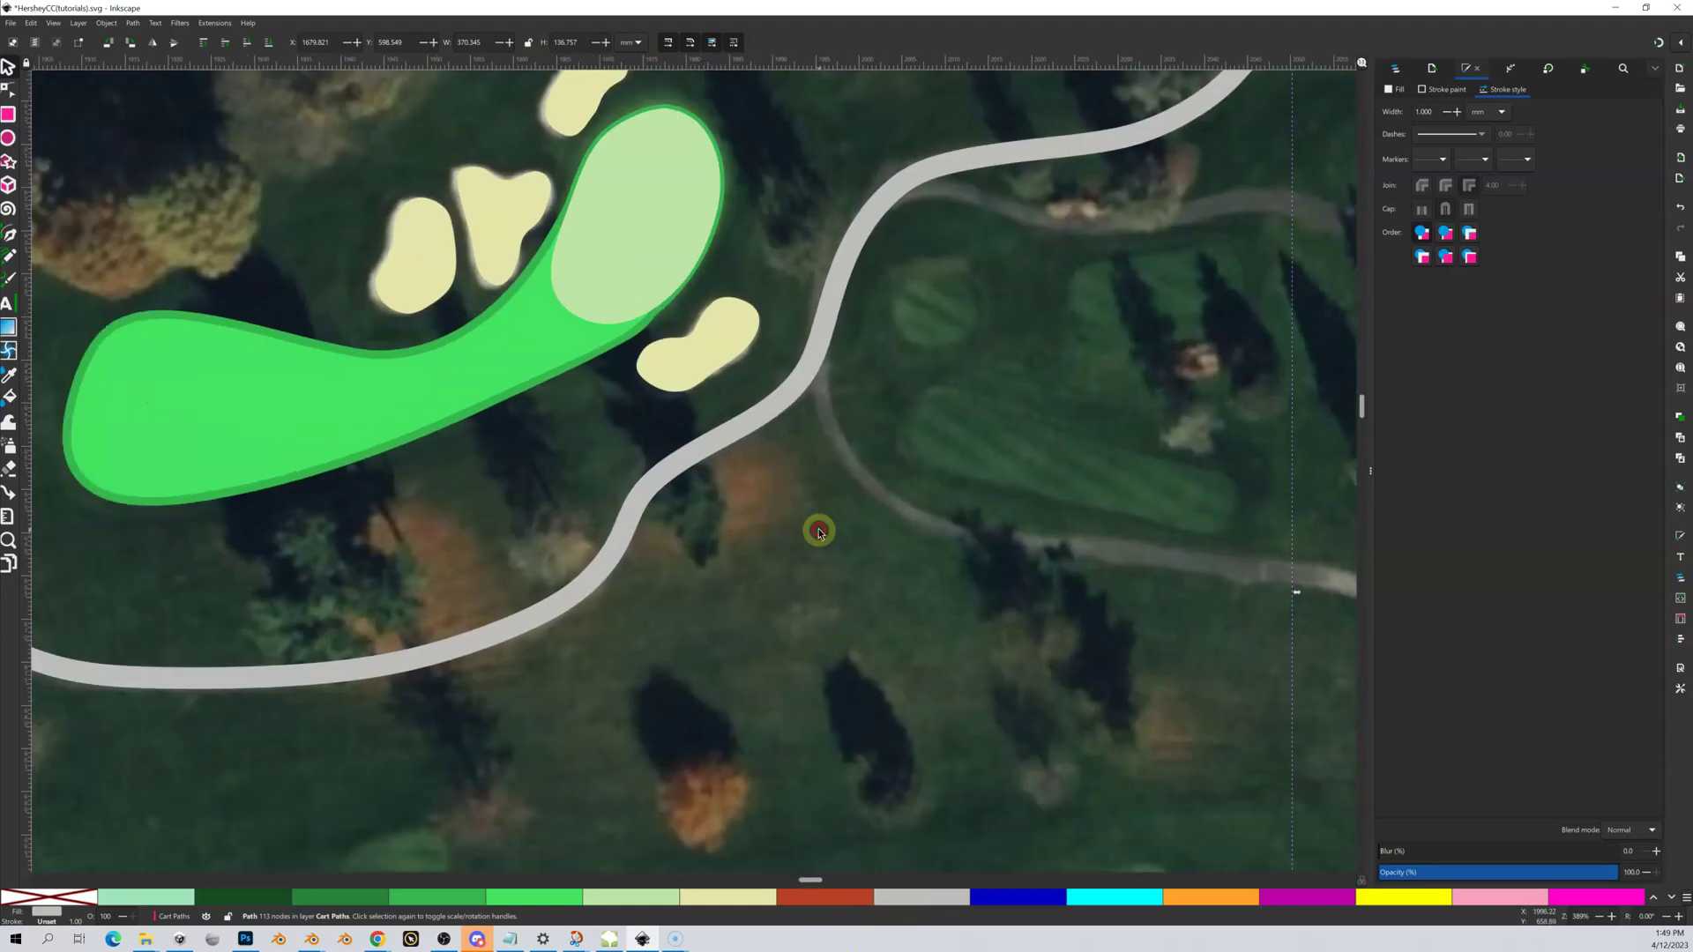
# Step: Show the Layers and Objects list and pan east to frame the untraced cart path branch
pyautogui.click(1400, 69)
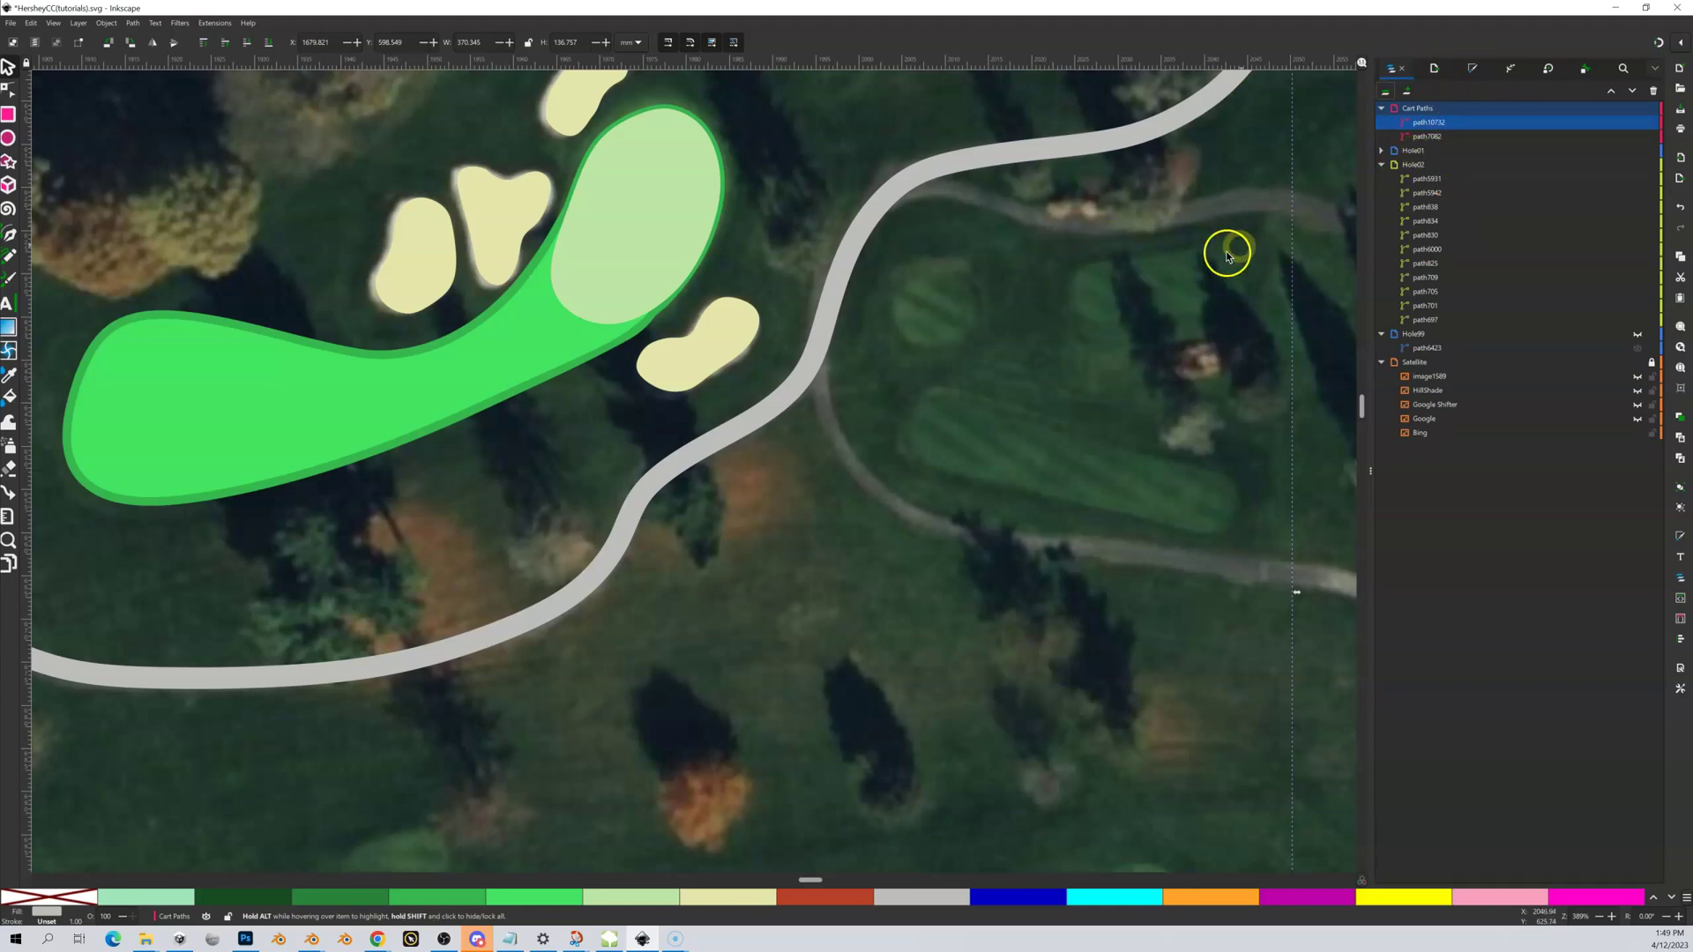
pyautogui.scroll(2, 1074, 351)
pyautogui.hscroll(6, 1074, 351)
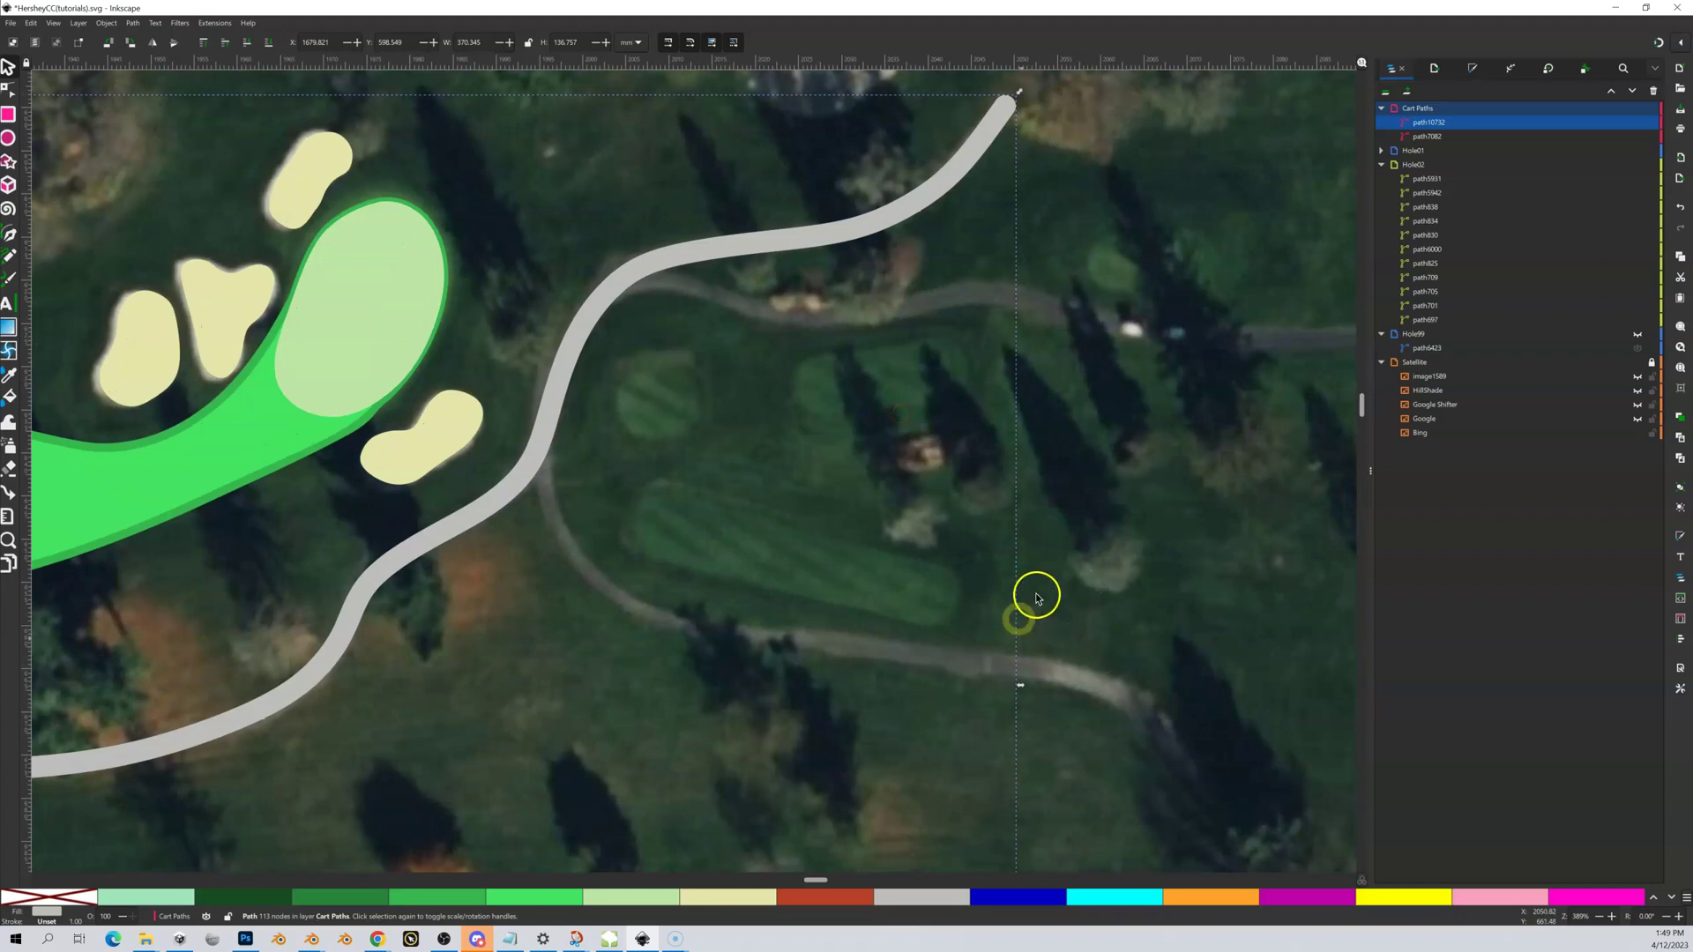
pyautogui.moveTo(1081, 578); pyautogui.dragTo(894, 530)
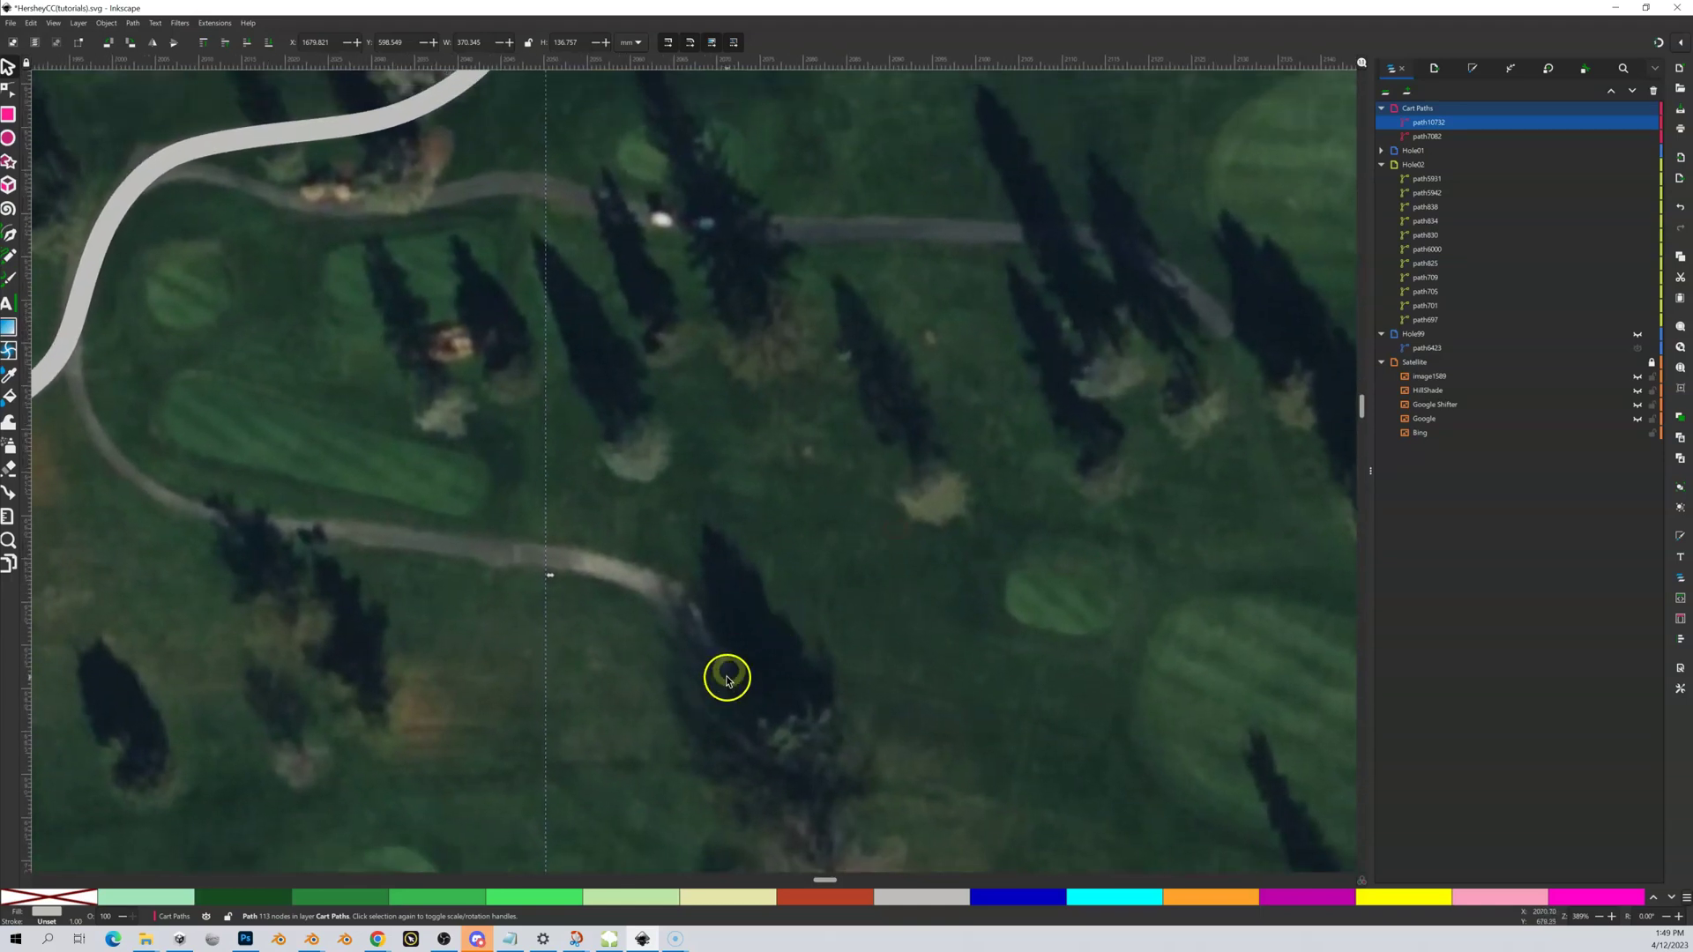
pyautogui.moveTo(759, 624); pyautogui.dragTo(820, 617)
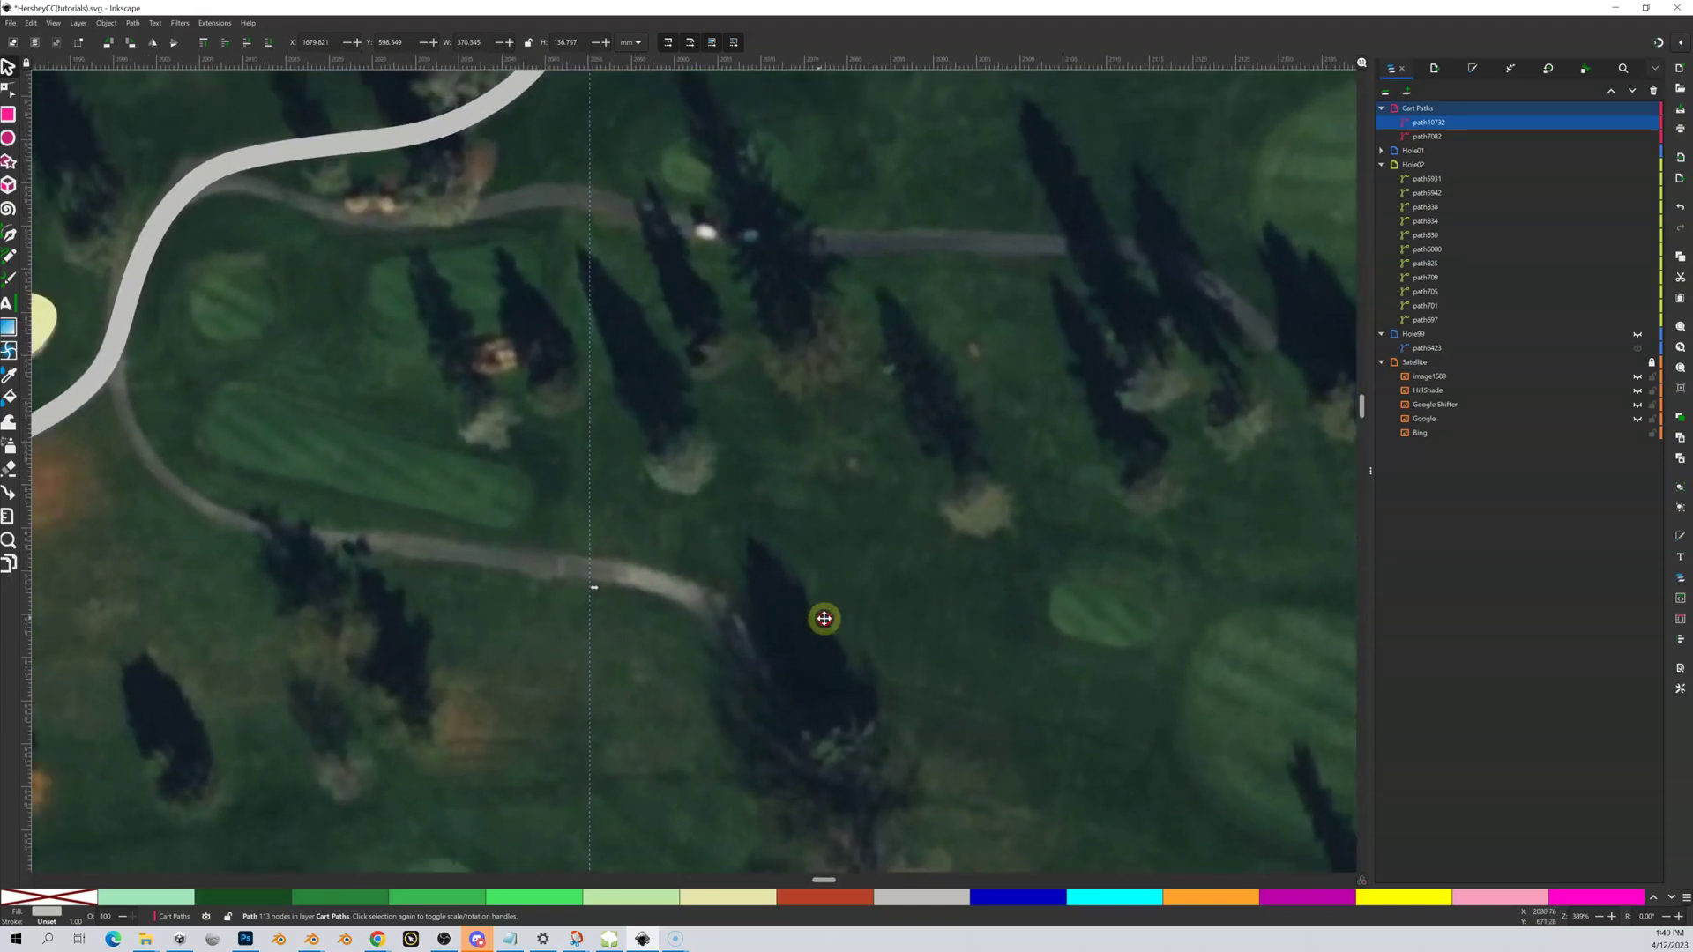
# Step: With the Pen tool, trace the branch from its right end west to where it meets the grey path
pyautogui.click(10, 234)
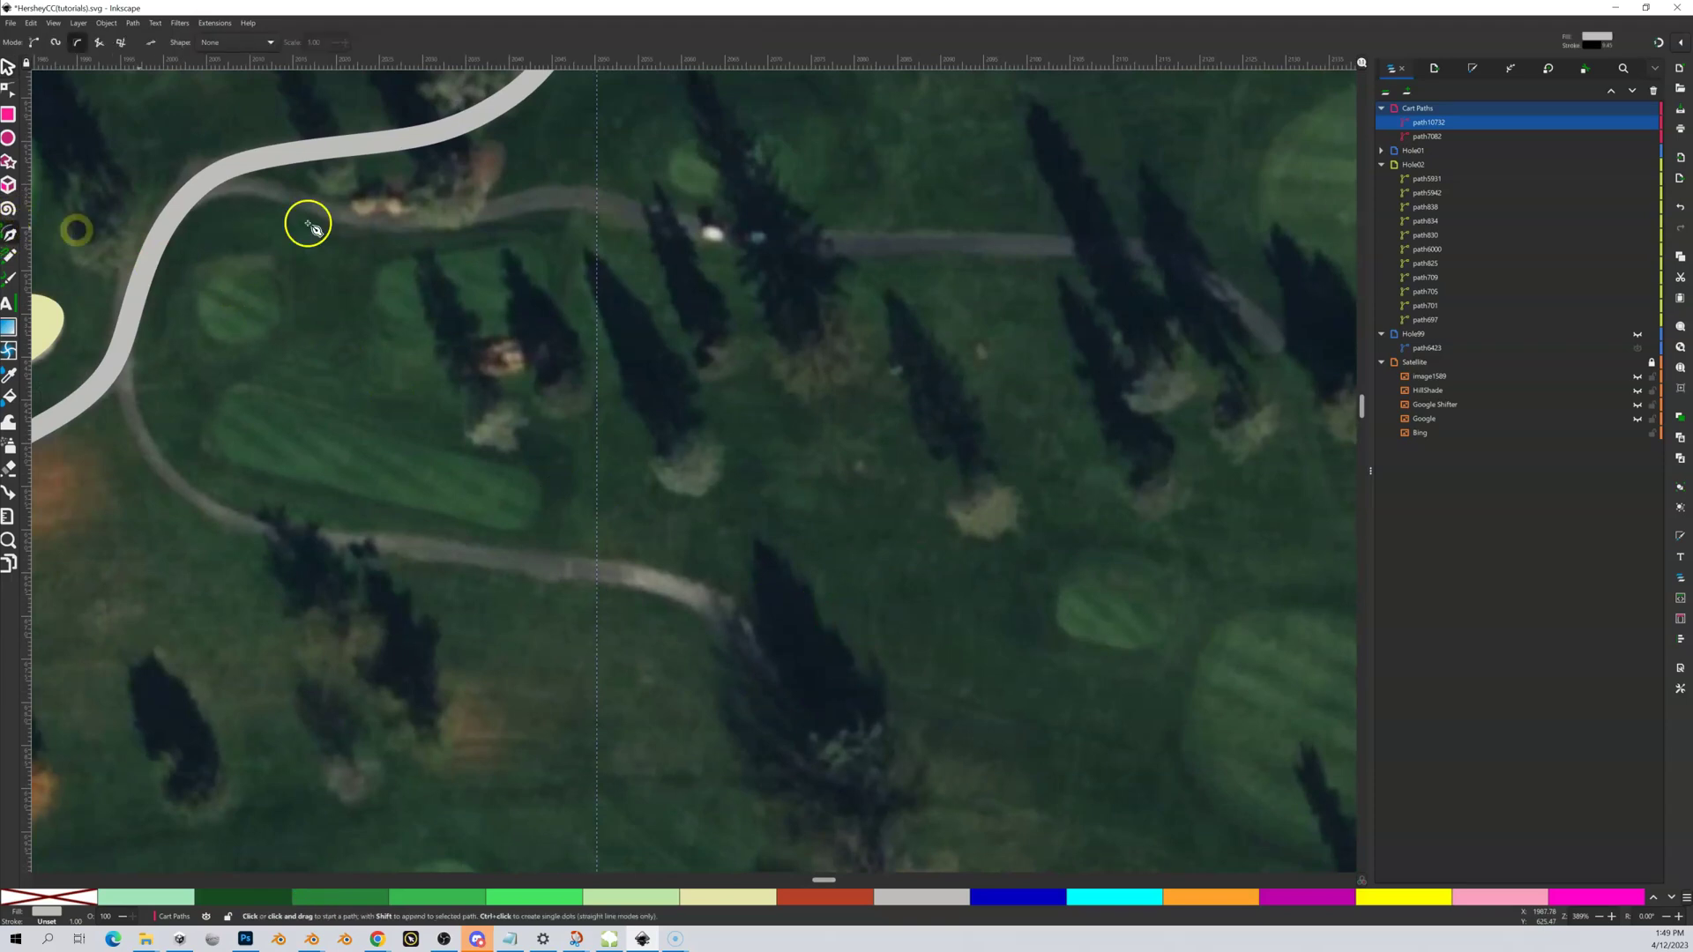
pyautogui.click(1281, 348)
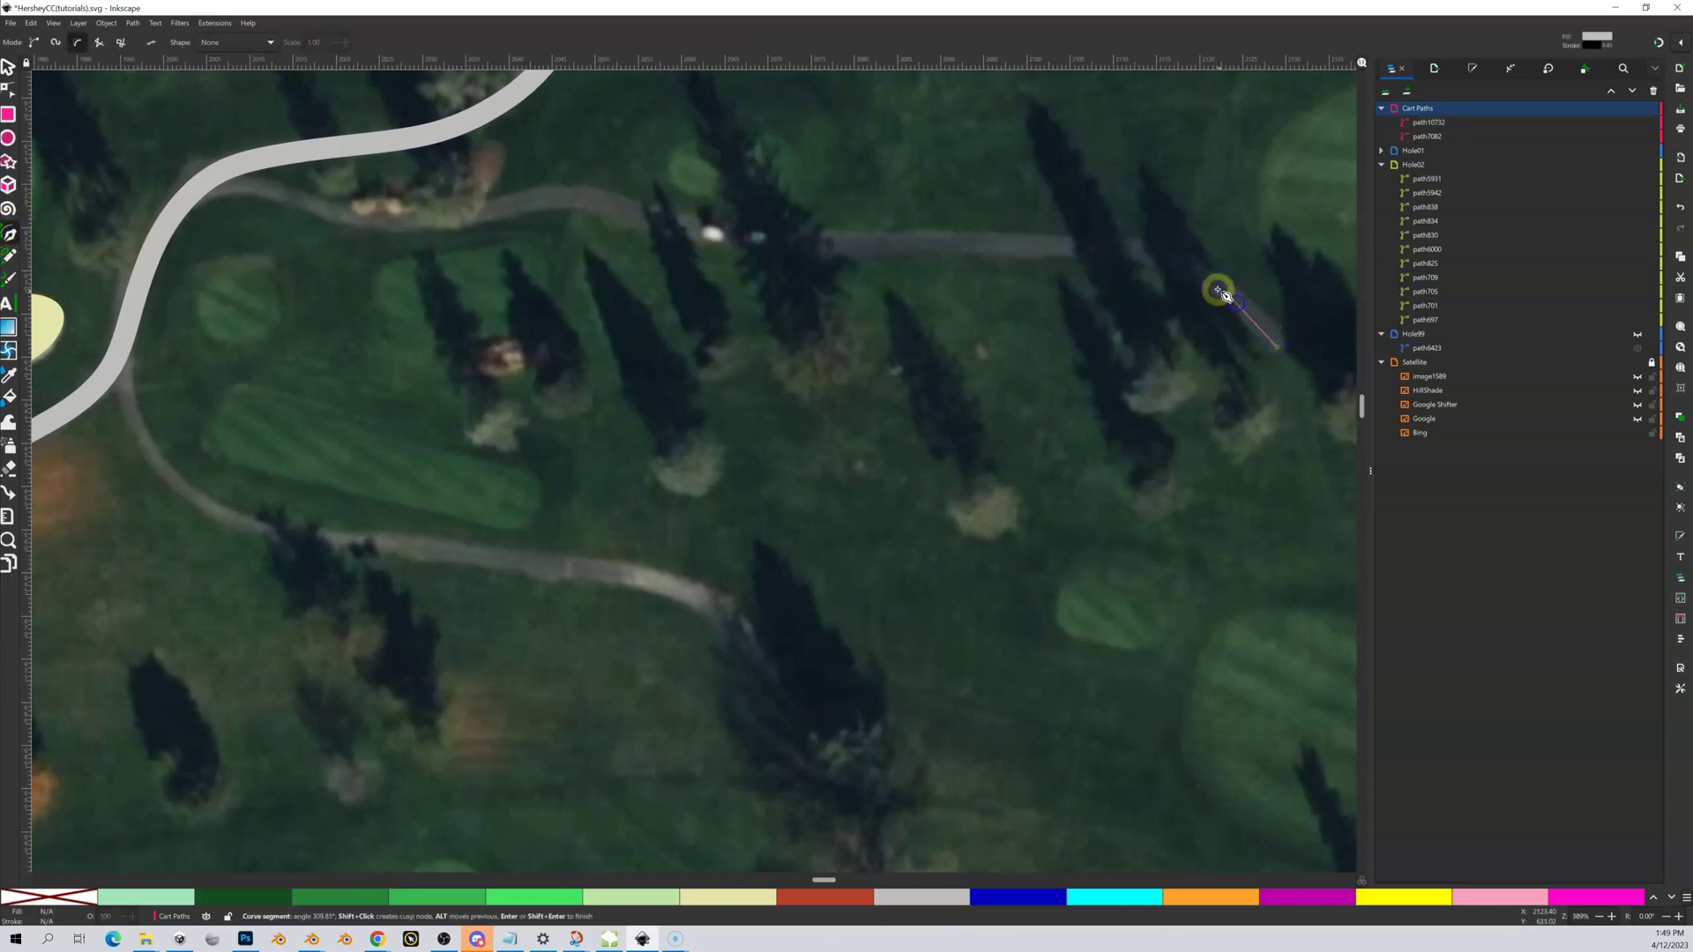
pyautogui.click(1198, 274)
pyautogui.click(1144, 254)
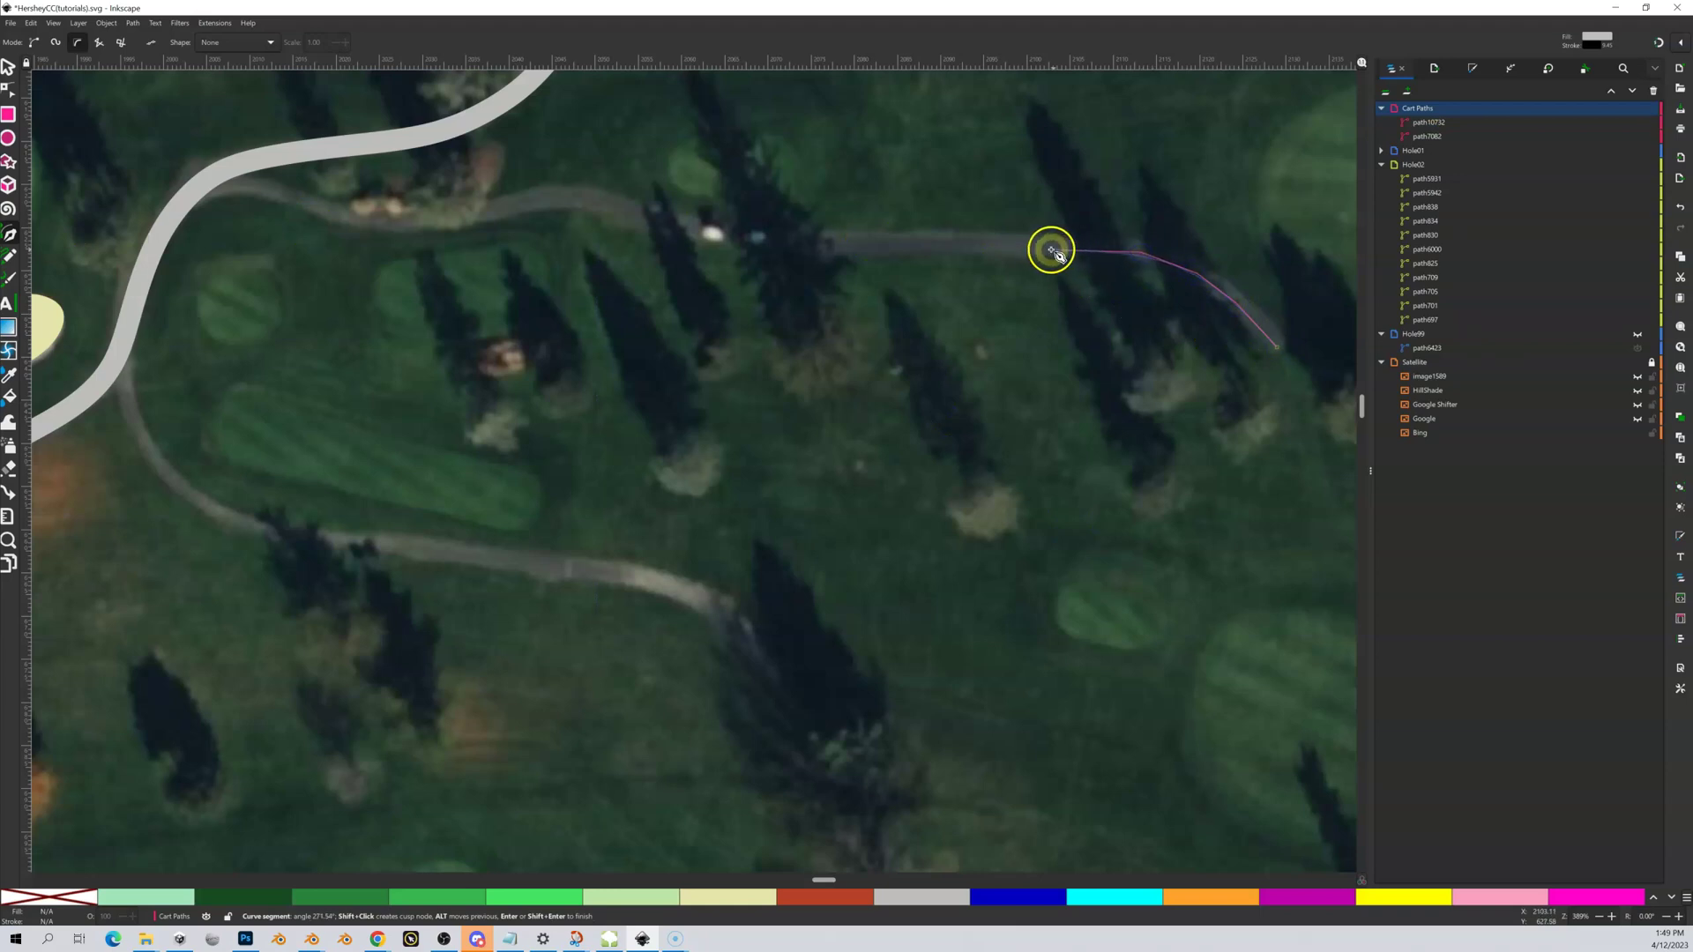
pyautogui.click(1043, 249)
pyautogui.click(806, 241)
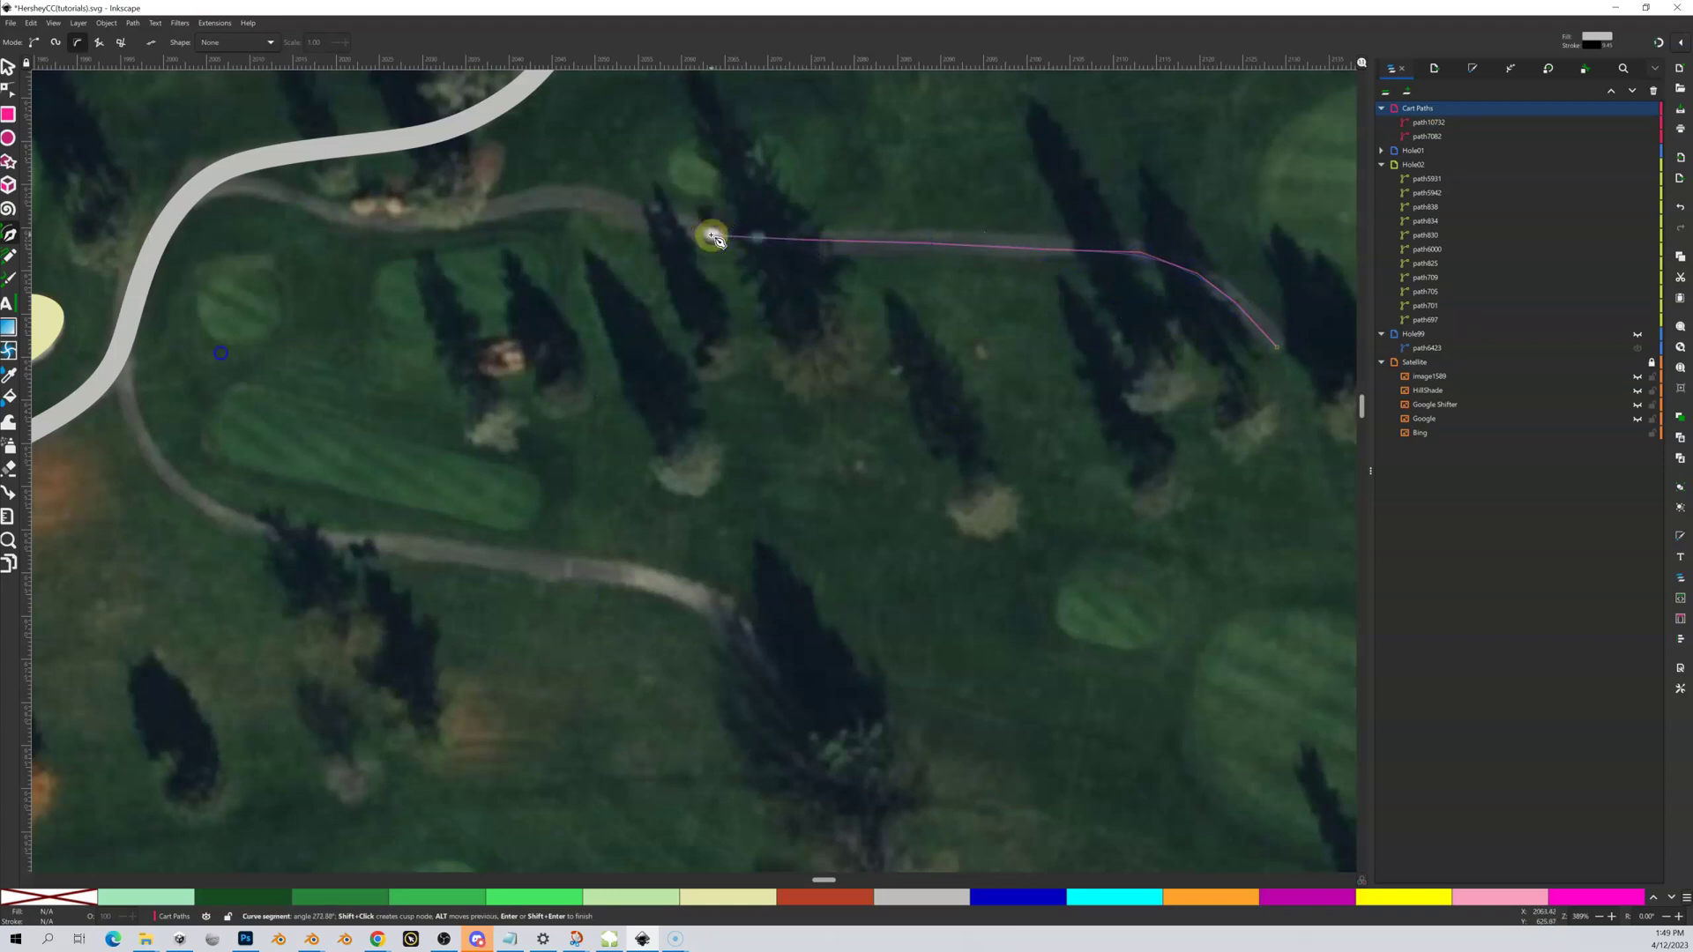
pyautogui.click(662, 219)
pyautogui.click(431, 221)
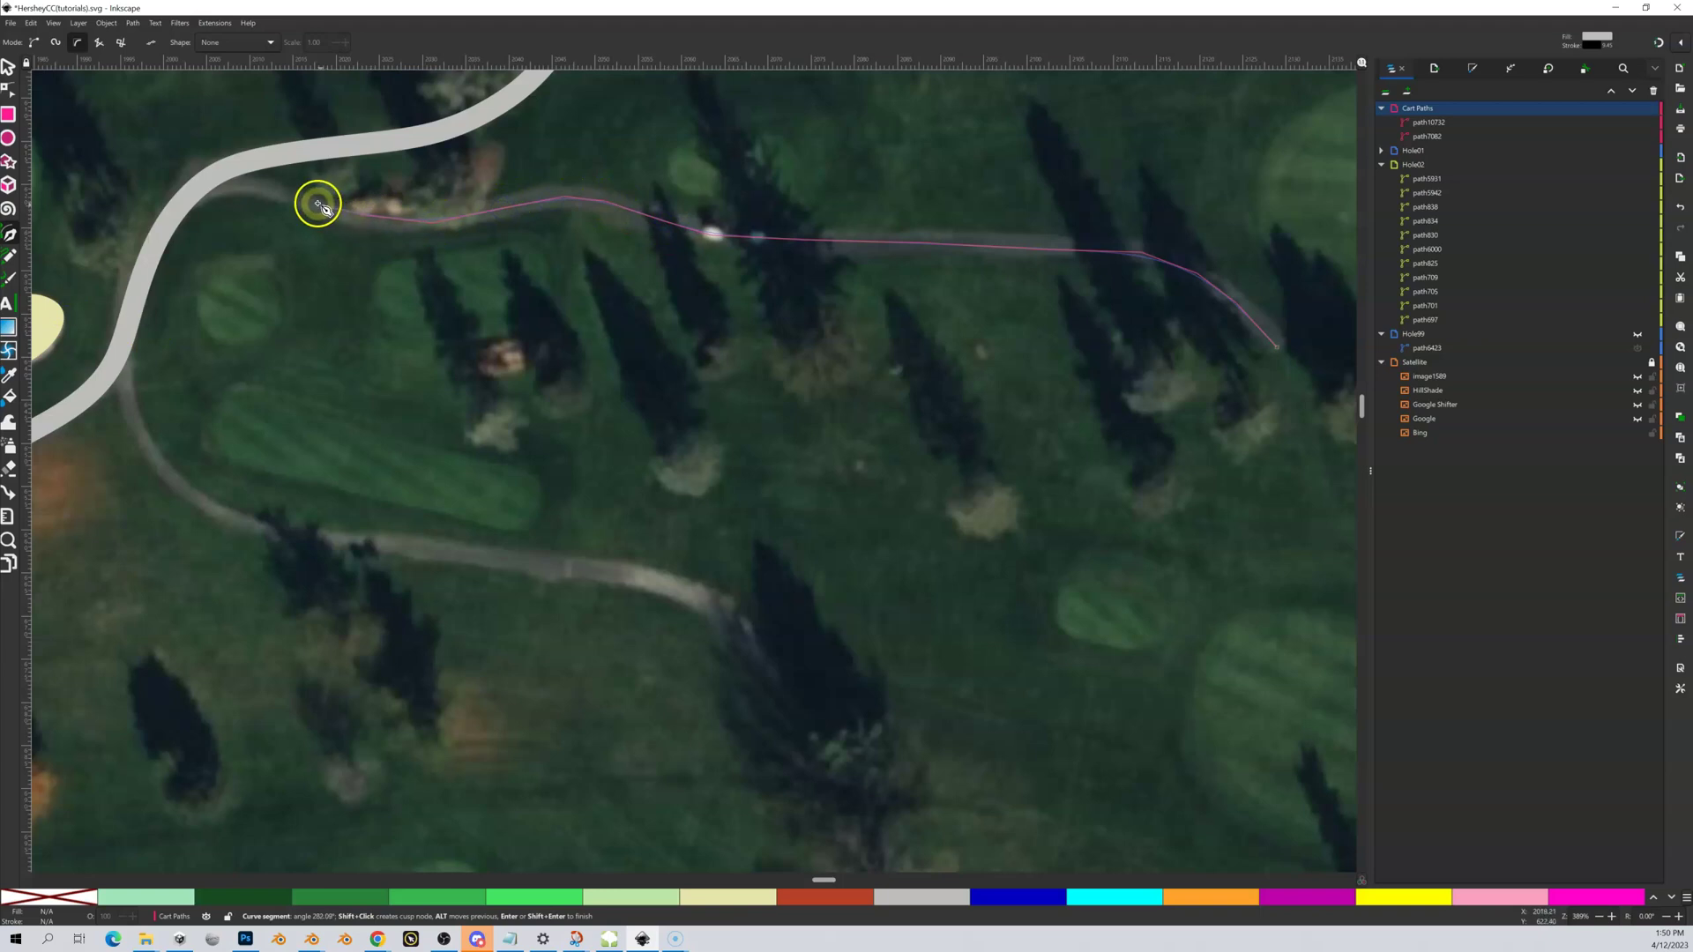
pyautogui.click(266, 187)
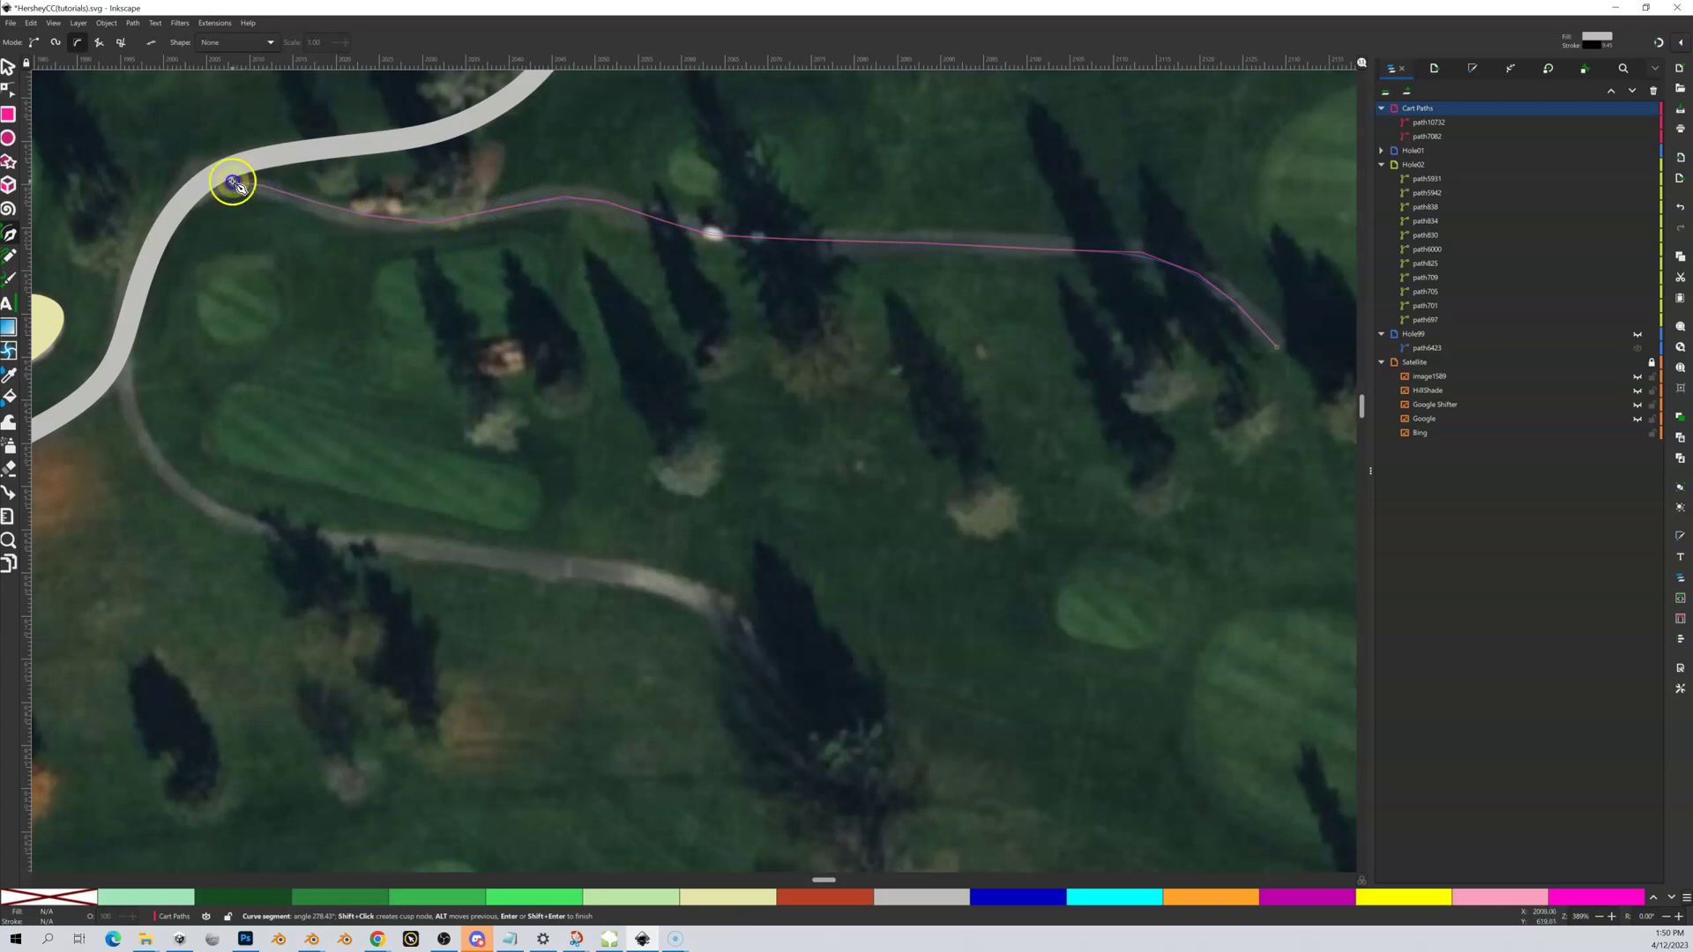
pyautogui.click(201, 187)
# Step: Continue the branch from its bend along the lower cart path to its end
pyautogui.click(159, 474)
pyautogui.click(293, 534)
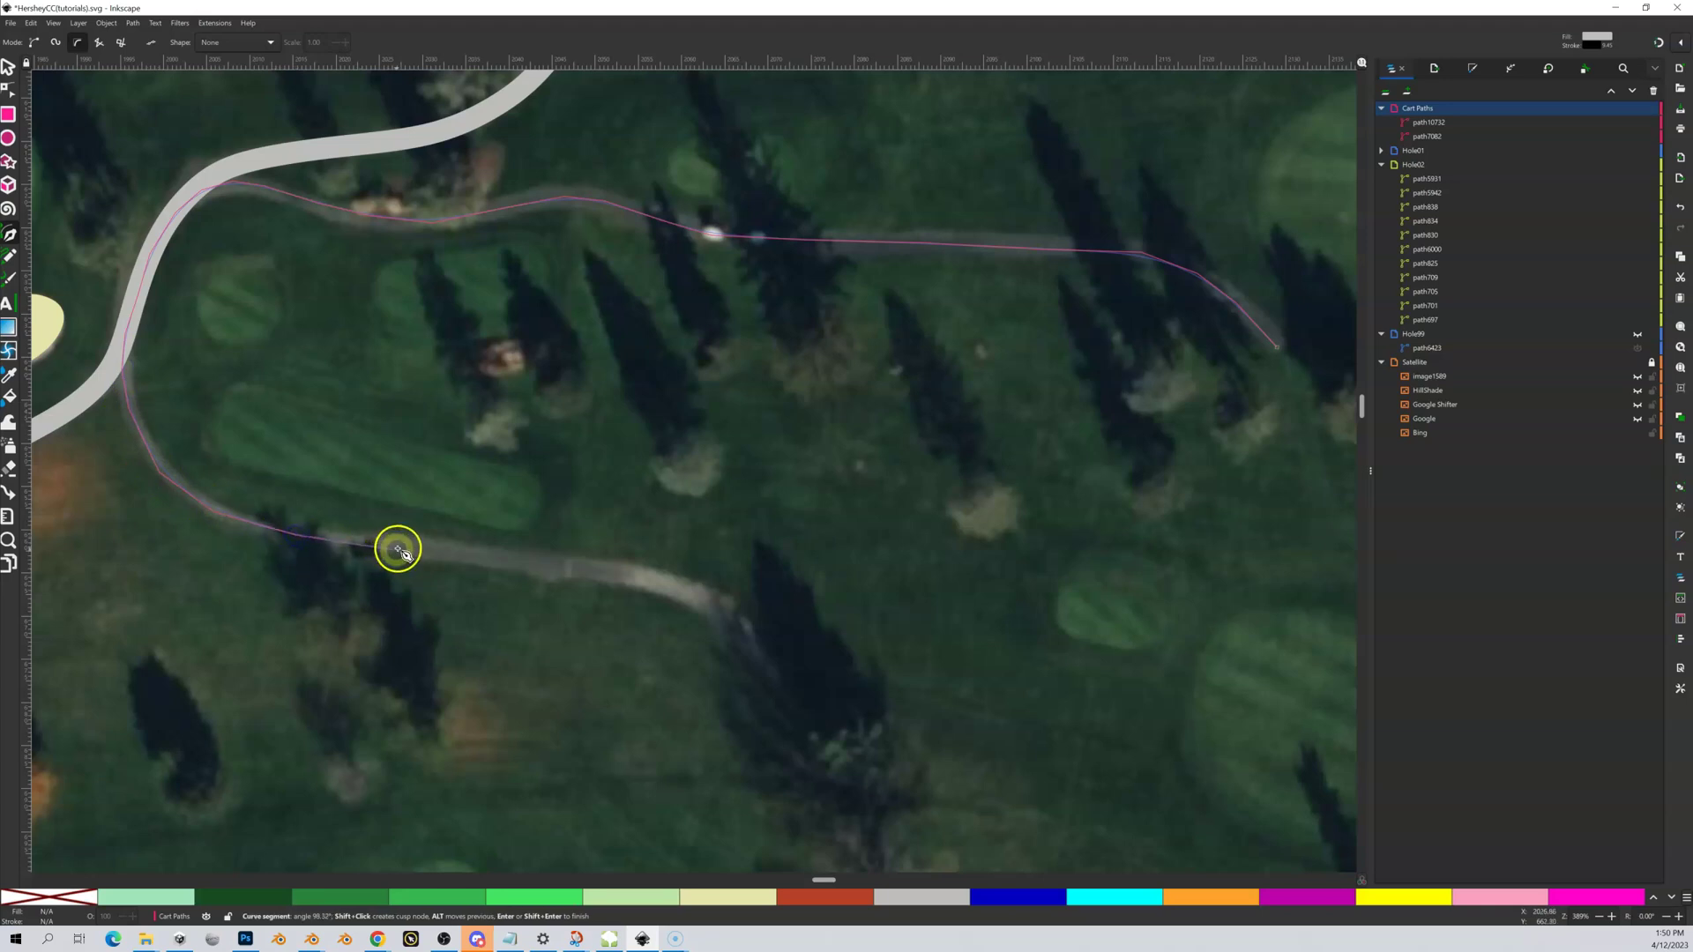
pyautogui.click(402, 547)
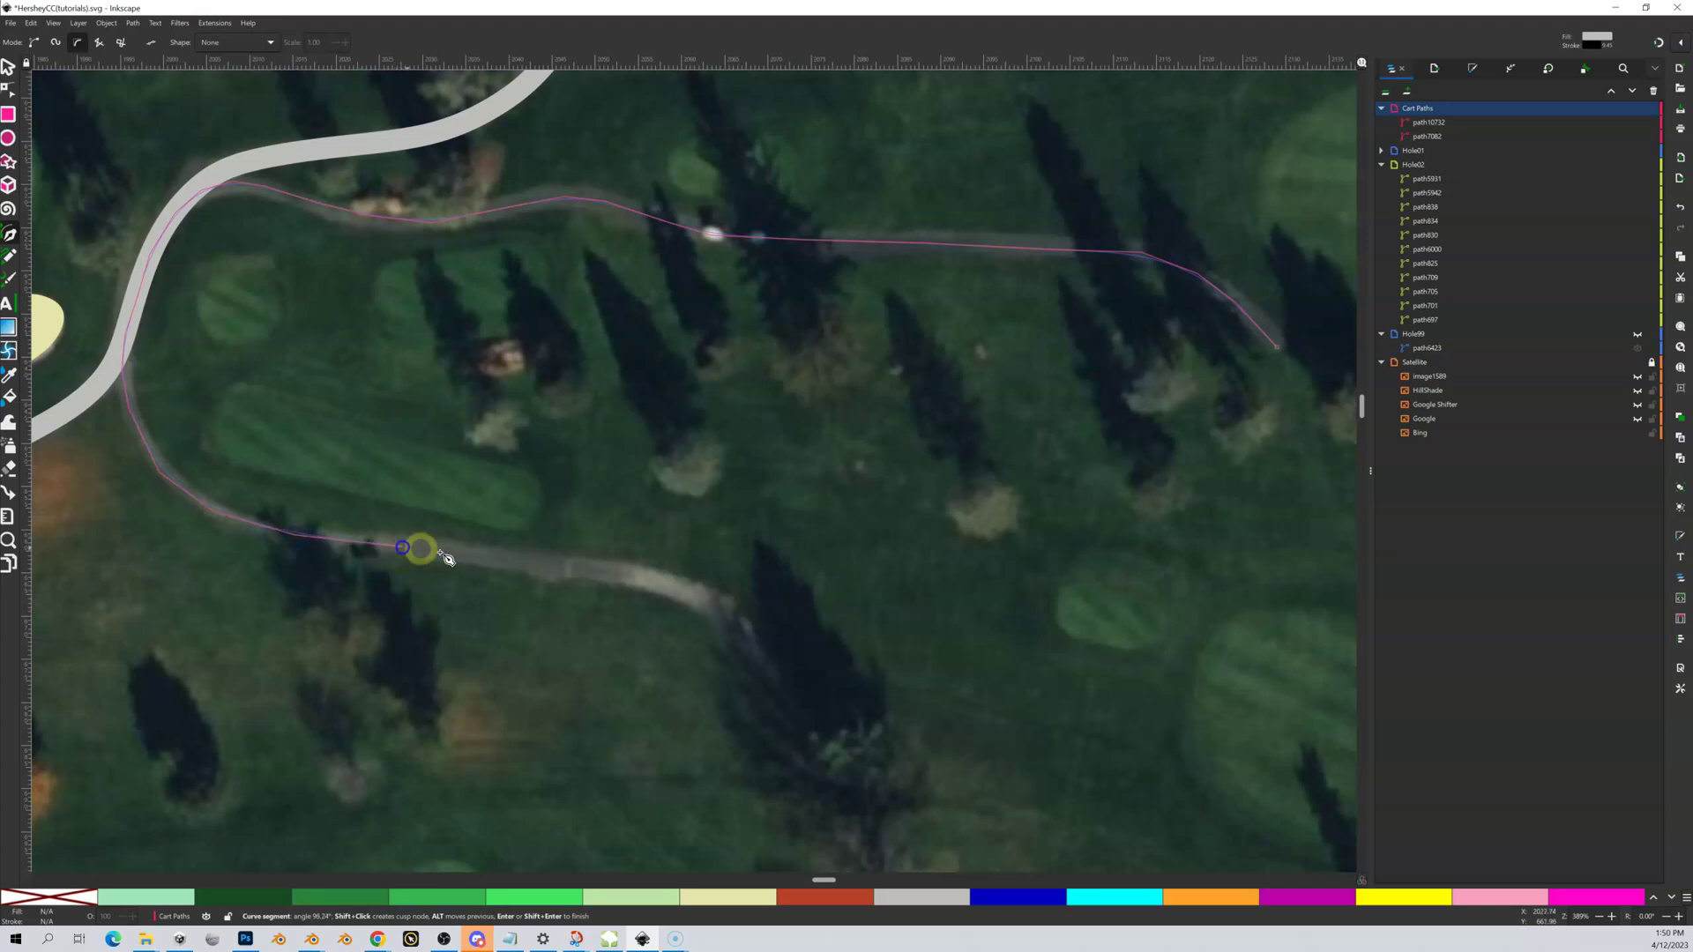
pyautogui.click(651, 580)
pyautogui.click(715, 605)
pyautogui.click(766, 689)
# Step: Finish the branch path, remove its fill and give it a flat Concrete grey stroke
pyautogui.press('Return')
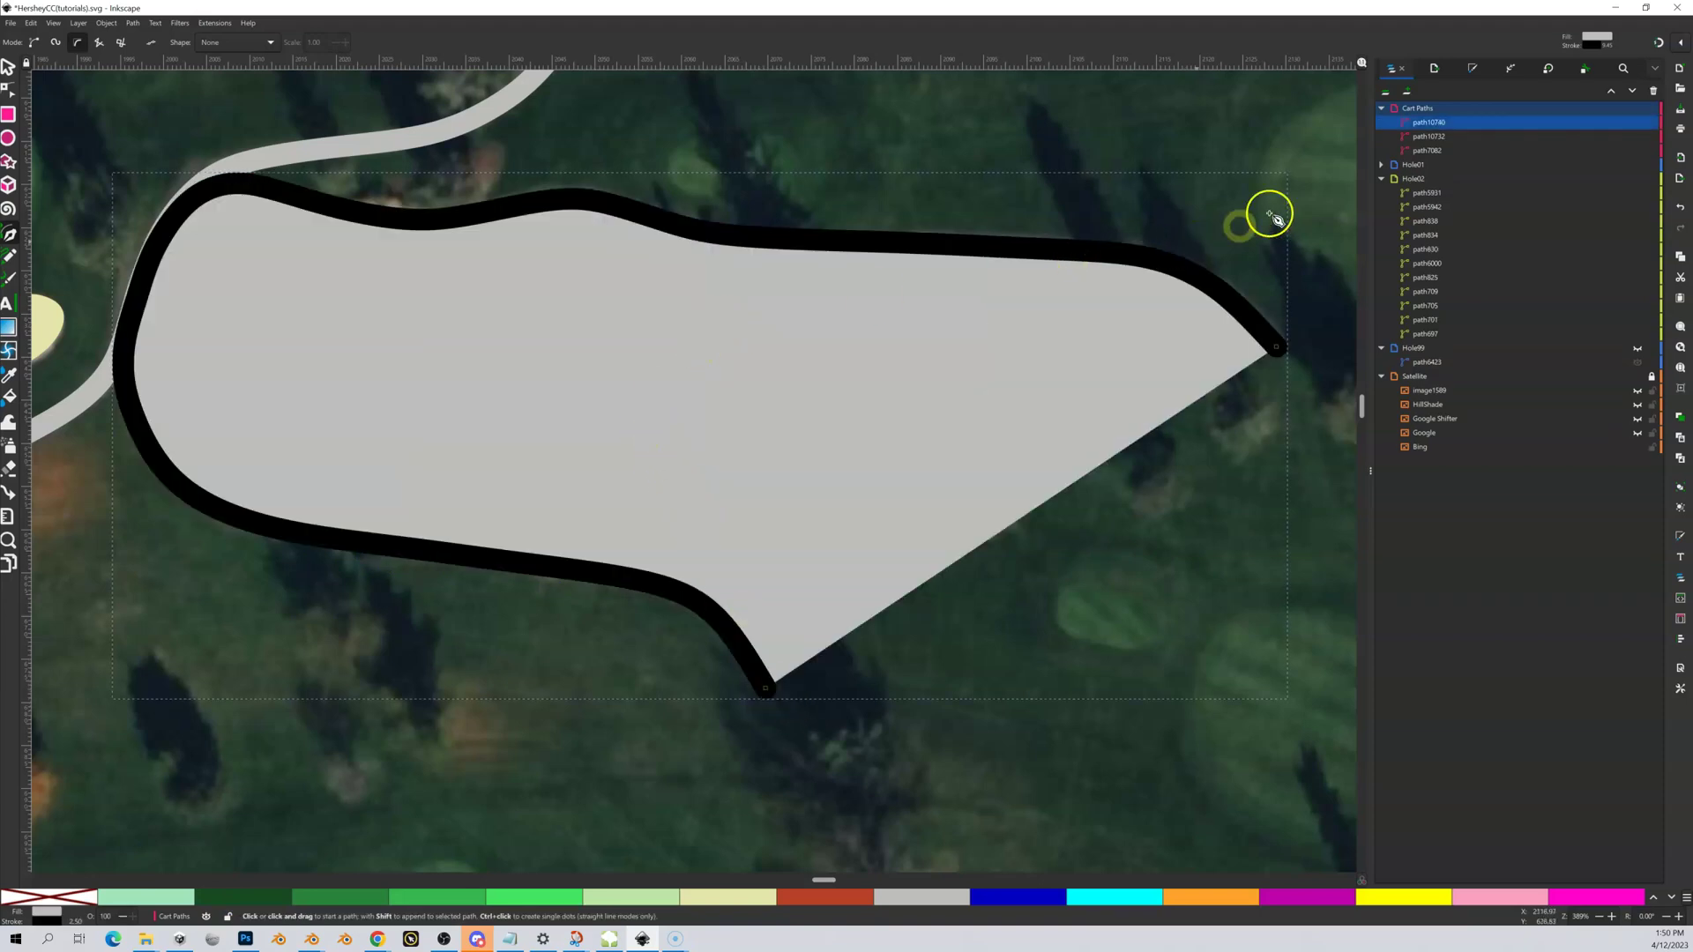
pyautogui.click(1475, 70)
pyautogui.click(1393, 89)
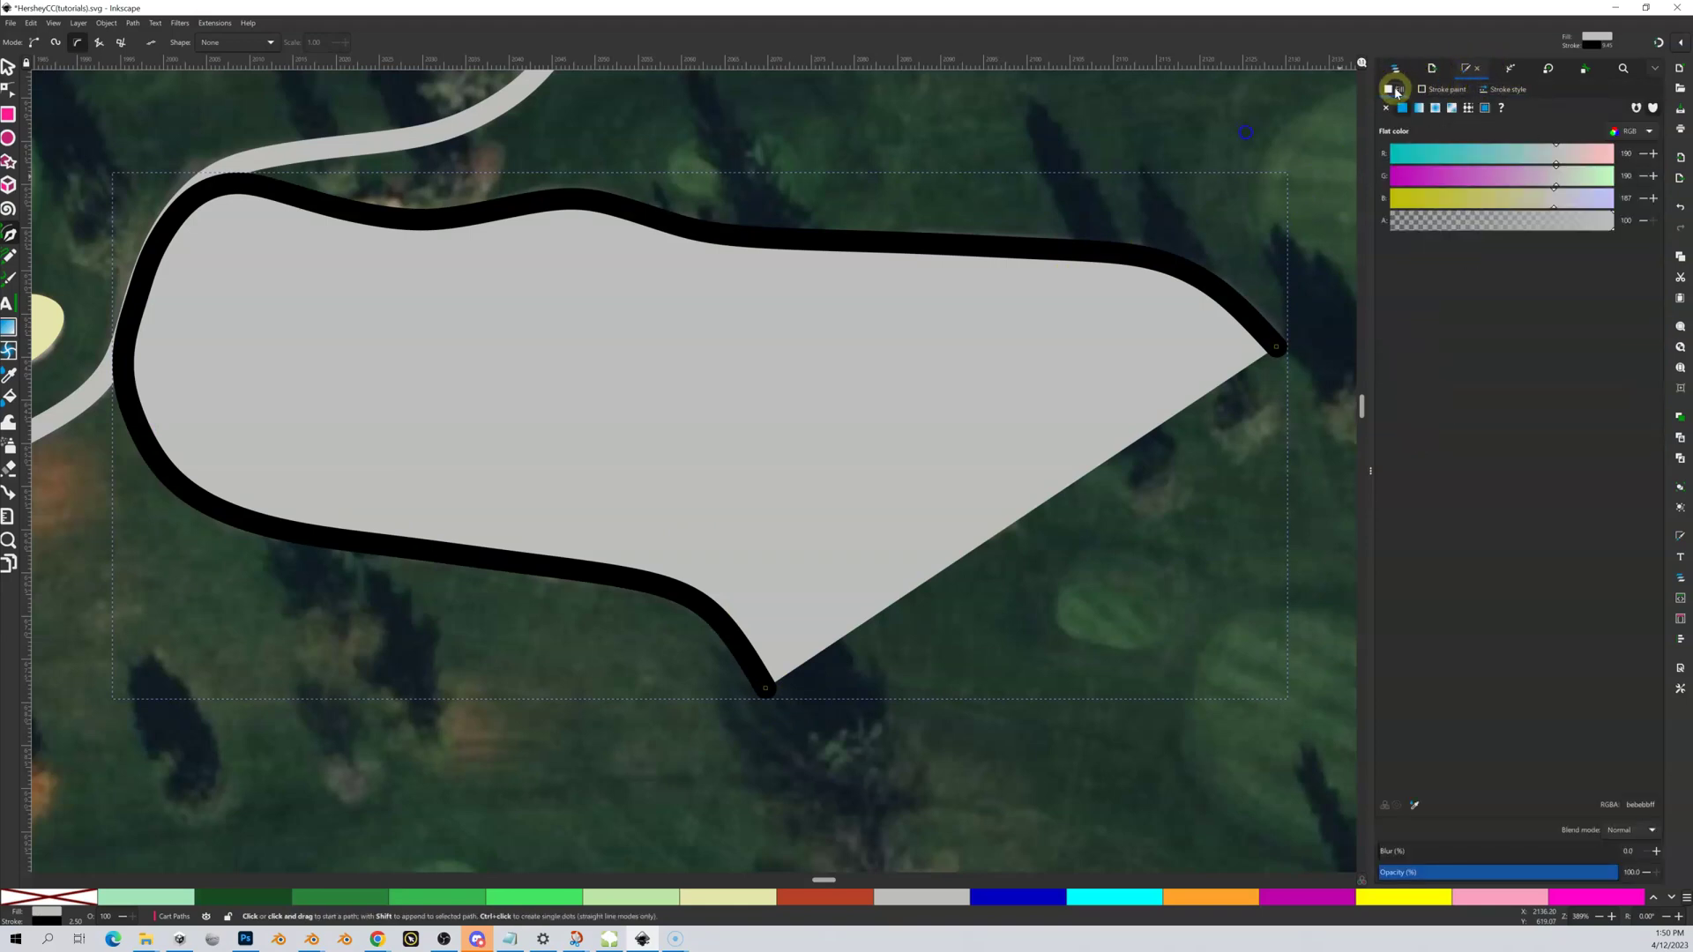
pyautogui.click(1387, 107)
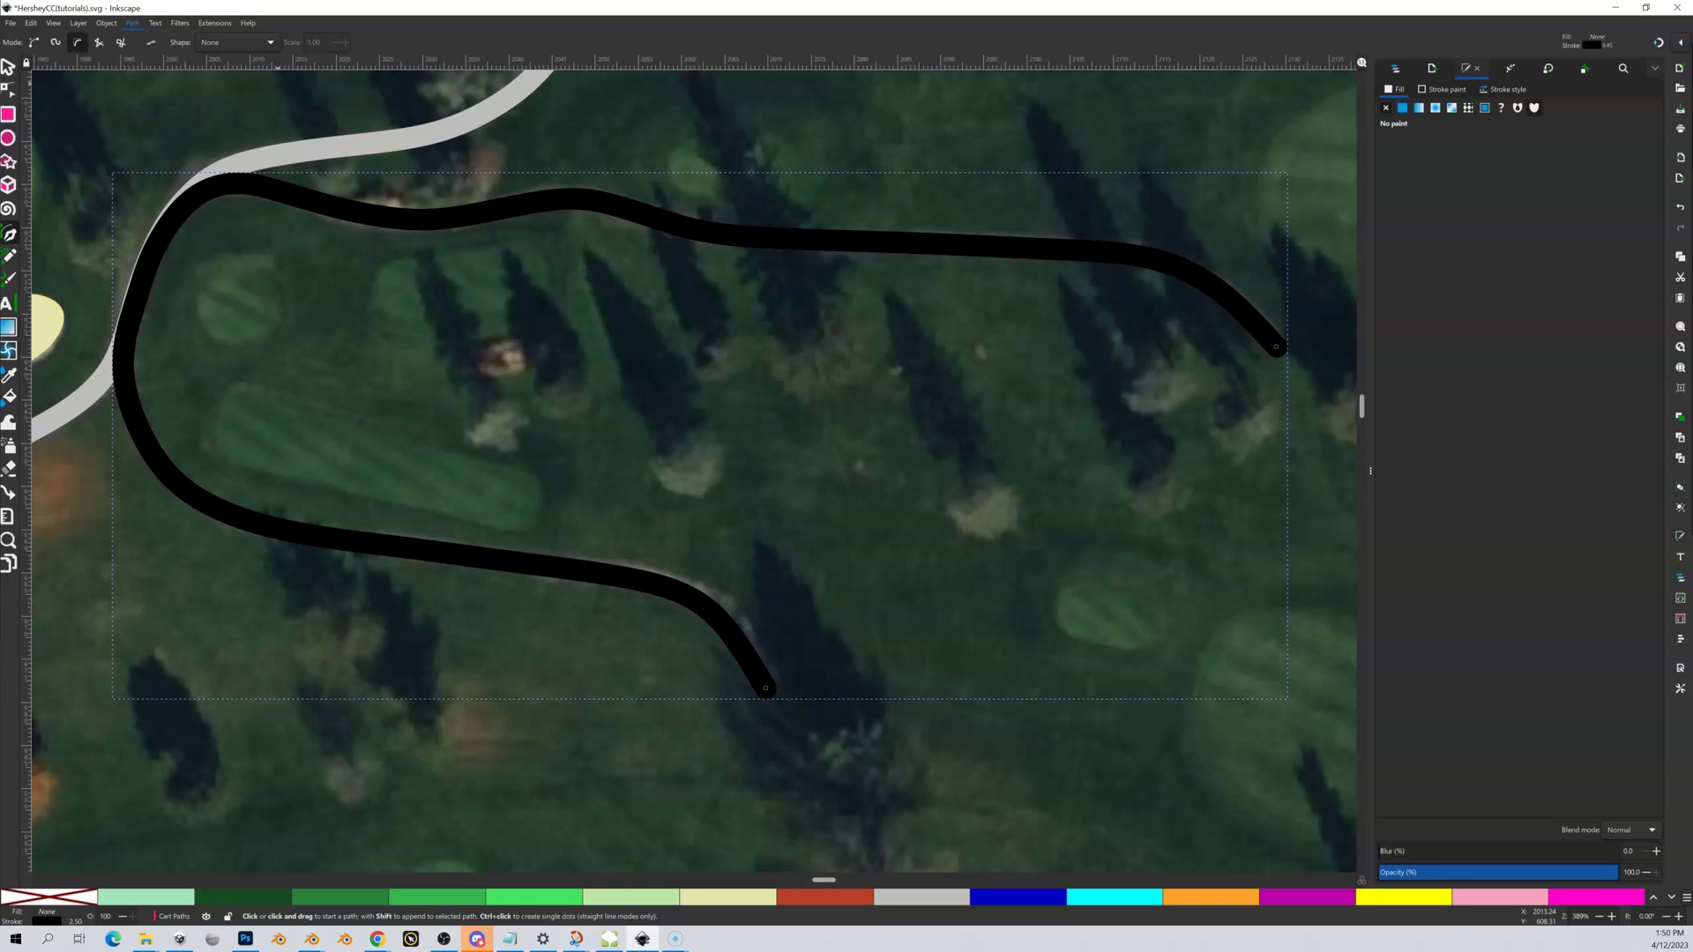
pyautogui.click(1403, 108)
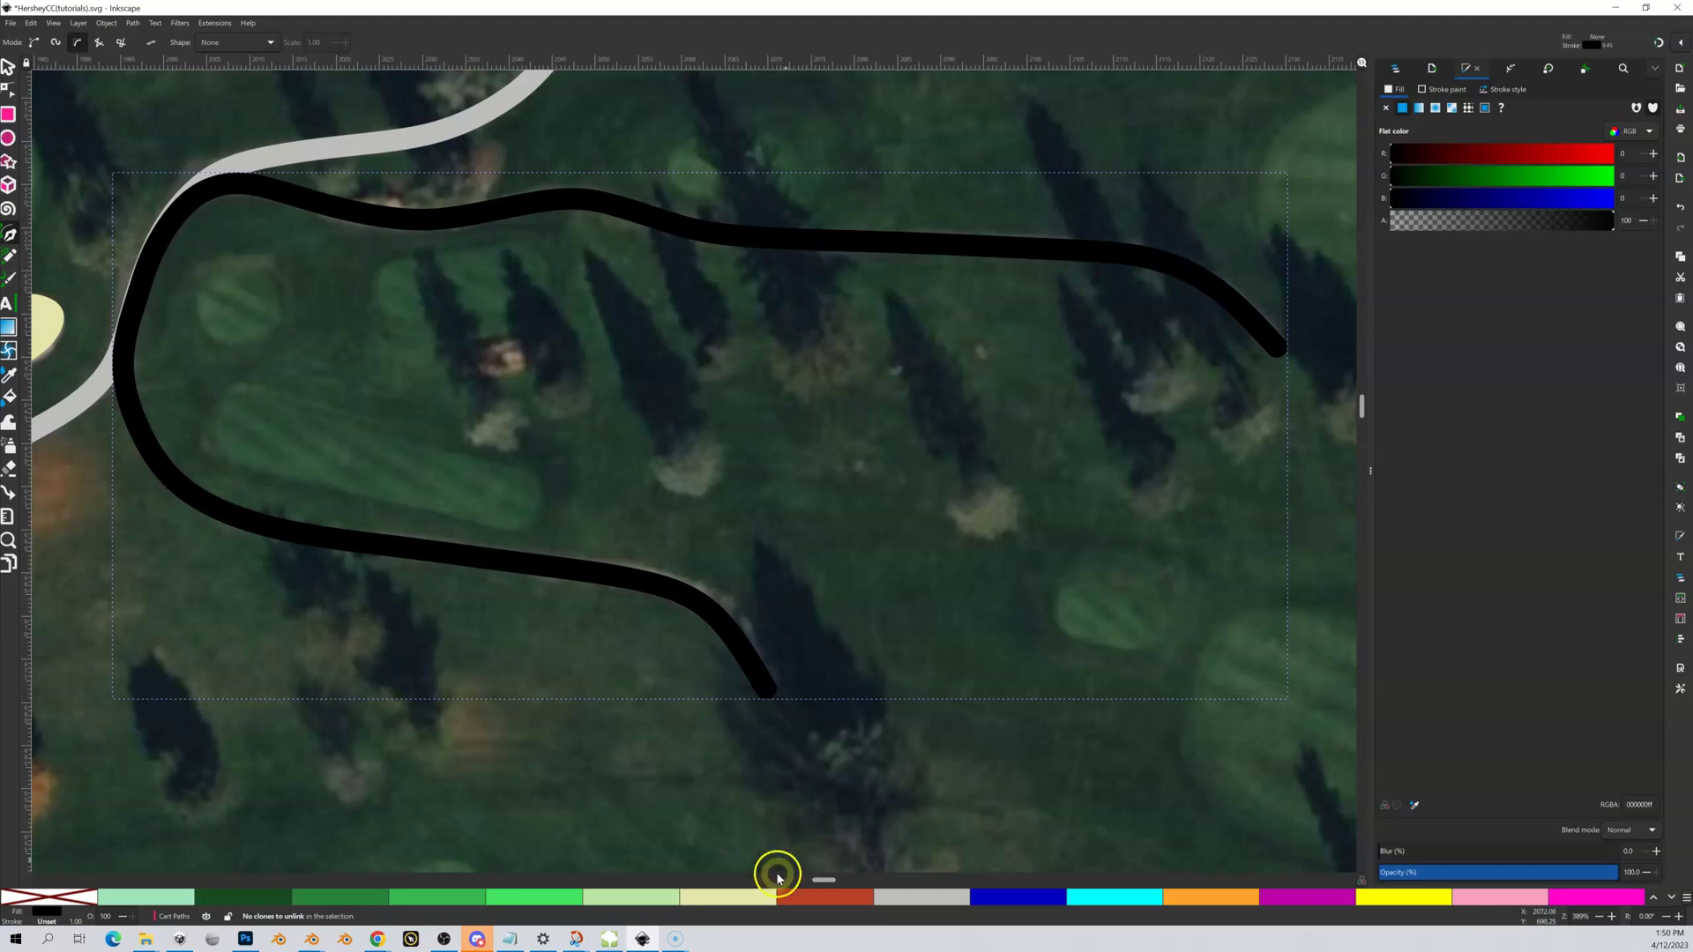
pyautogui.click(924, 901)
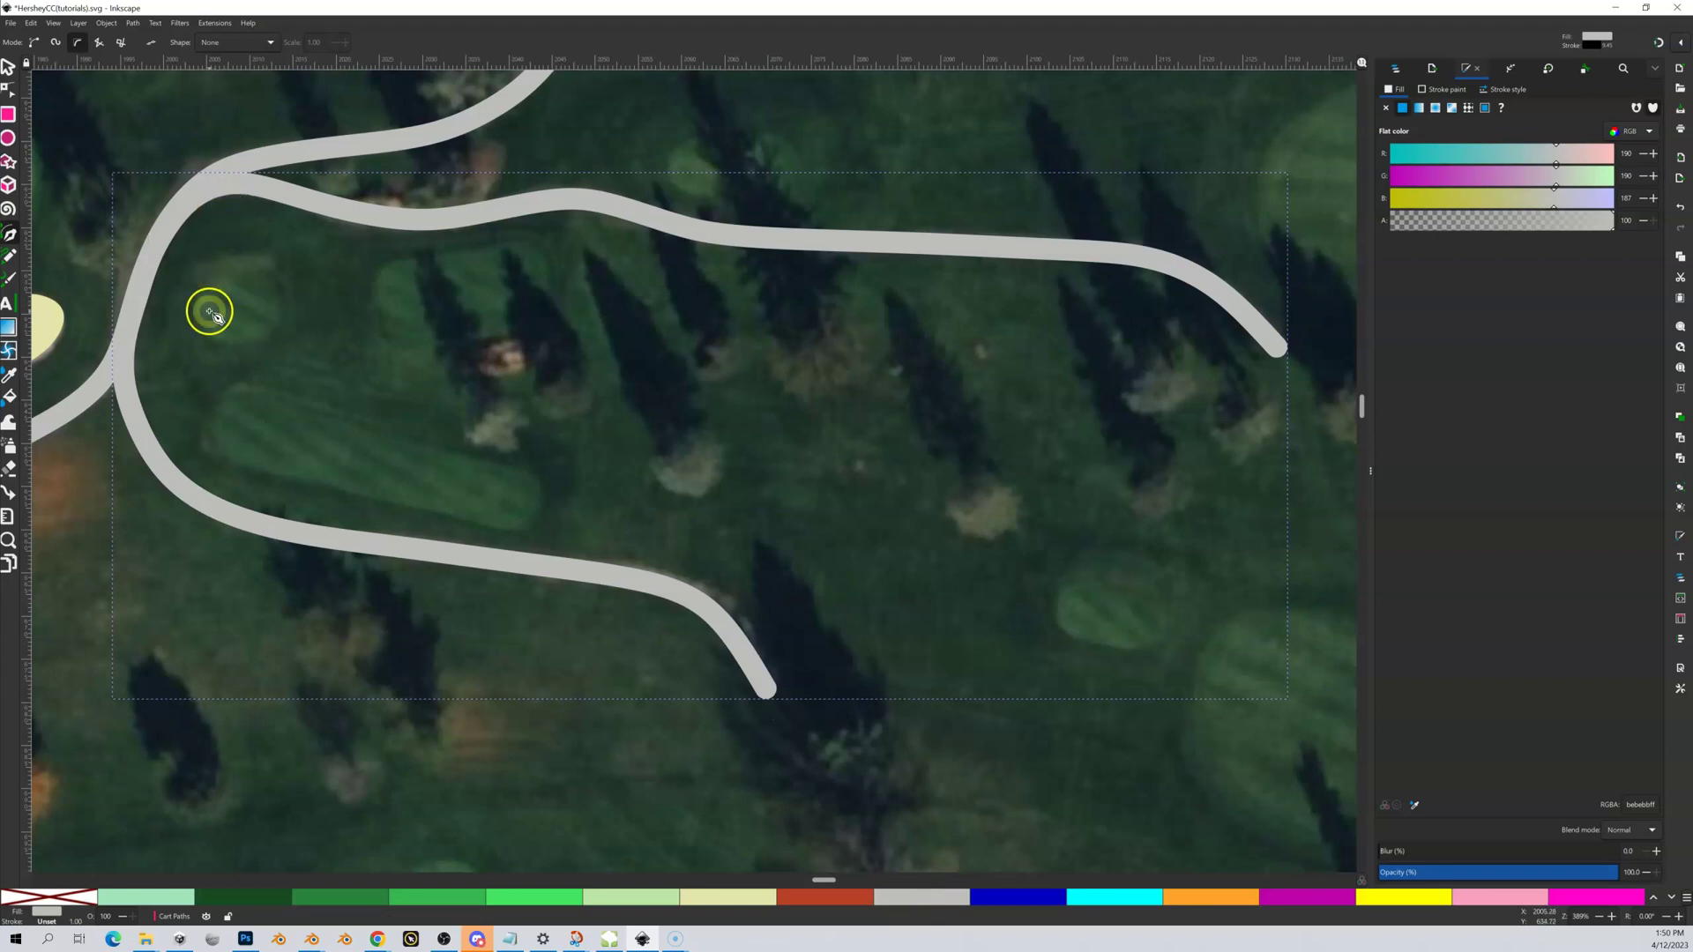
# Step: Select the lower branch and the first cart path together and combine them with Ctrl+K
pyautogui.moveTo(209, 310); pyautogui.dragTo(476, 344)
pyautogui.scroll(-1, 472, 341)
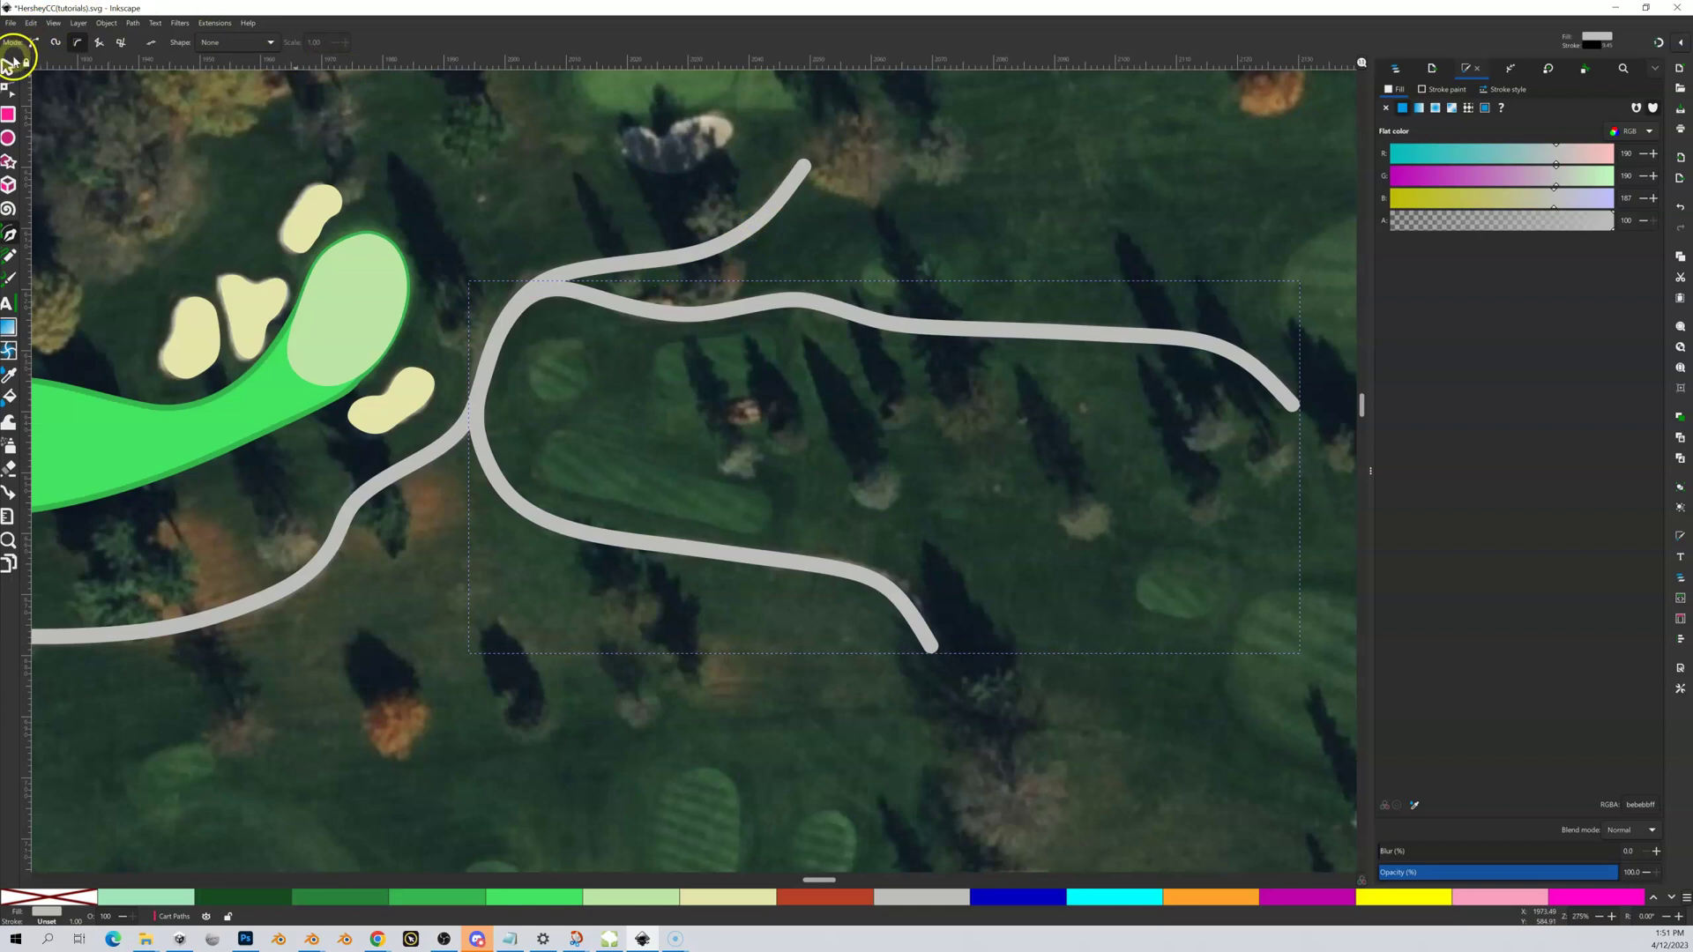
pyautogui.click(9, 65)
pyautogui.click(755, 231)
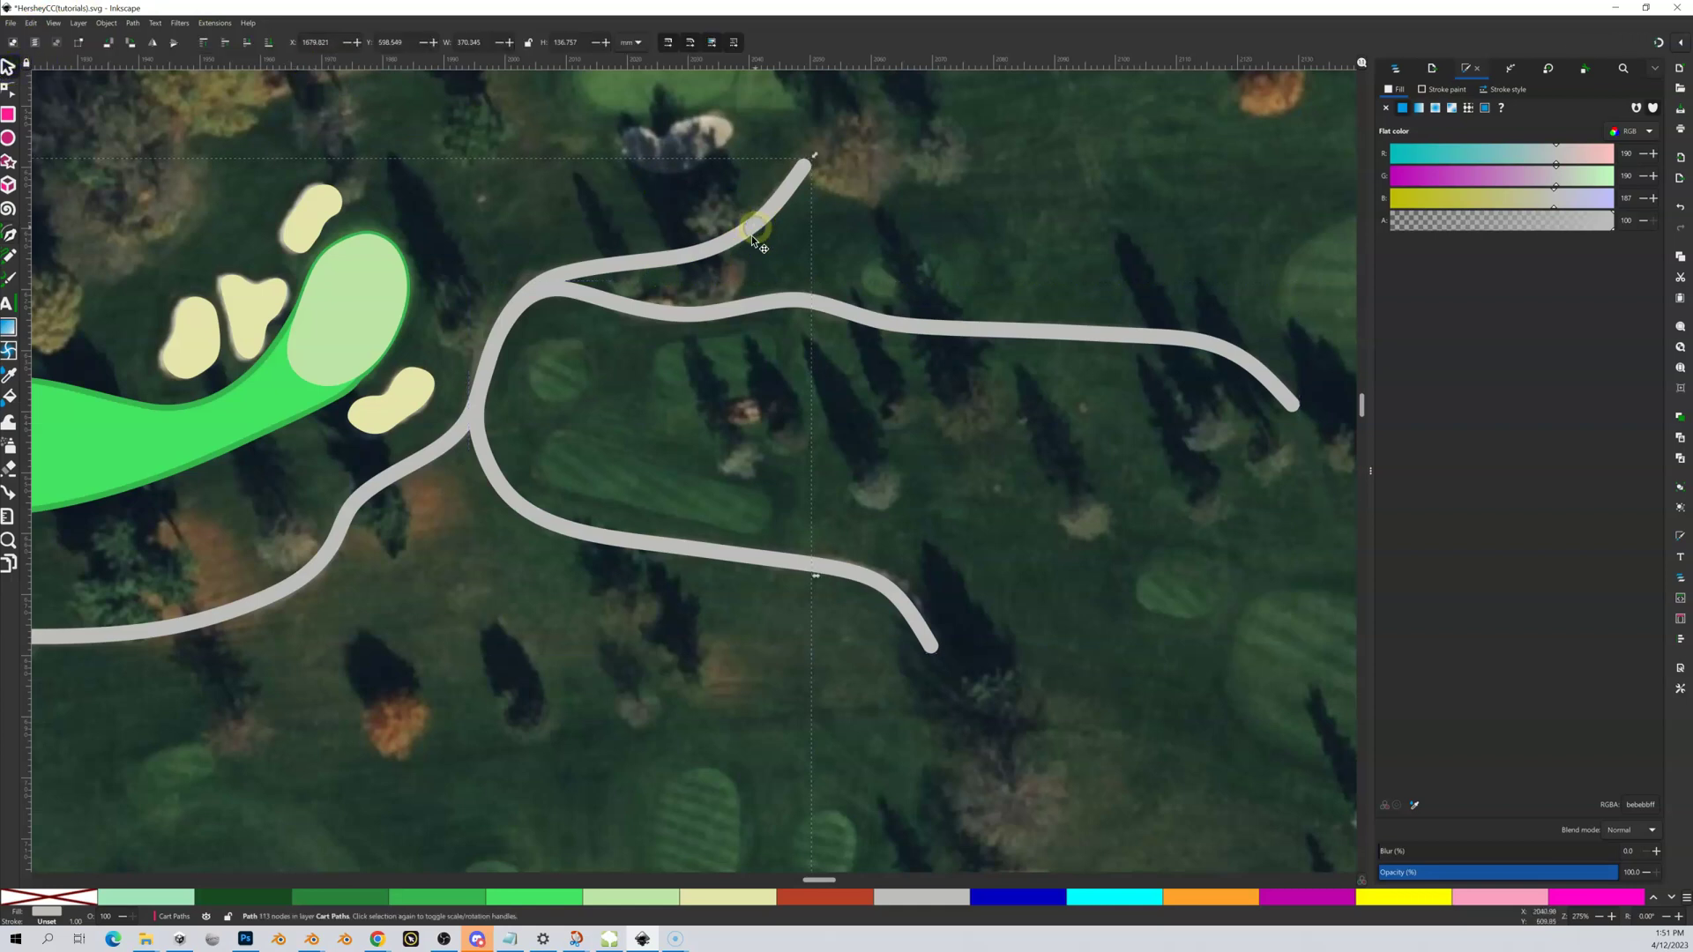
pyautogui.click(747, 321)
pyautogui.click(739, 308)
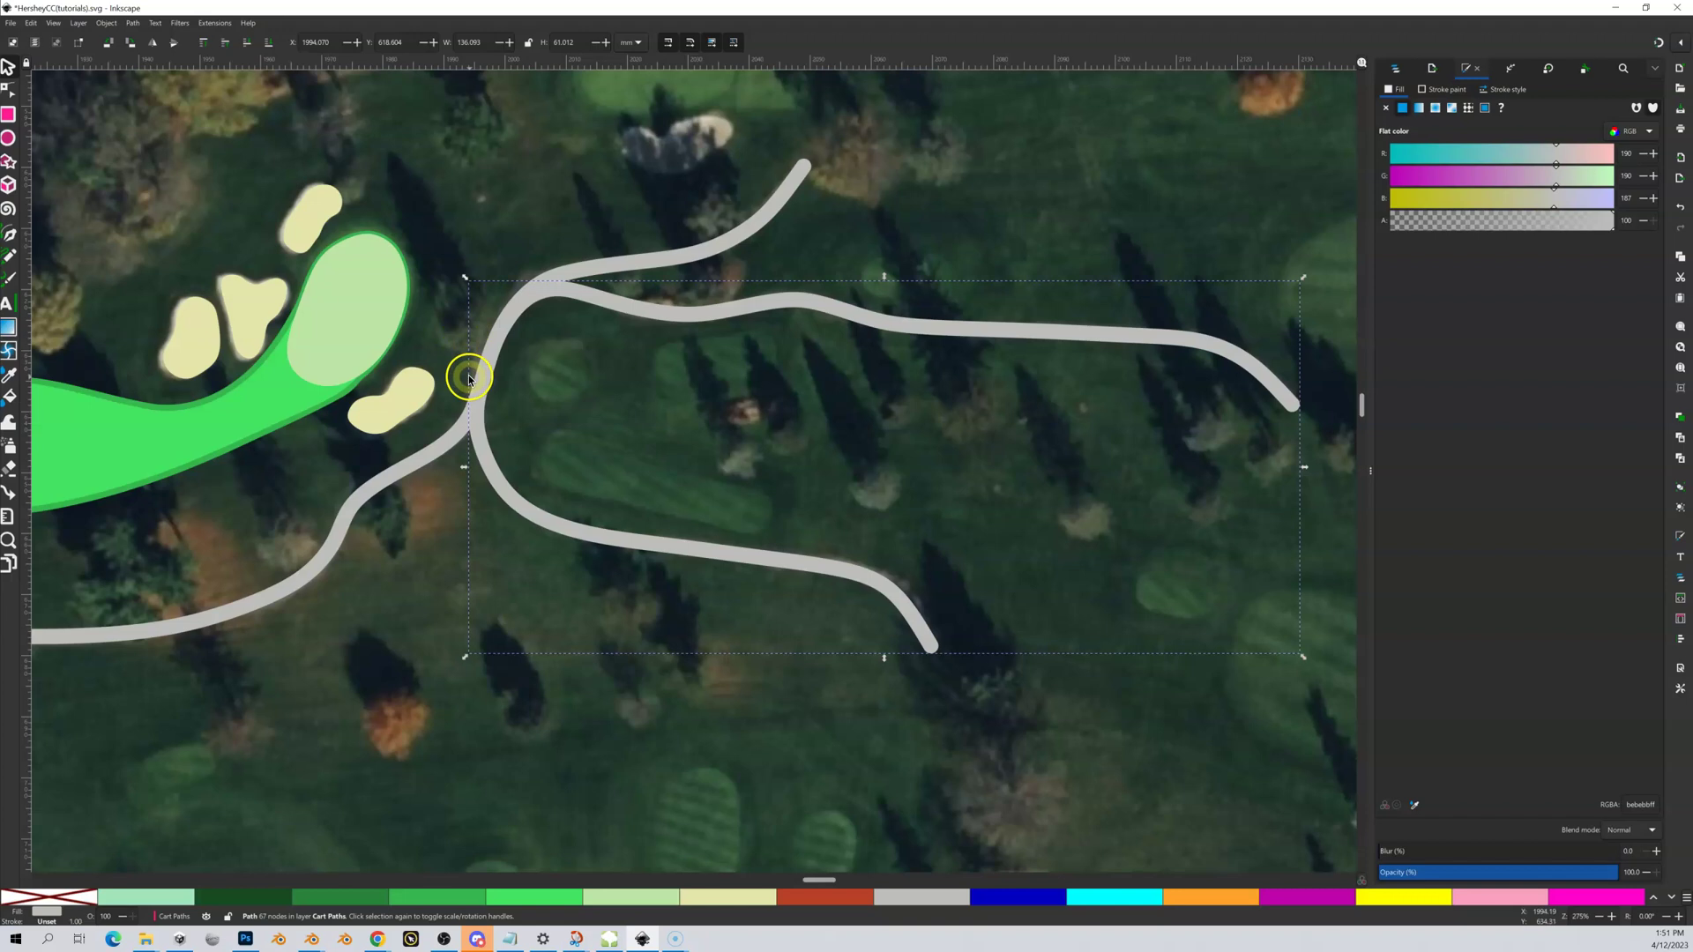
pyautogui.press('shift')
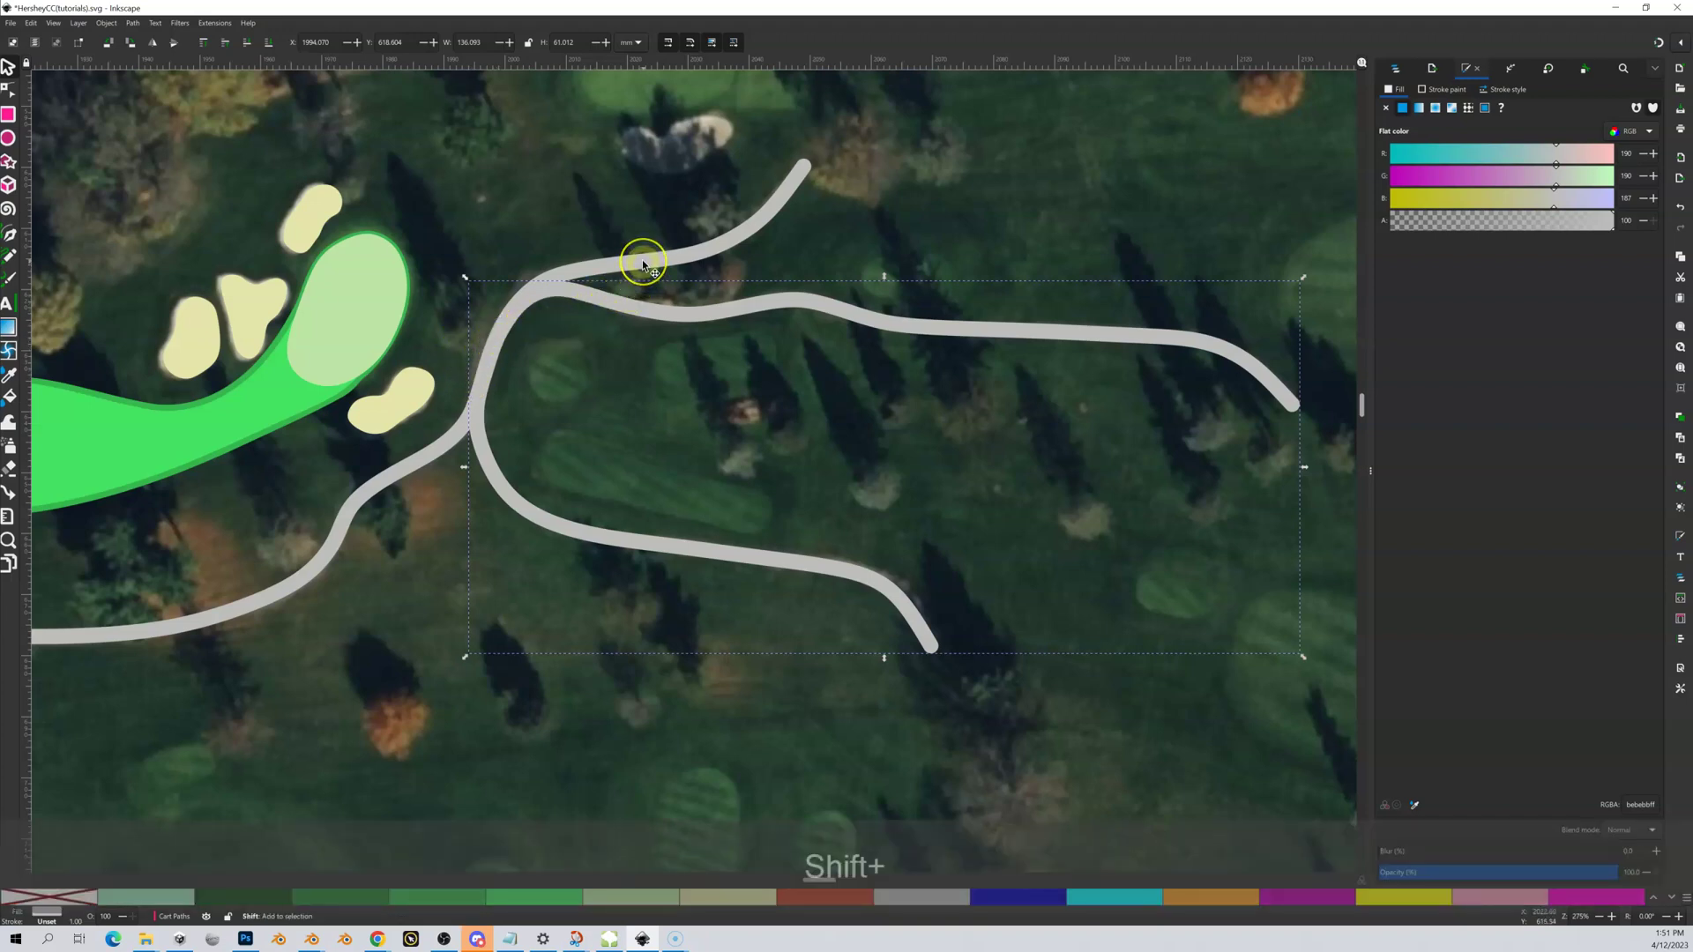
pyautogui.keyDown('shift'); pyautogui.click(643, 263); pyautogui.keyUp('shift')
pyautogui.click(1395, 67)
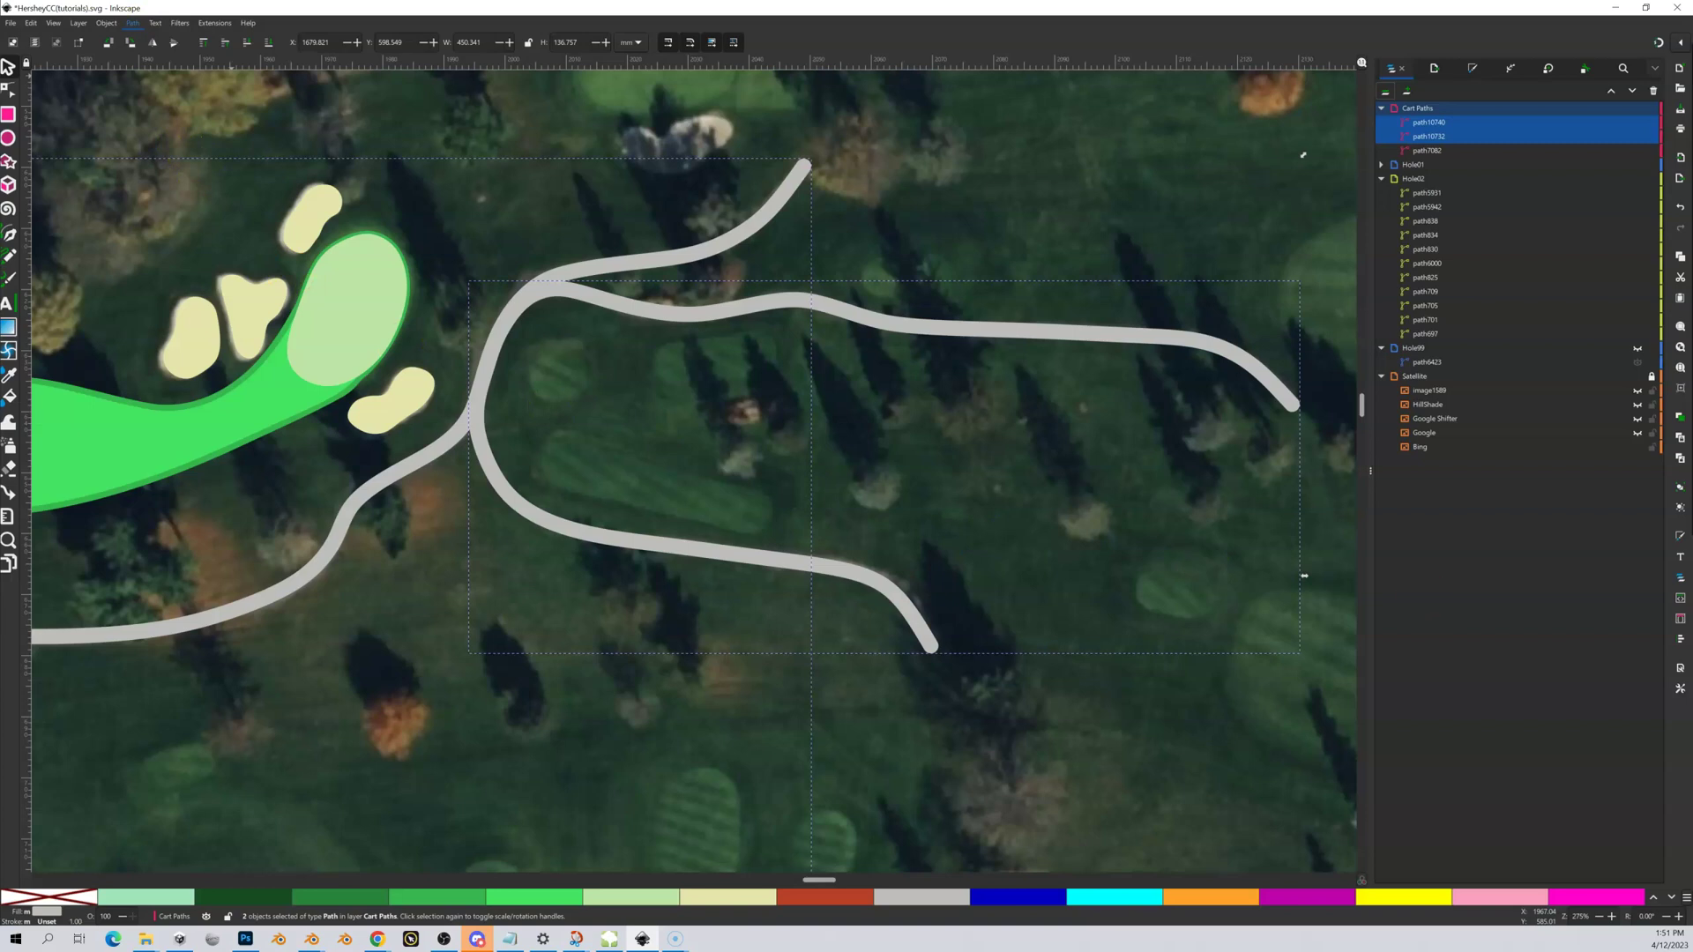
pyautogui.hotkey('ctrl', 'k')
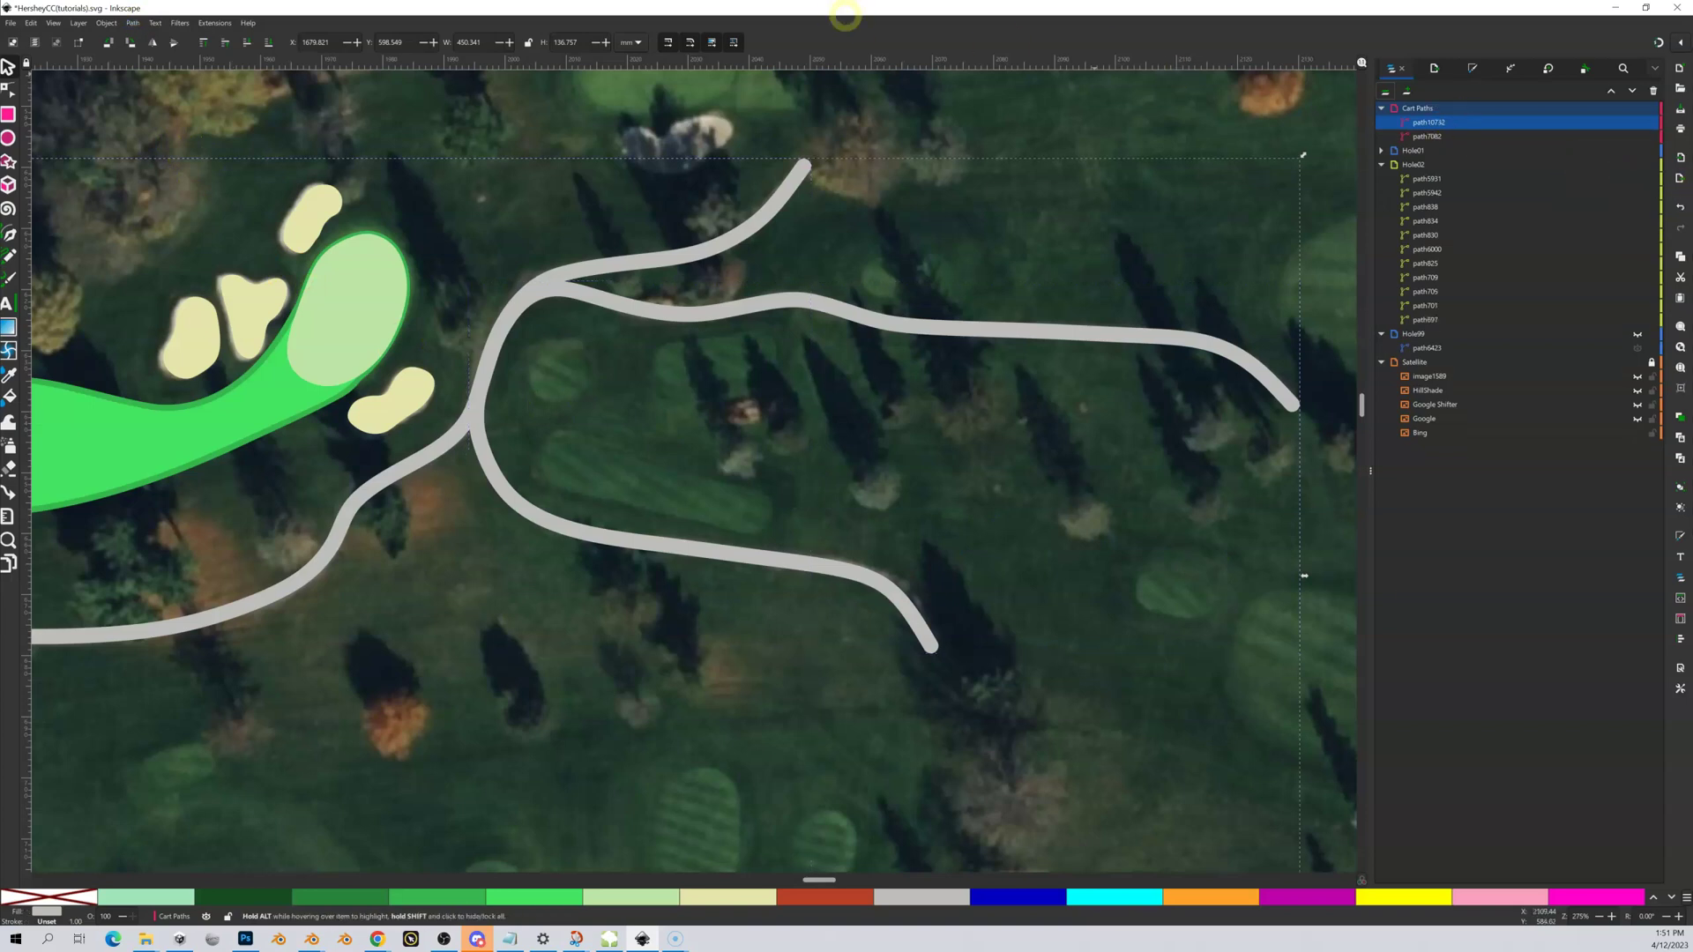
pyautogui.click(1475, 126)
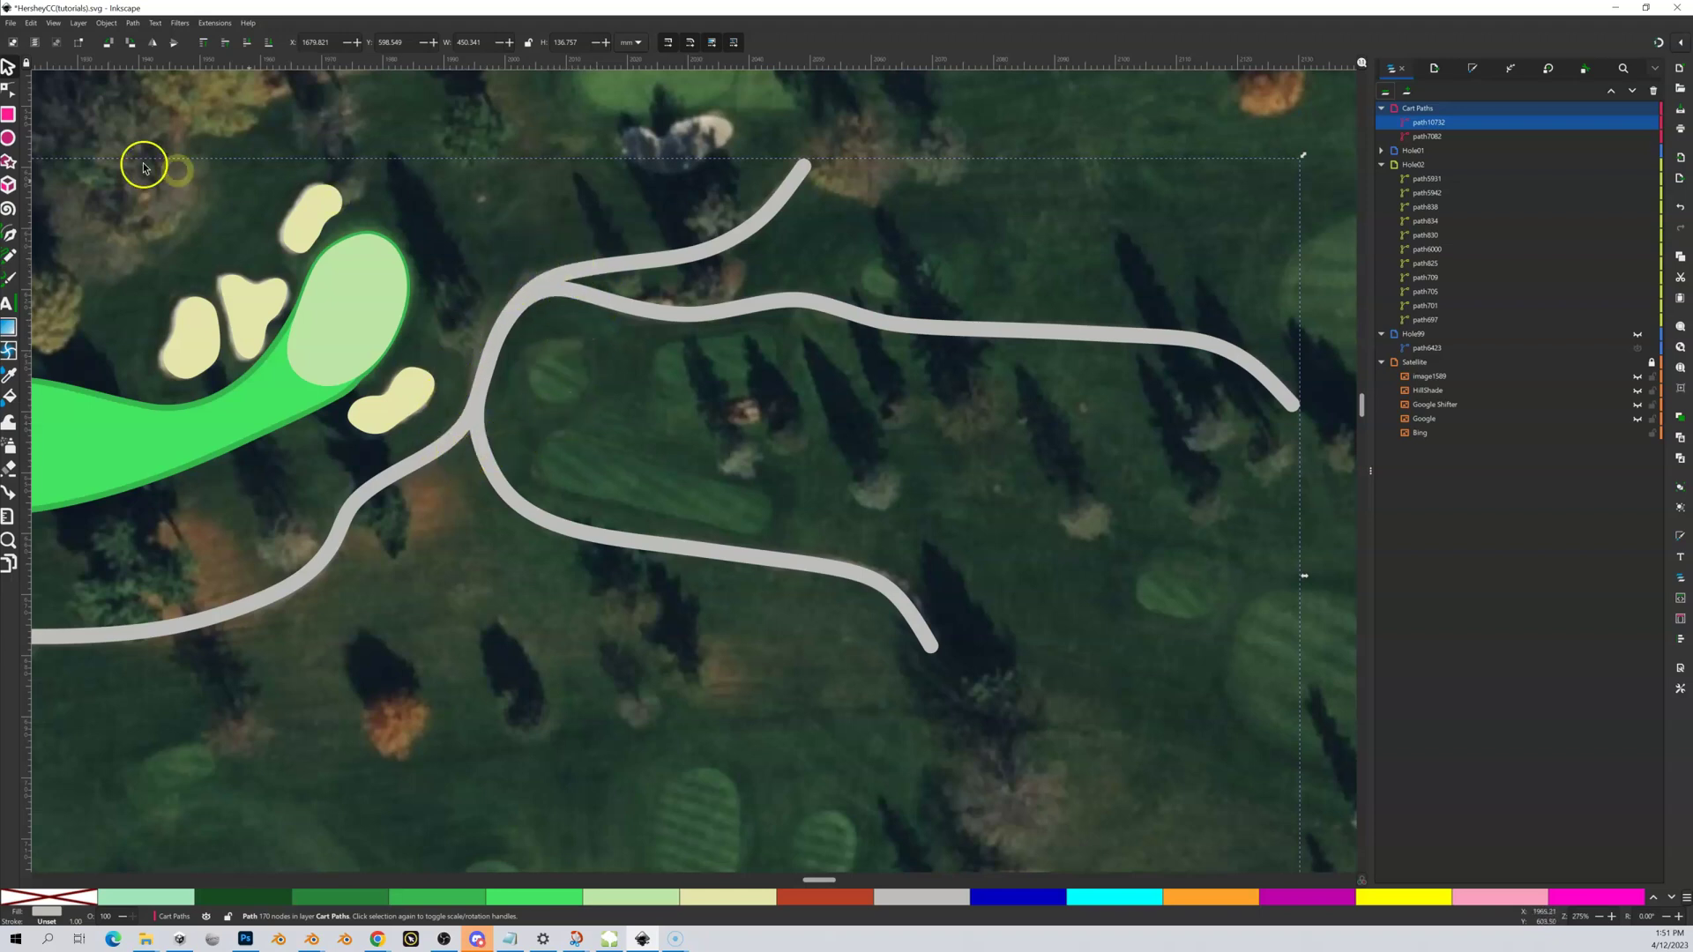
# Step: Zoom in on the lower fork, make its junction node smooth and drag it down-left
pyautogui.click(9, 88)
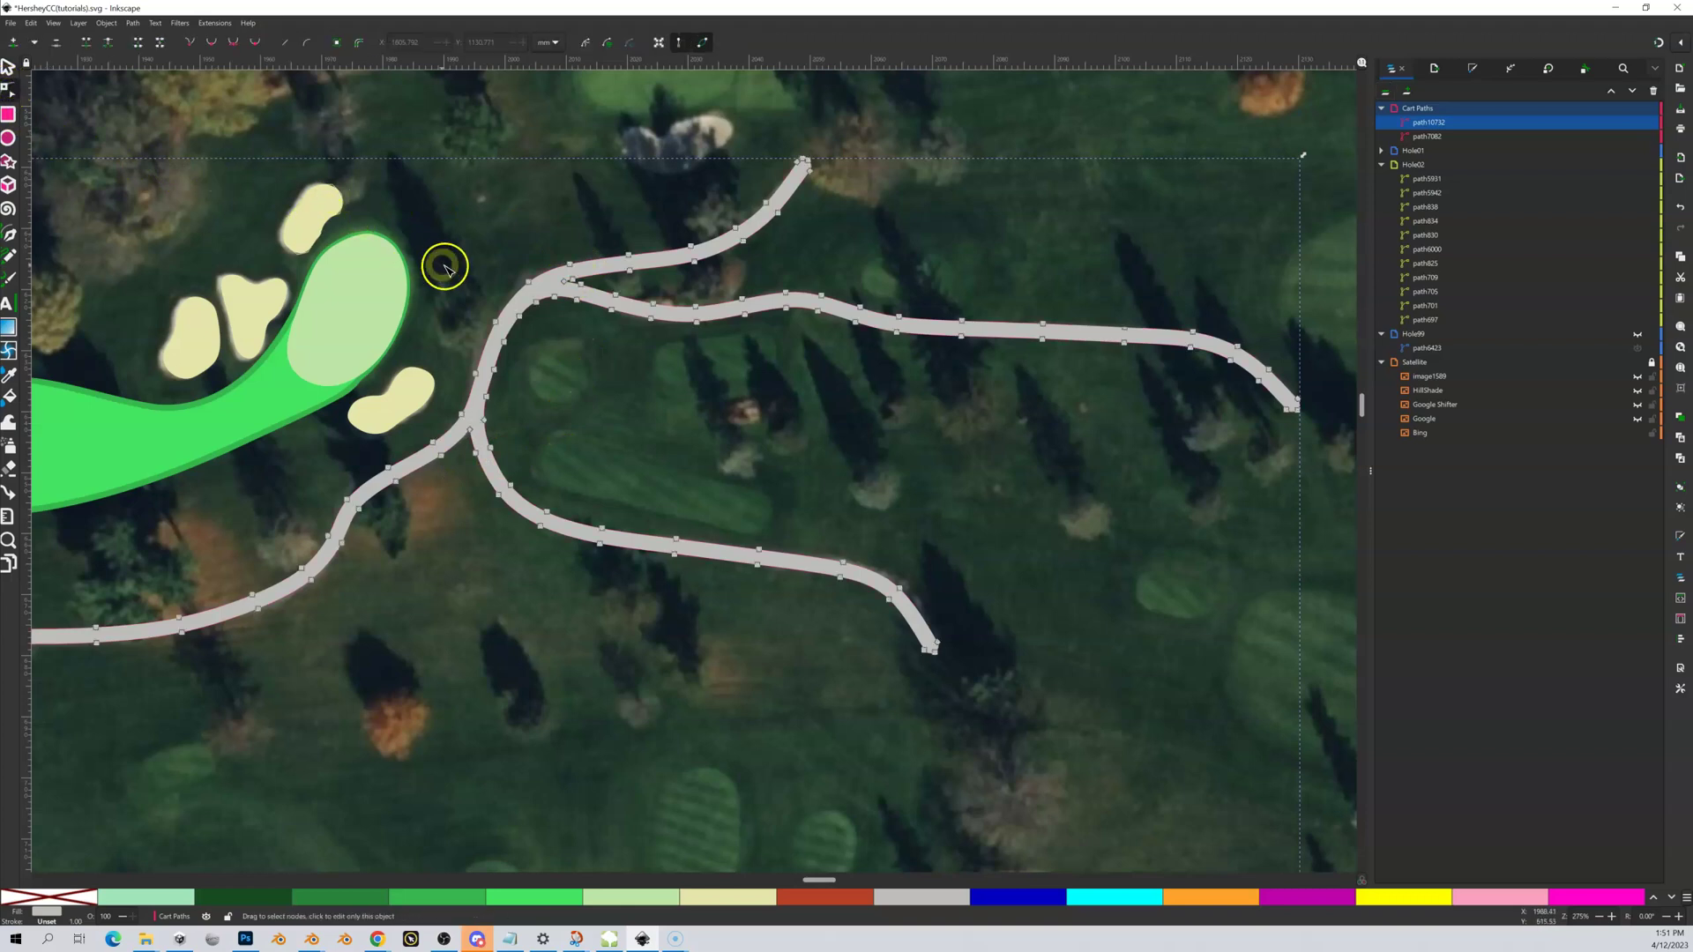
pyautogui.moveTo(484, 291); pyautogui.dragTo(497, 345)
pyautogui.hotkey('shift', '=')
pyautogui.hotkey('shift', '=')
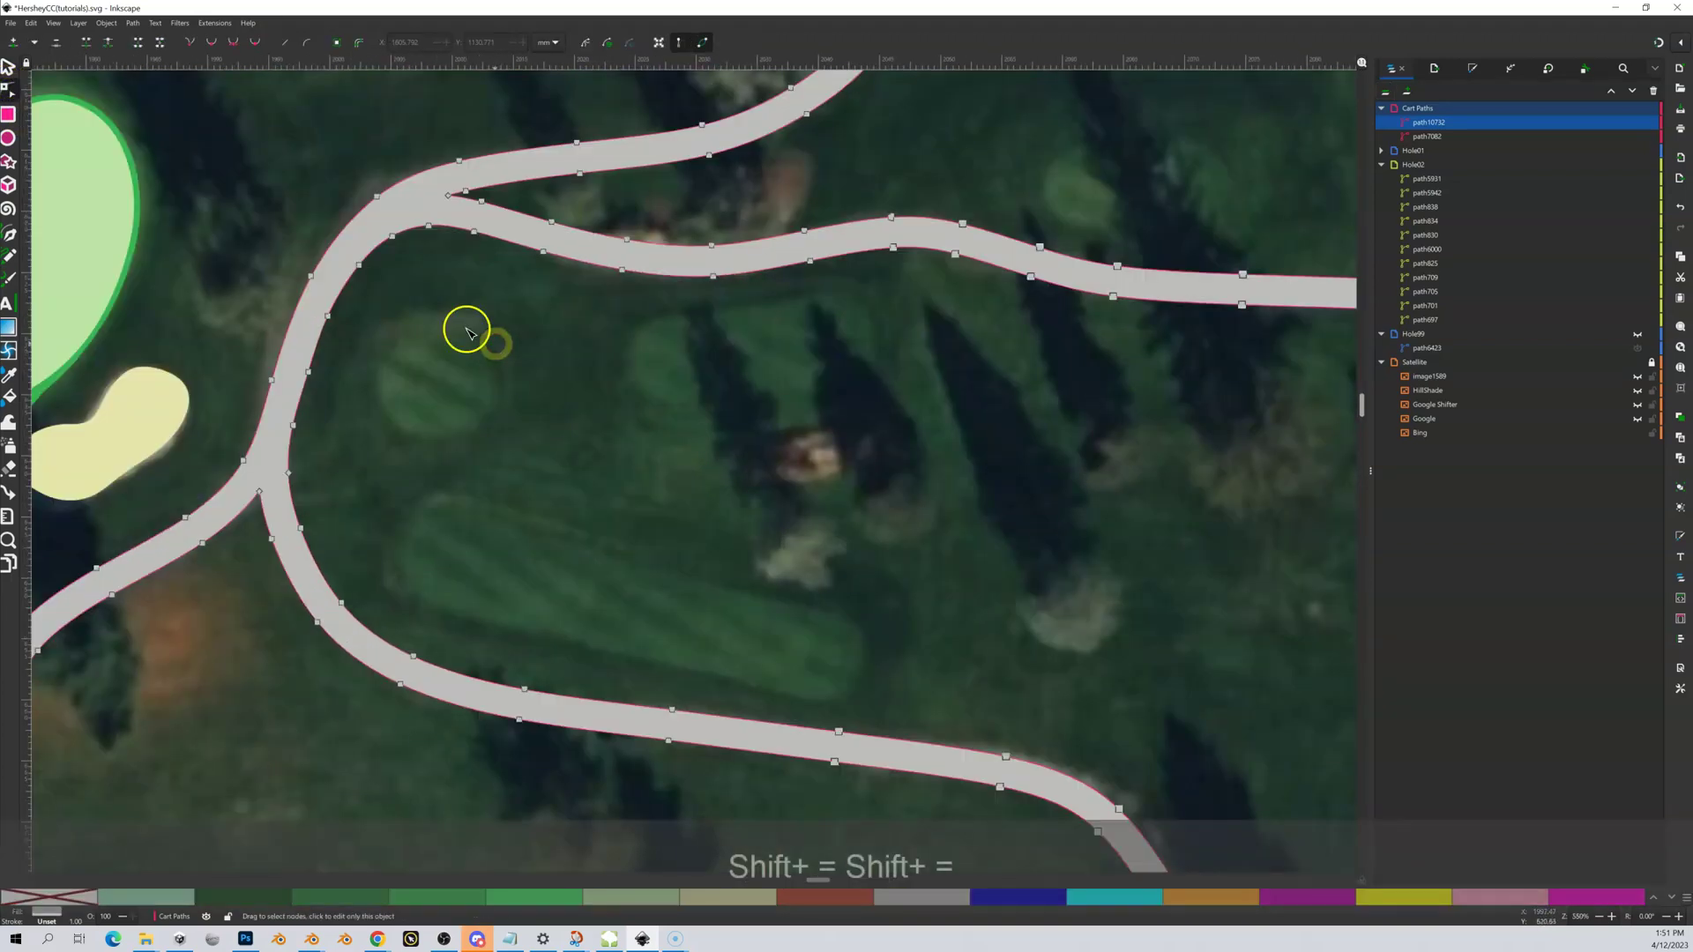
pyautogui.hscroll(-4, 612, 389)
pyautogui.moveTo(608, 395); pyautogui.dragTo(628, 434)
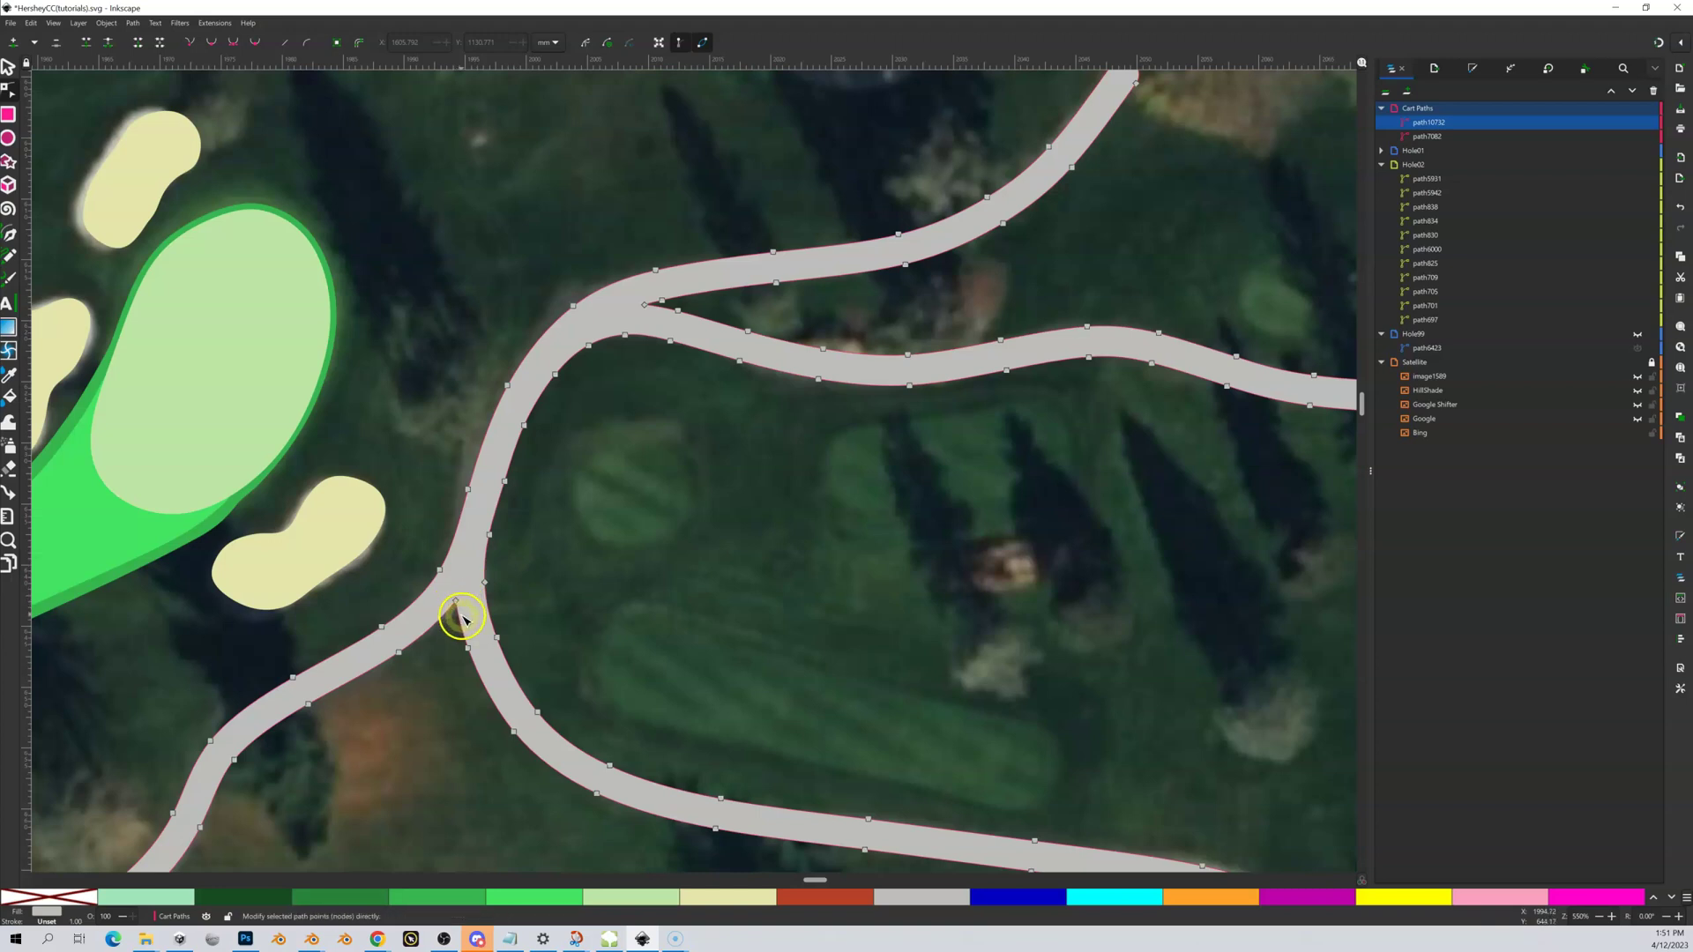
pyautogui.click(456, 603)
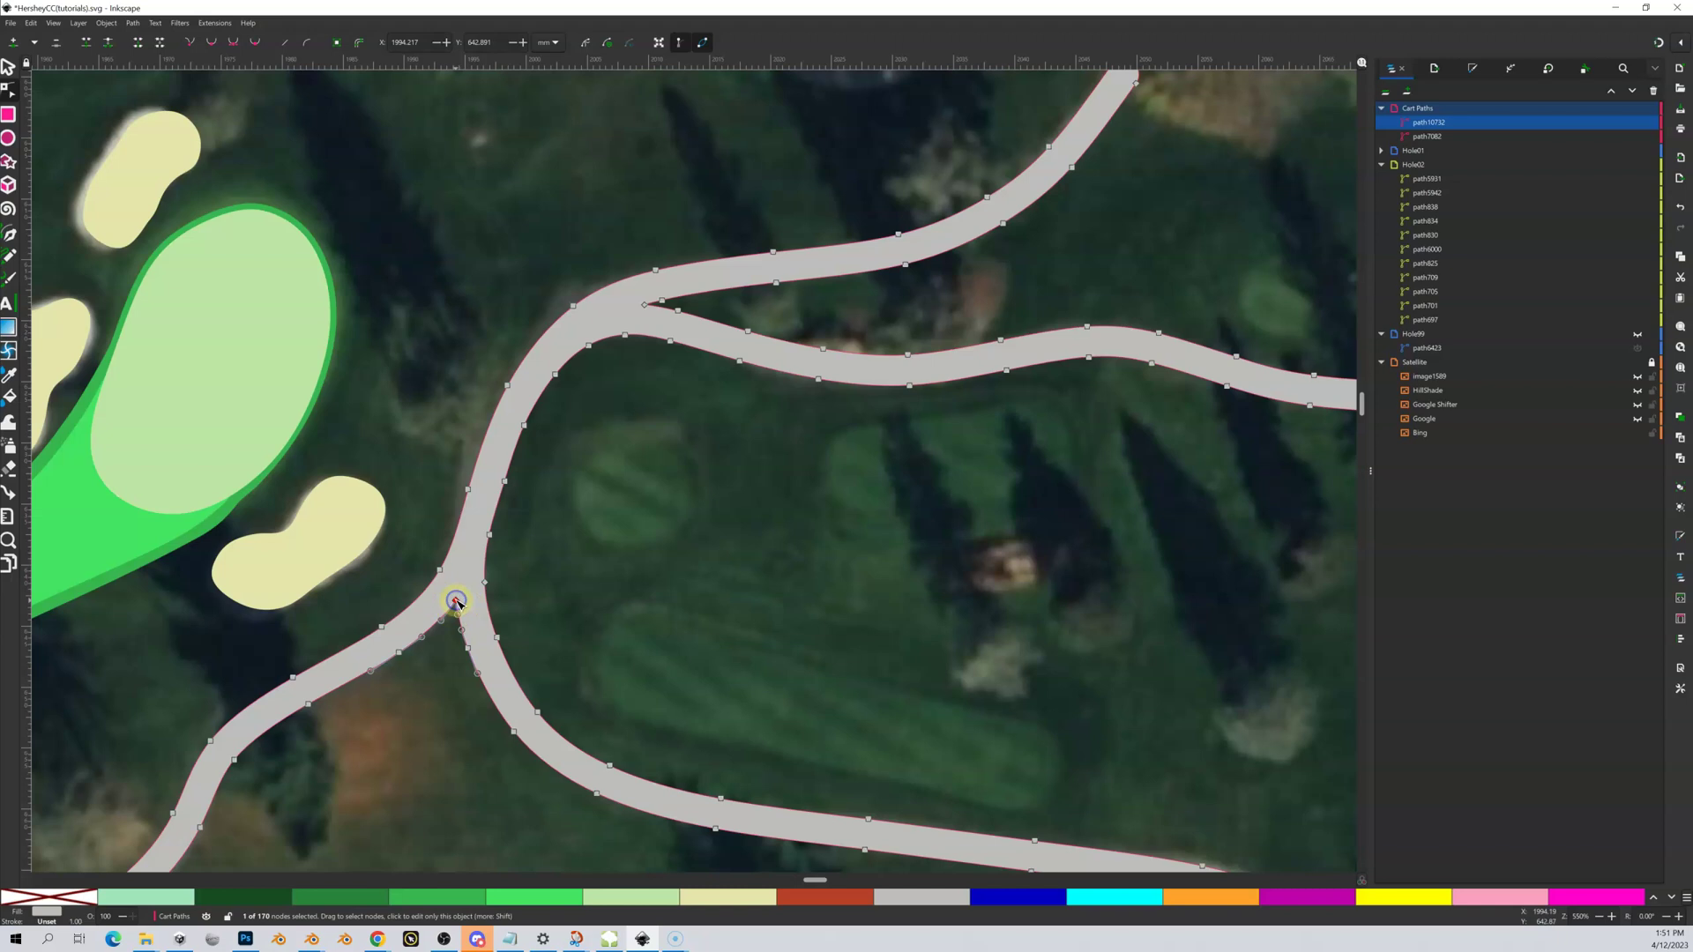
pyautogui.click(257, 48)
pyautogui.moveTo(461, 614); pyautogui.dragTo(458, 611)
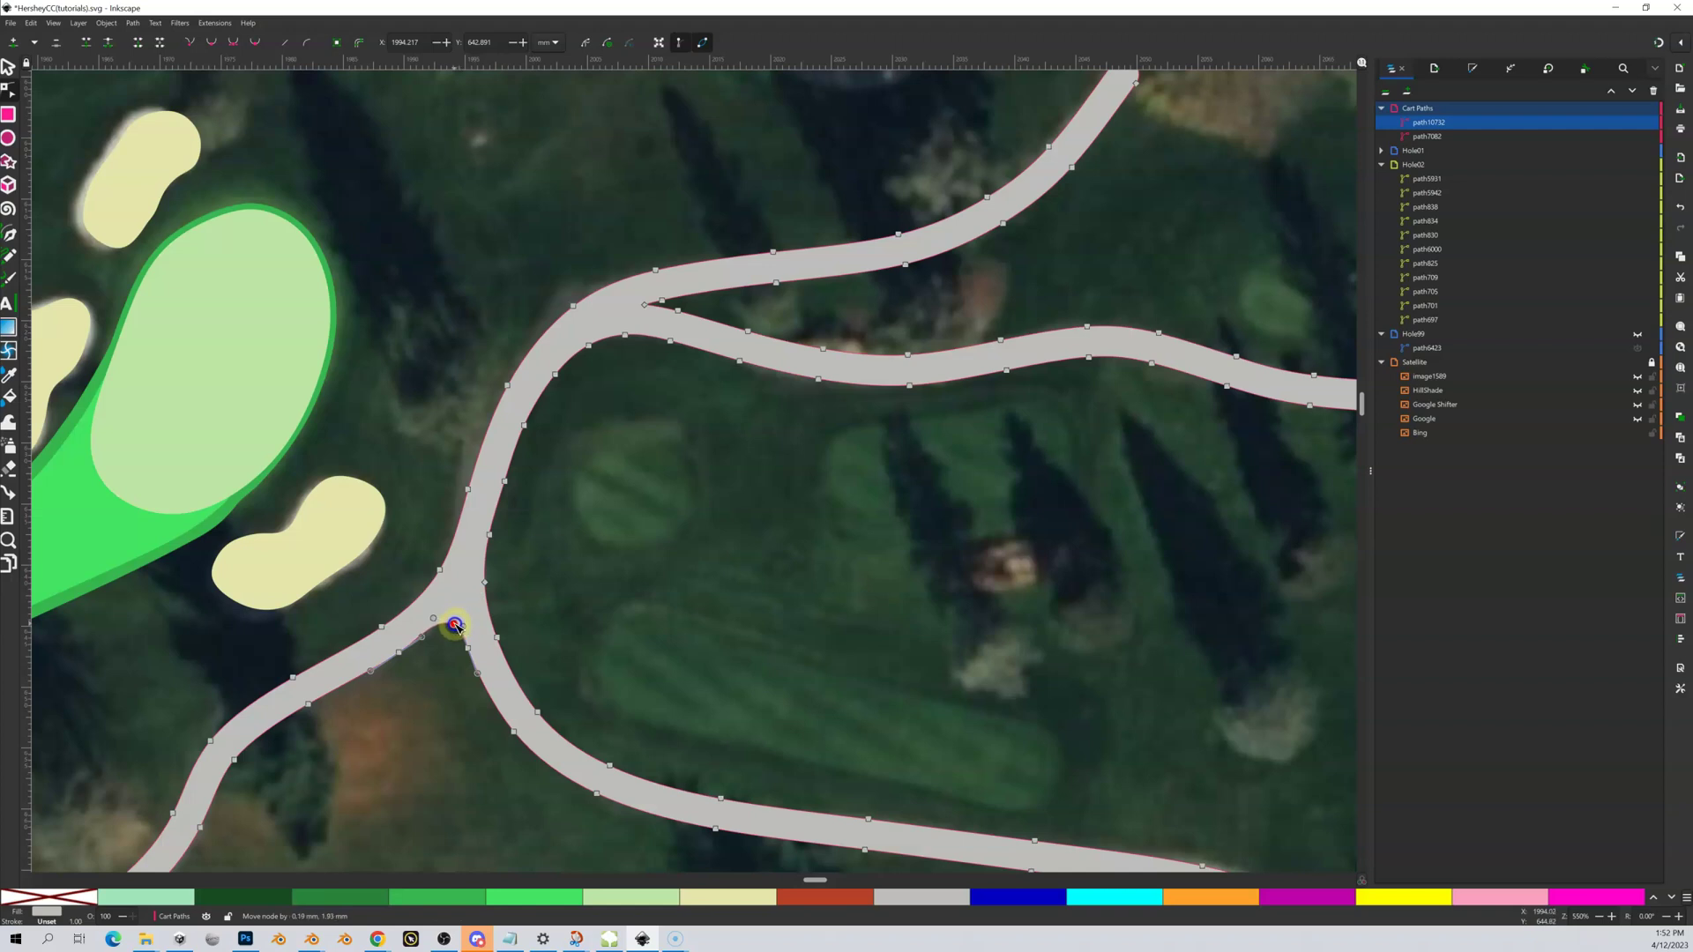
pyautogui.moveTo(453, 632); pyautogui.dragTo(451, 630)
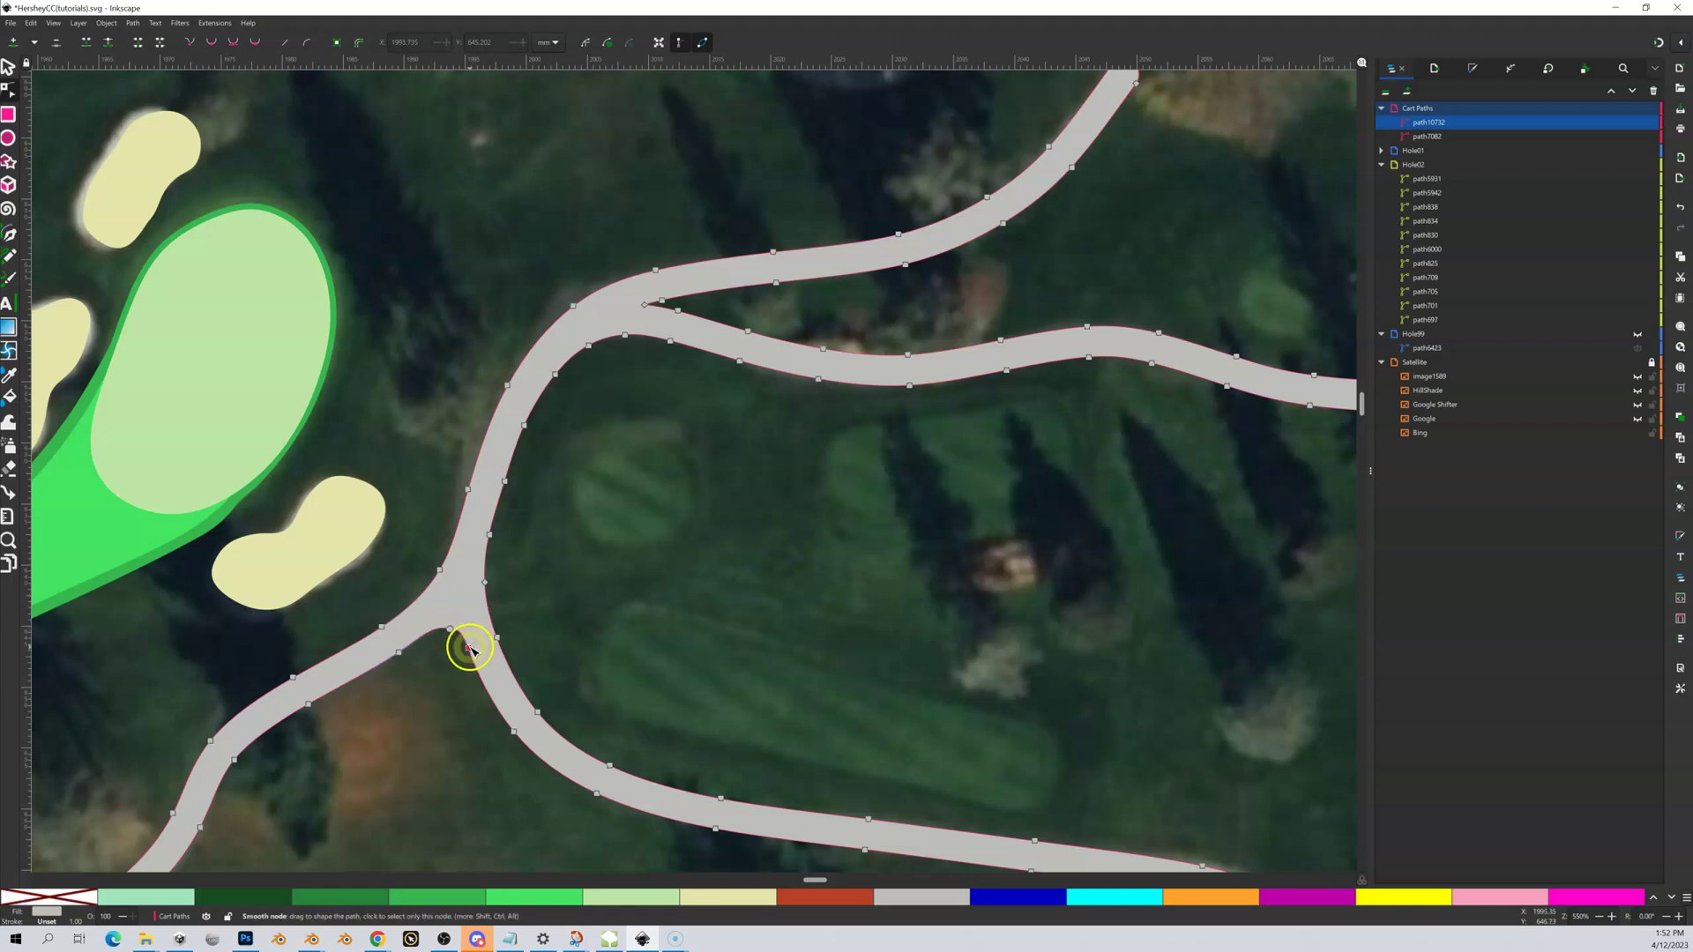
pyautogui.moveTo(468, 650); pyautogui.dragTo(461, 657)
pyautogui.press('z')
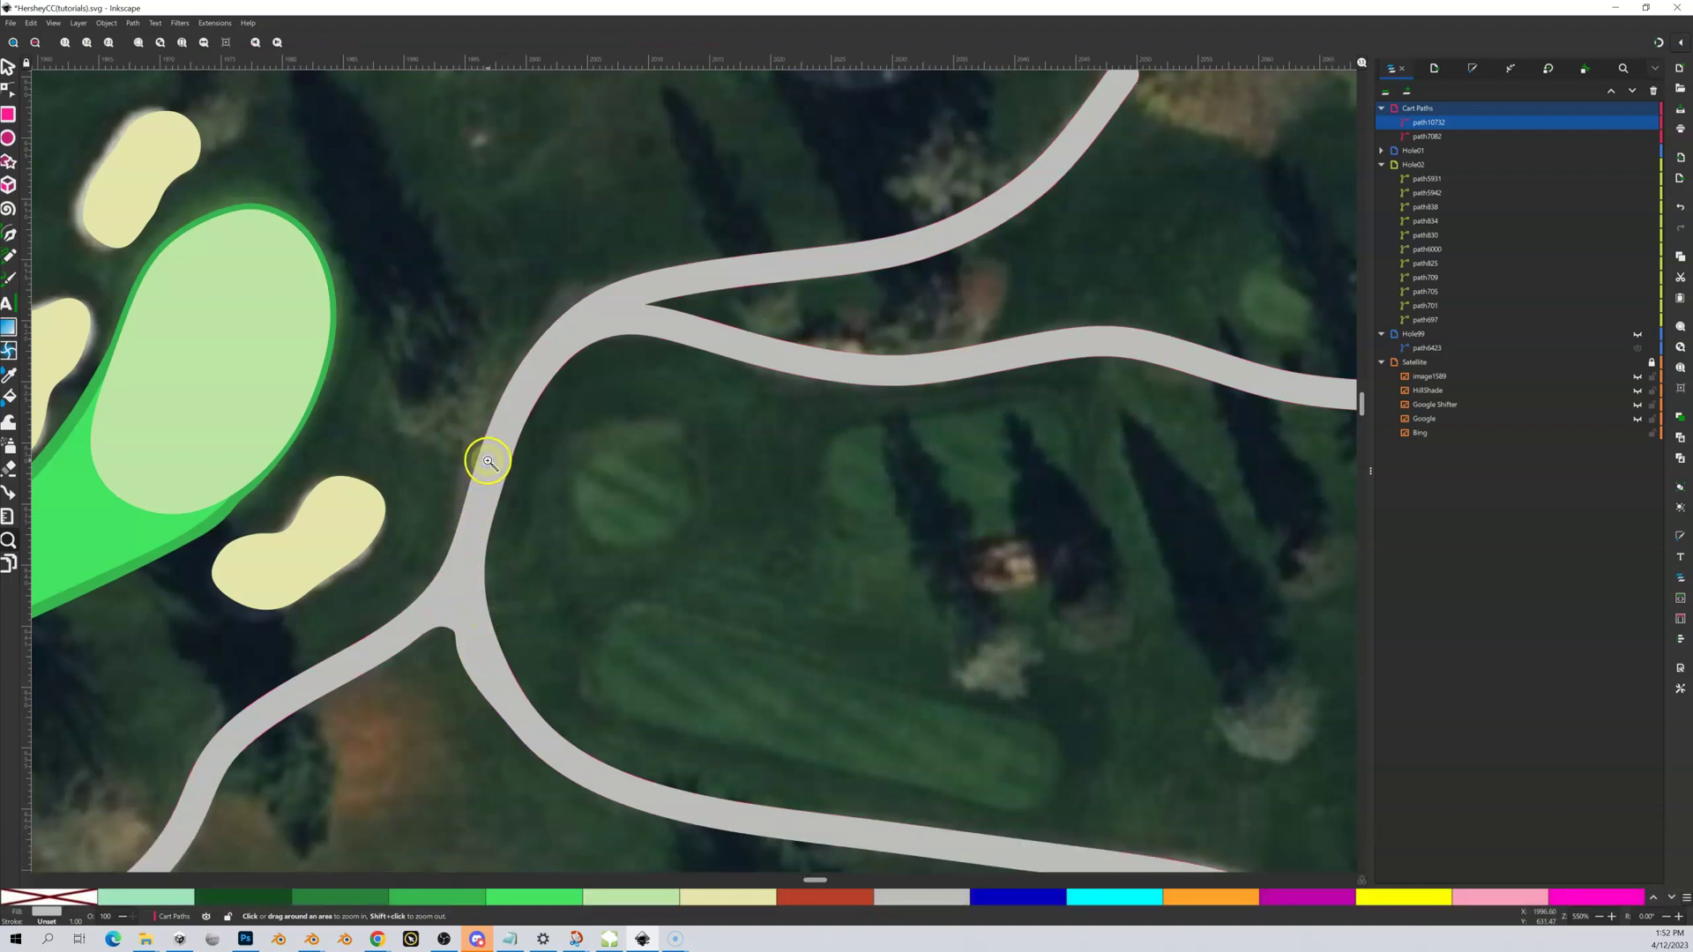
# Step: Drag the upper junction node slightly right with the Node tool, then deselect to preview
pyautogui.click(8, 67)
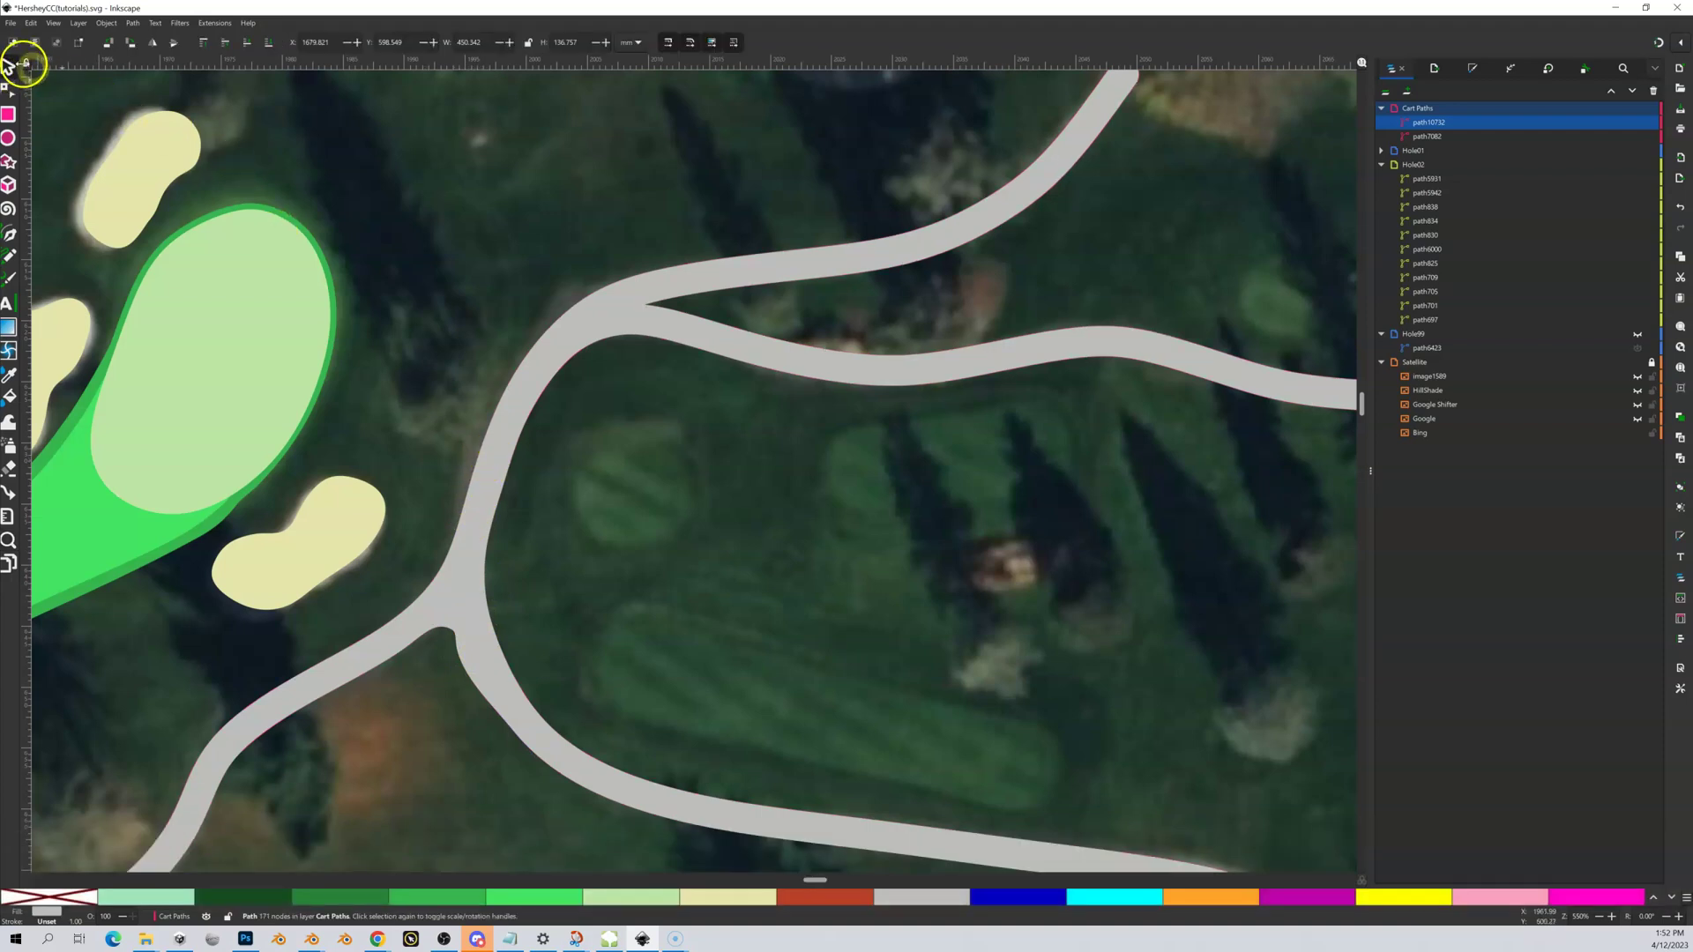
pyautogui.click(9, 92)
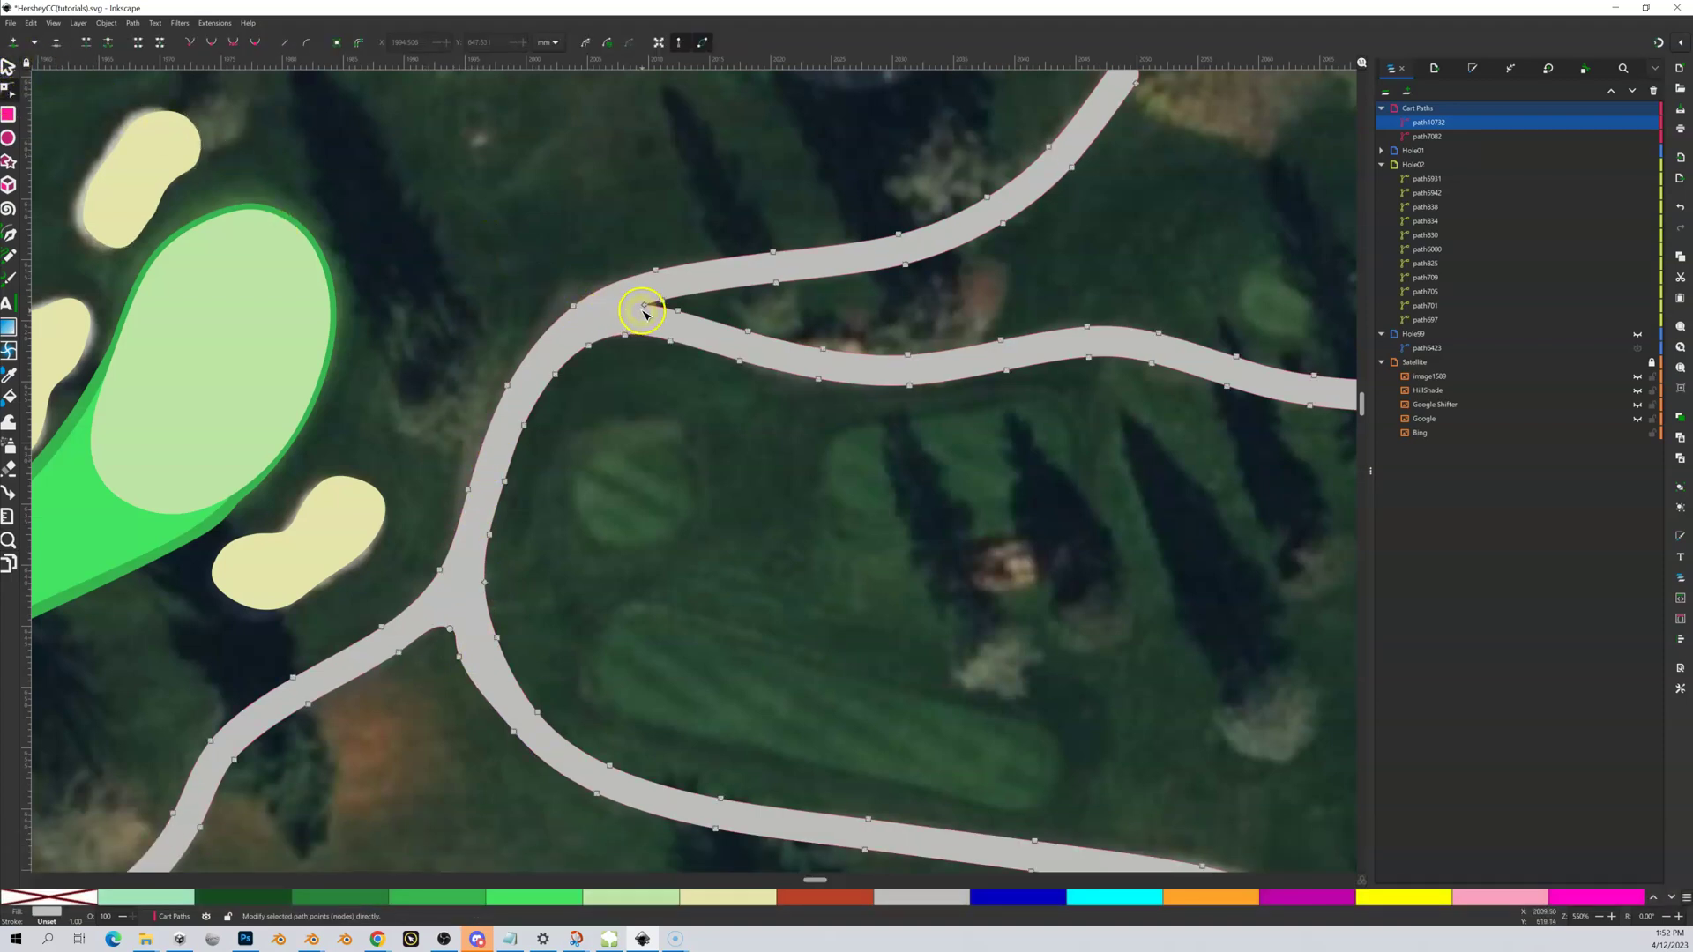
pyautogui.moveTo(646, 305)
pyautogui.mouseDown()
pyautogui.moveTo(670, 300)
pyautogui.moveTo(653, 304)
pyautogui.mouseUp()
pyautogui.click(259, 42)
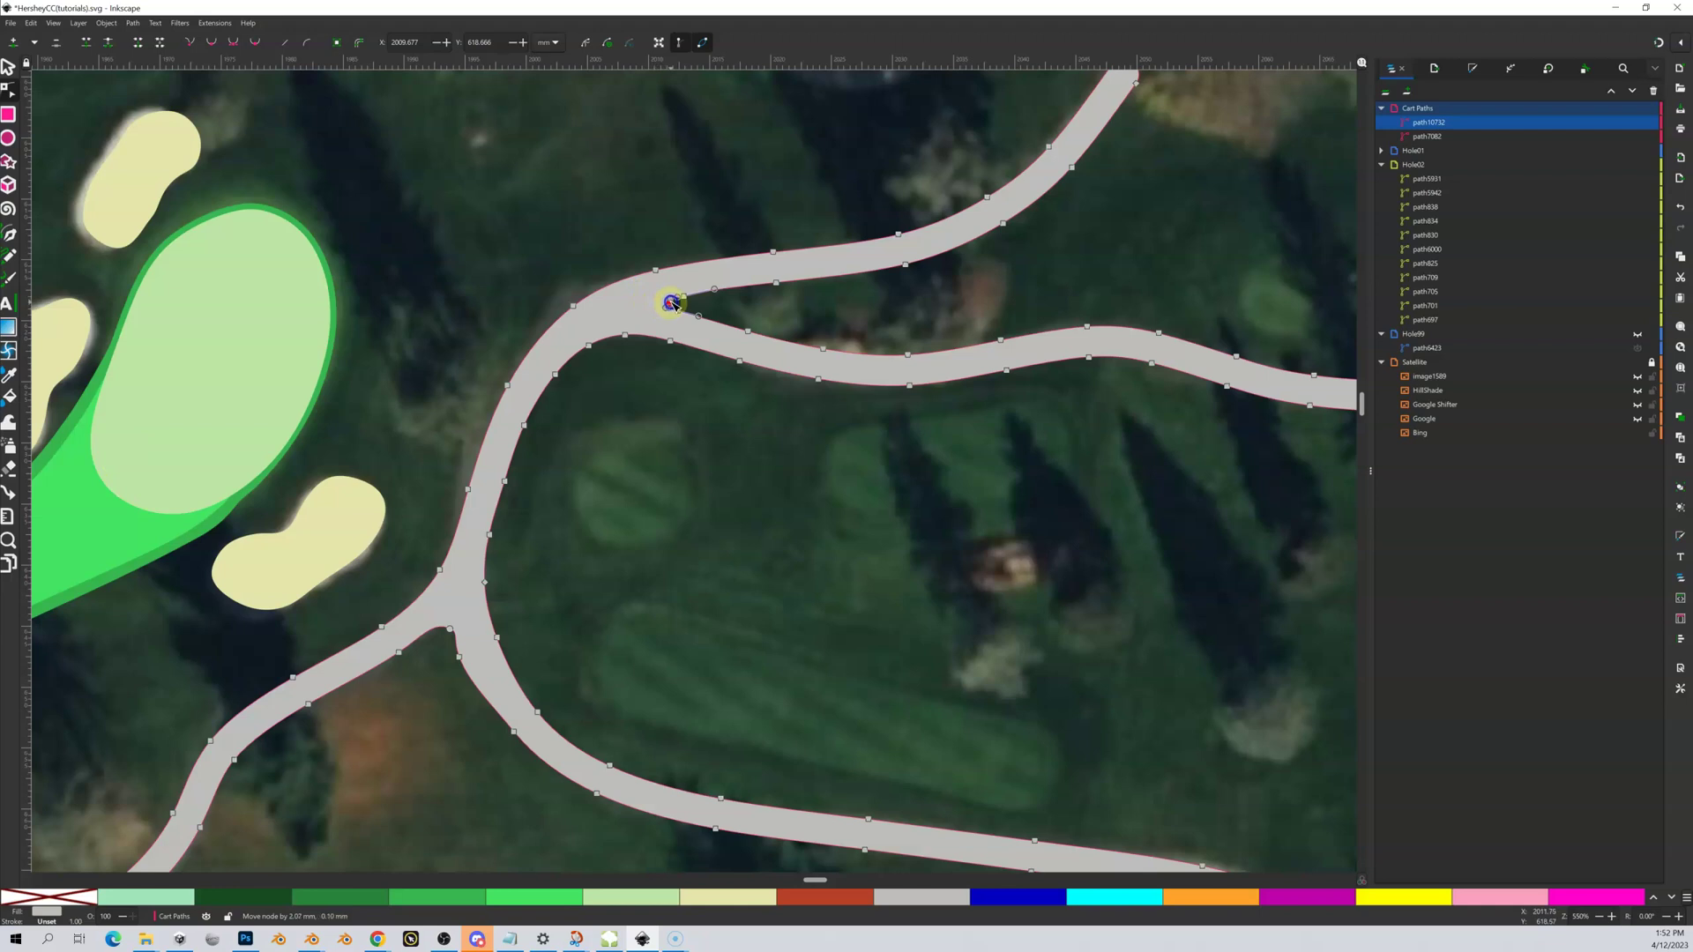
pyautogui.moveTo(672, 303); pyautogui.dragTo(671, 303)
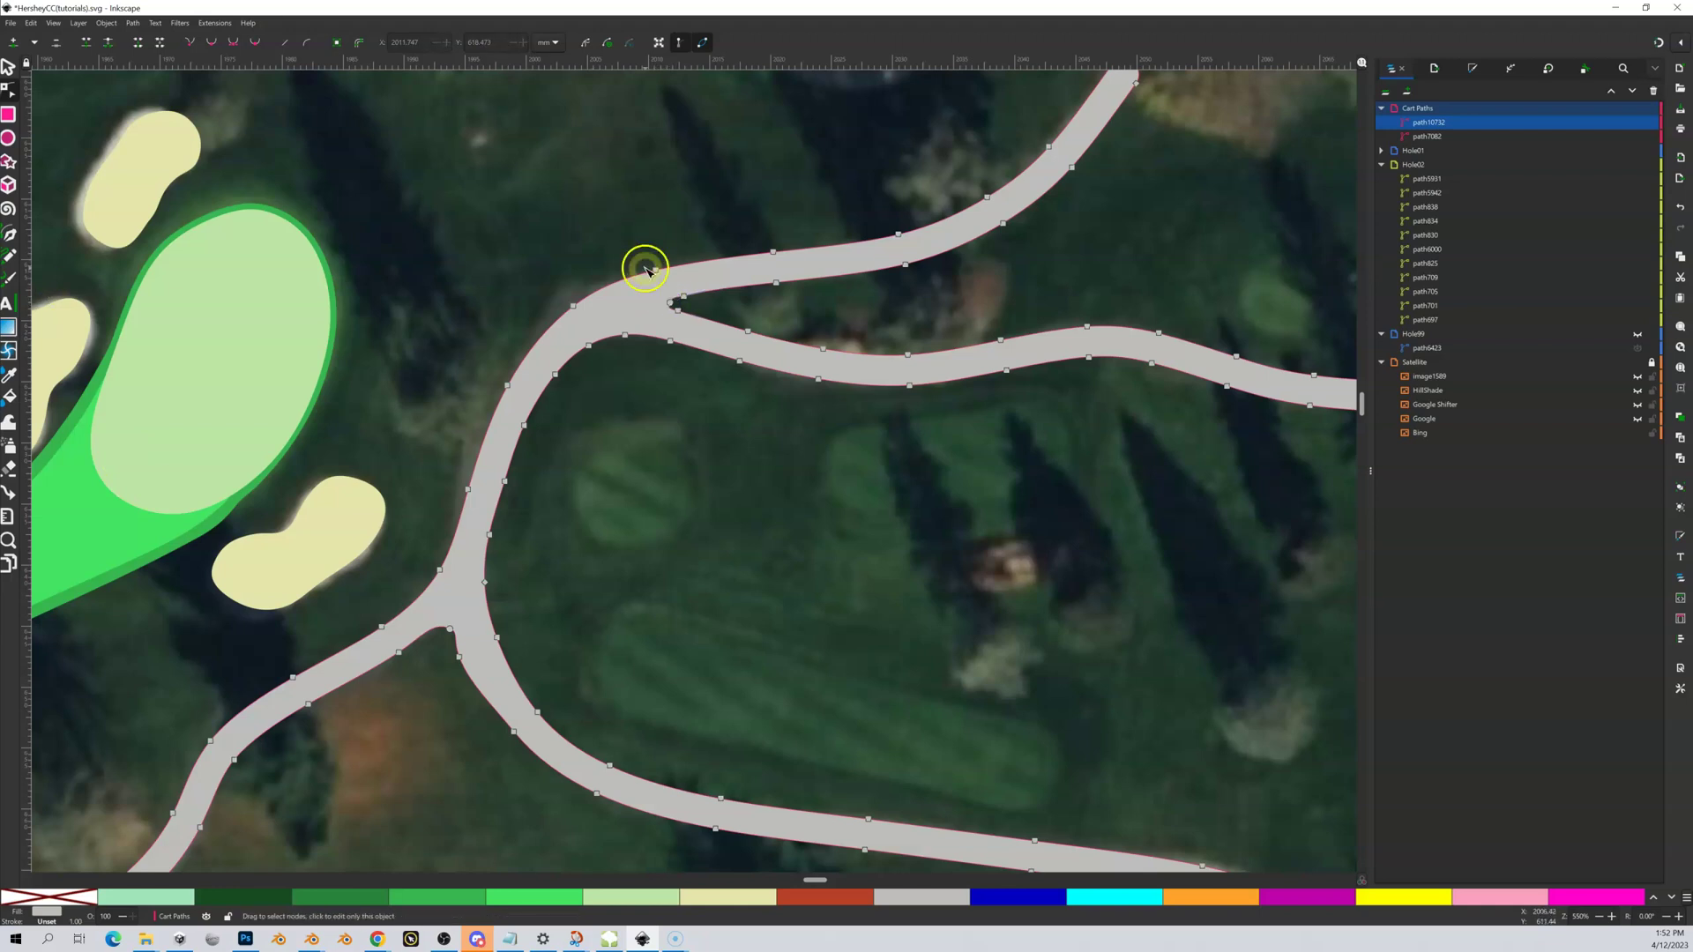
pyautogui.click(618, 394)
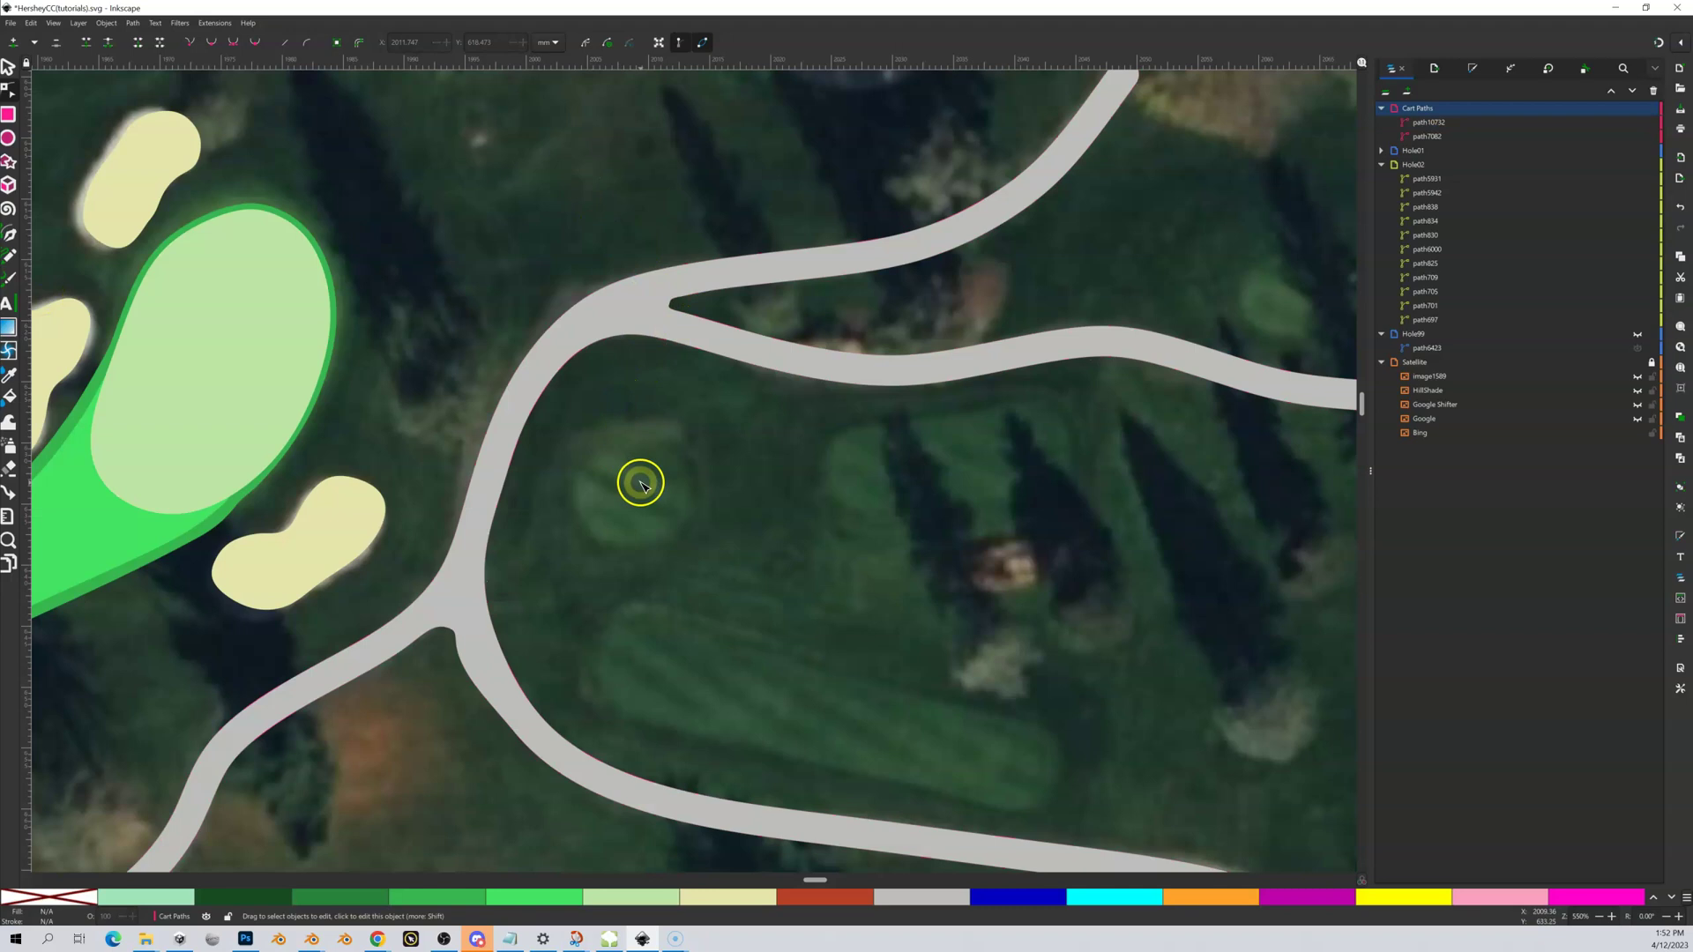
# Step: Round off the sharp tip of the upper fork by dragging its node handle
pyautogui.press('+')
pyautogui.press('+')
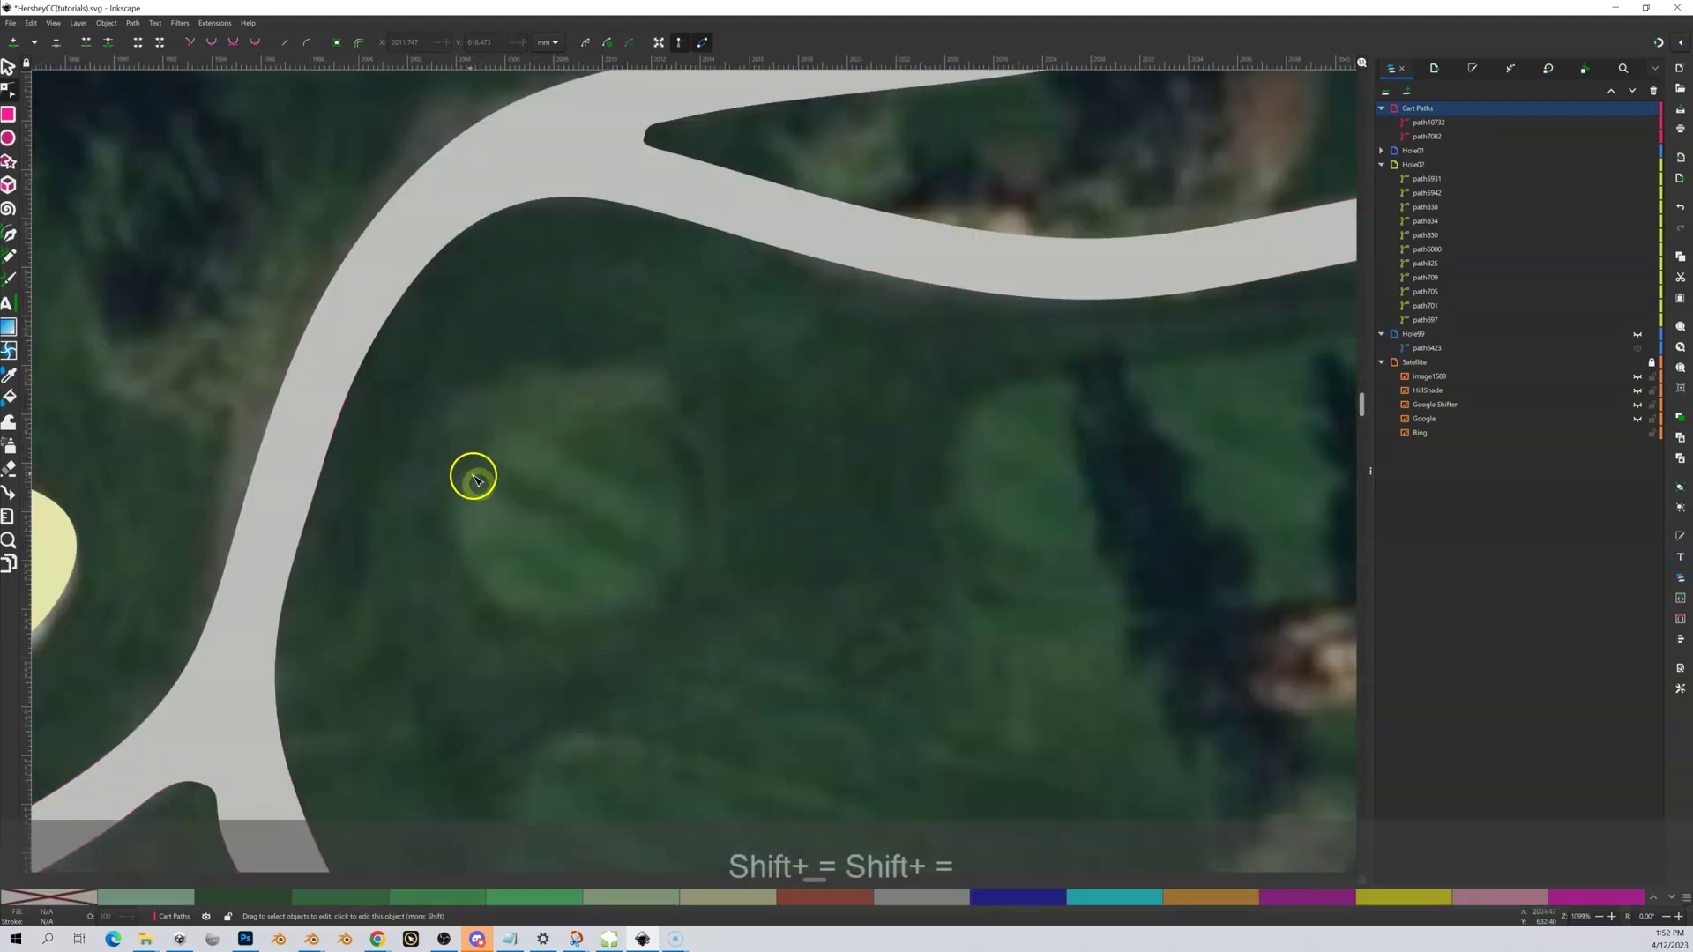
pyautogui.press('+')
pyautogui.press('+')
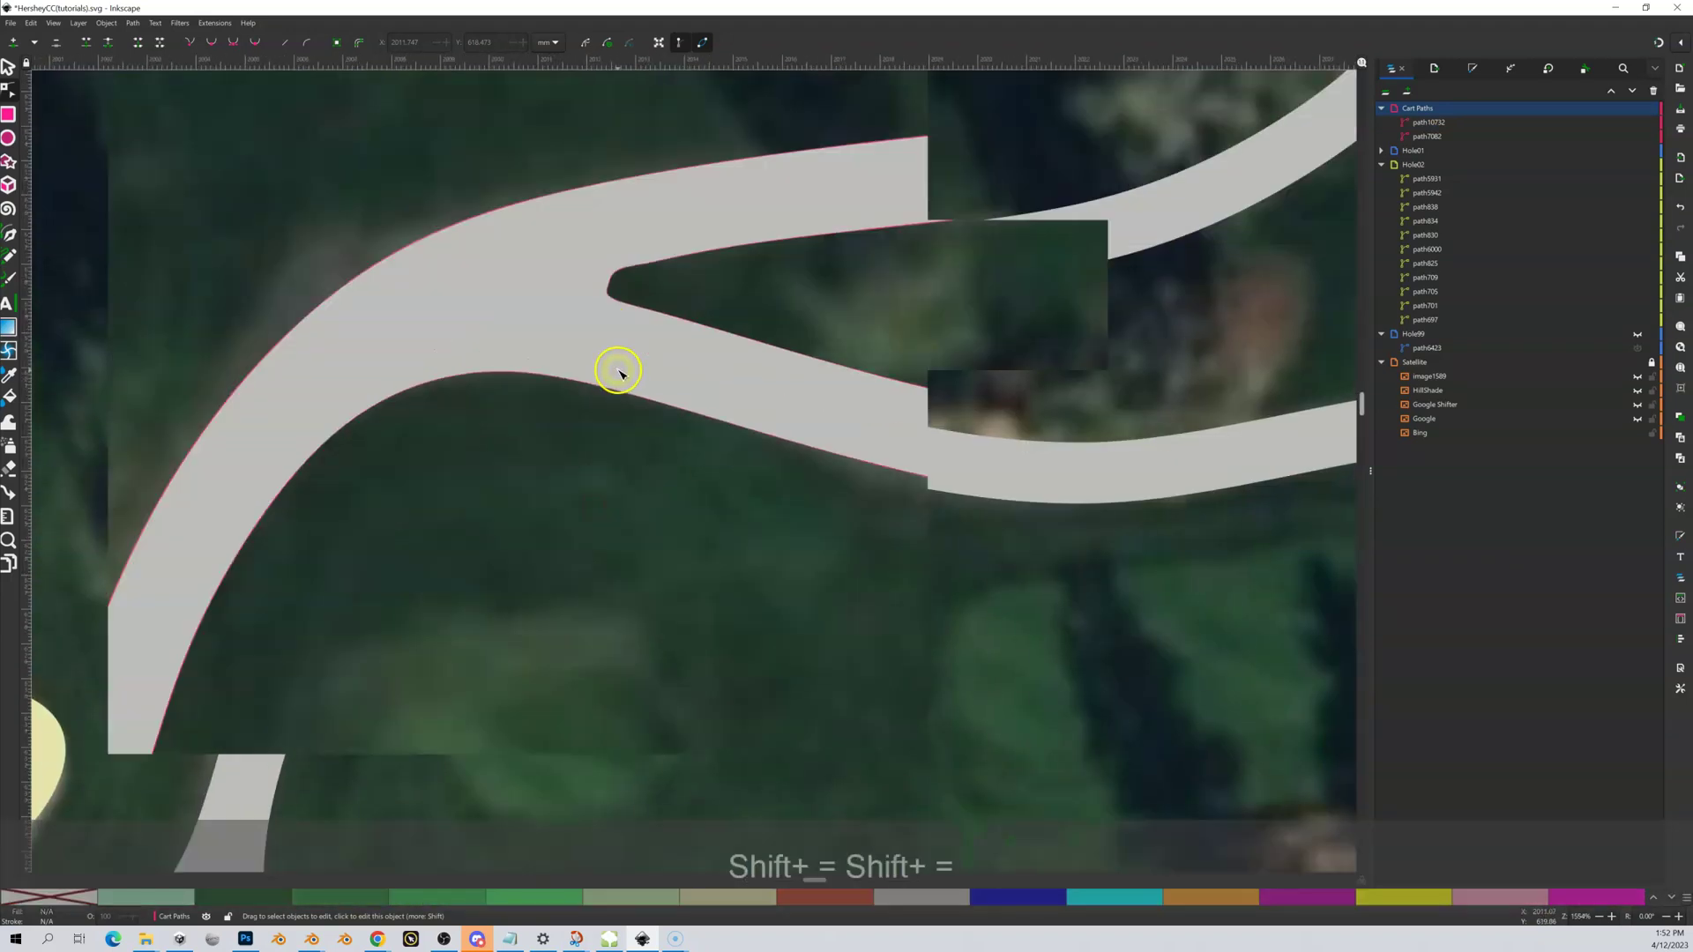
pyautogui.click(555, 194)
pyautogui.moveTo(573, 205); pyautogui.dragTo(570, 204)
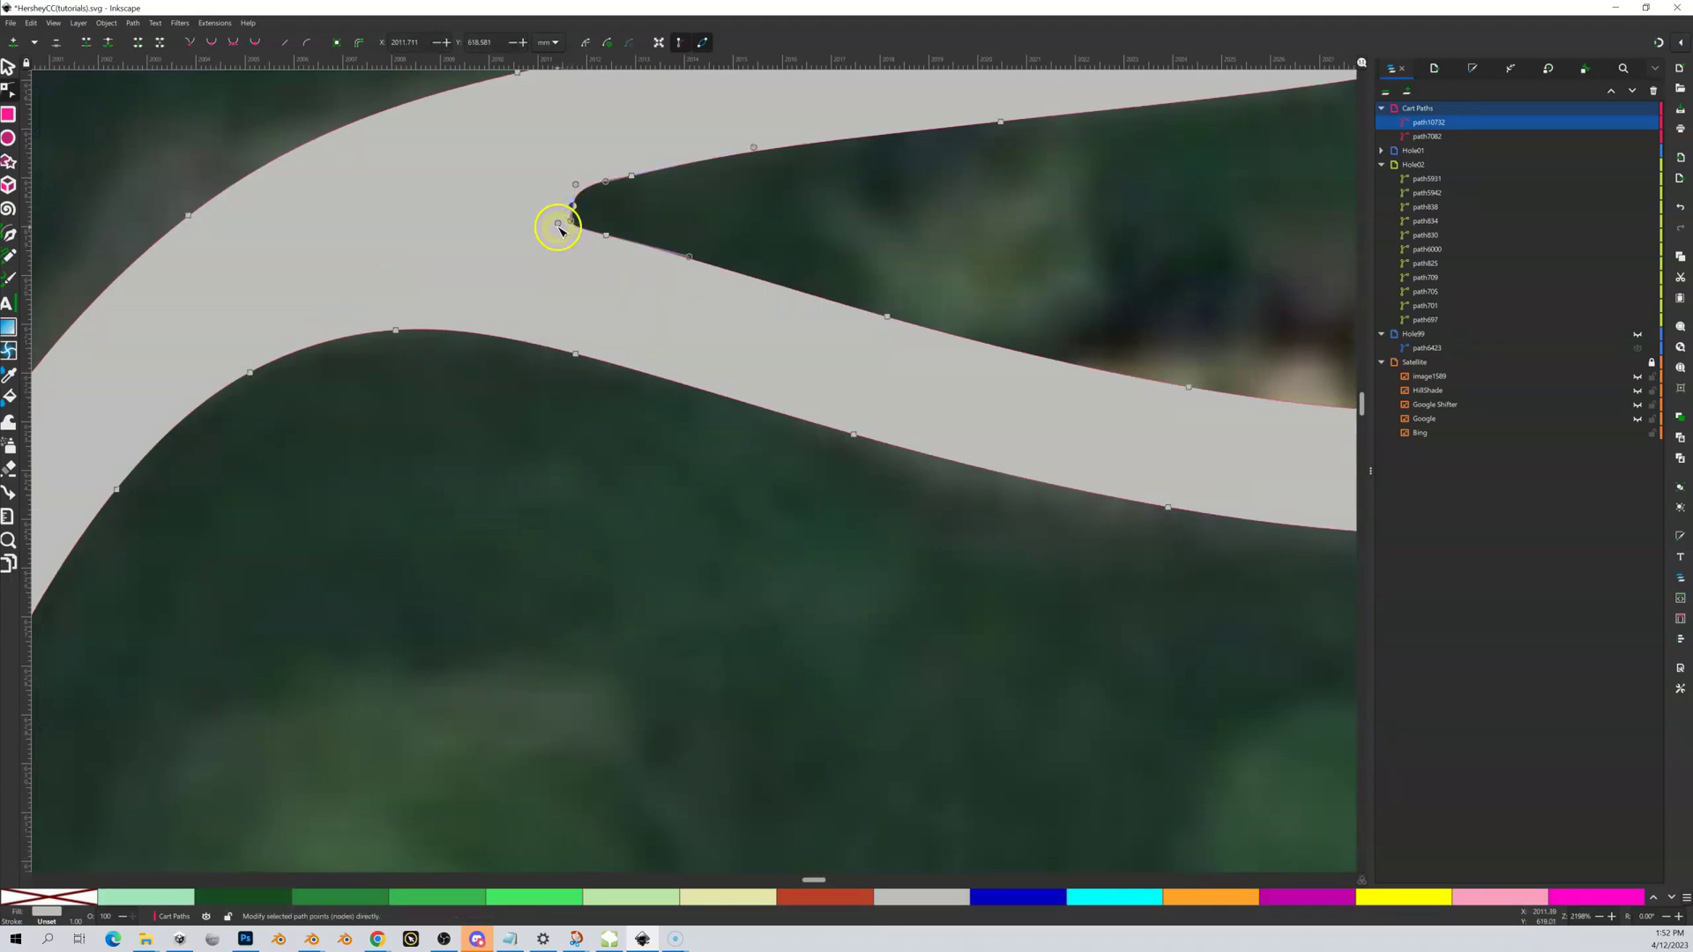
pyautogui.moveTo(560, 228); pyautogui.dragTo(582, 228)
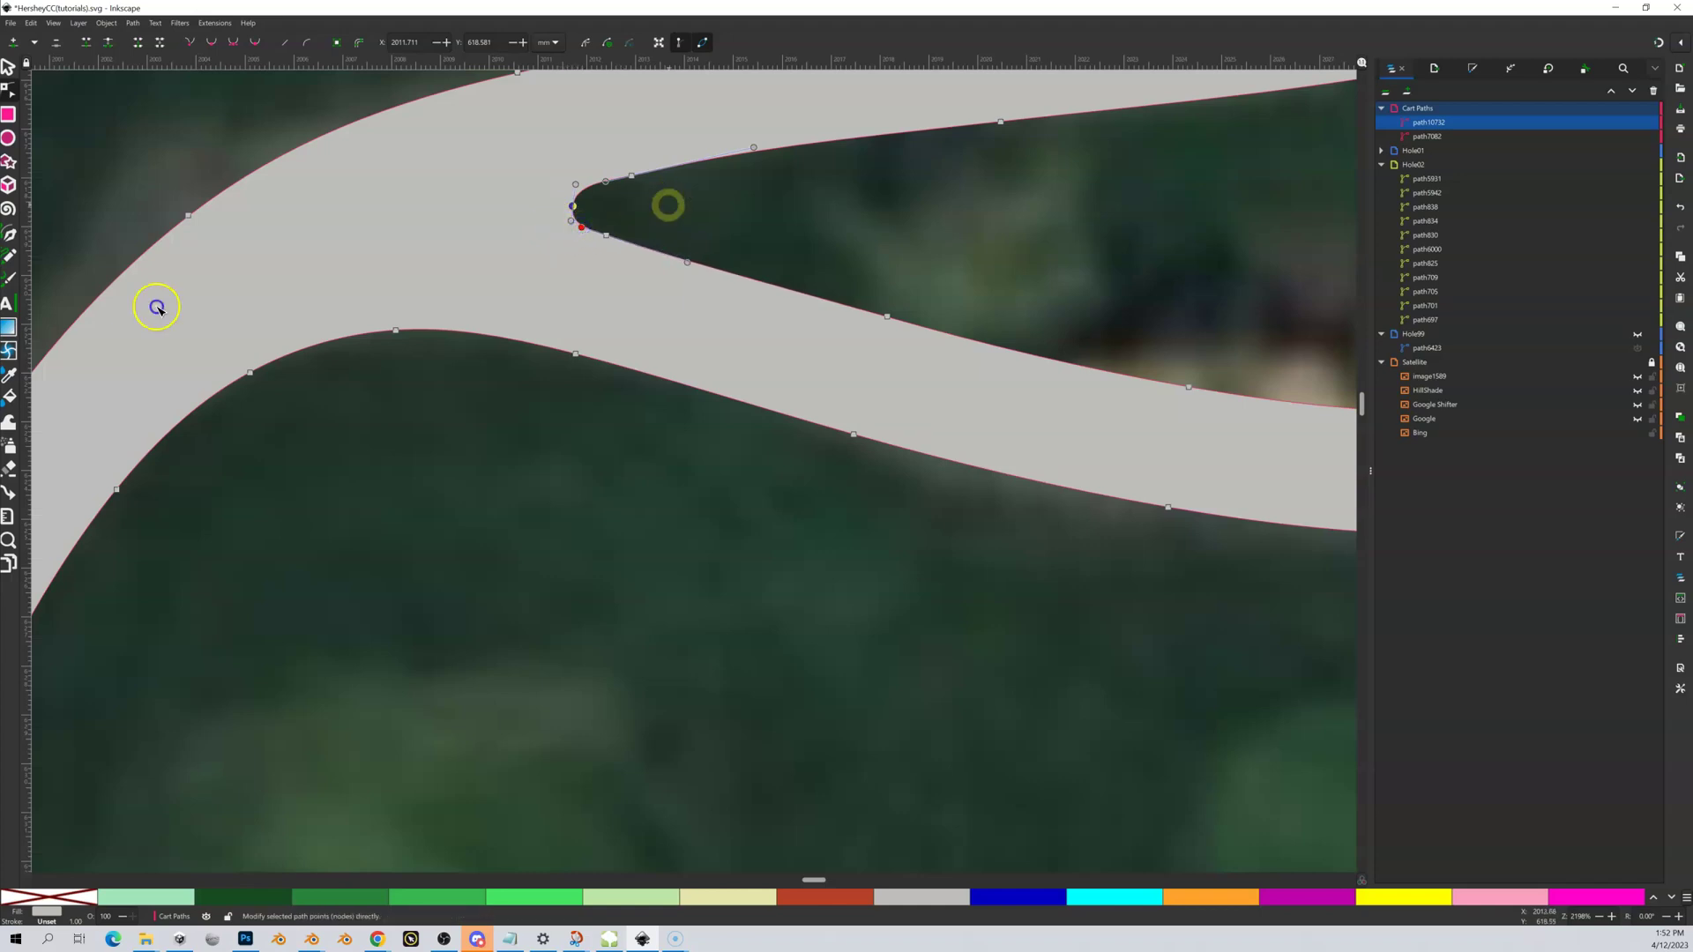
pyautogui.click(377, 415)
# Step: Soften the lower junction's inner corner by nudging its node down-left
pyautogui.hscroll(-1, 527, 354)
pyautogui.scroll(-2, 527, 353)
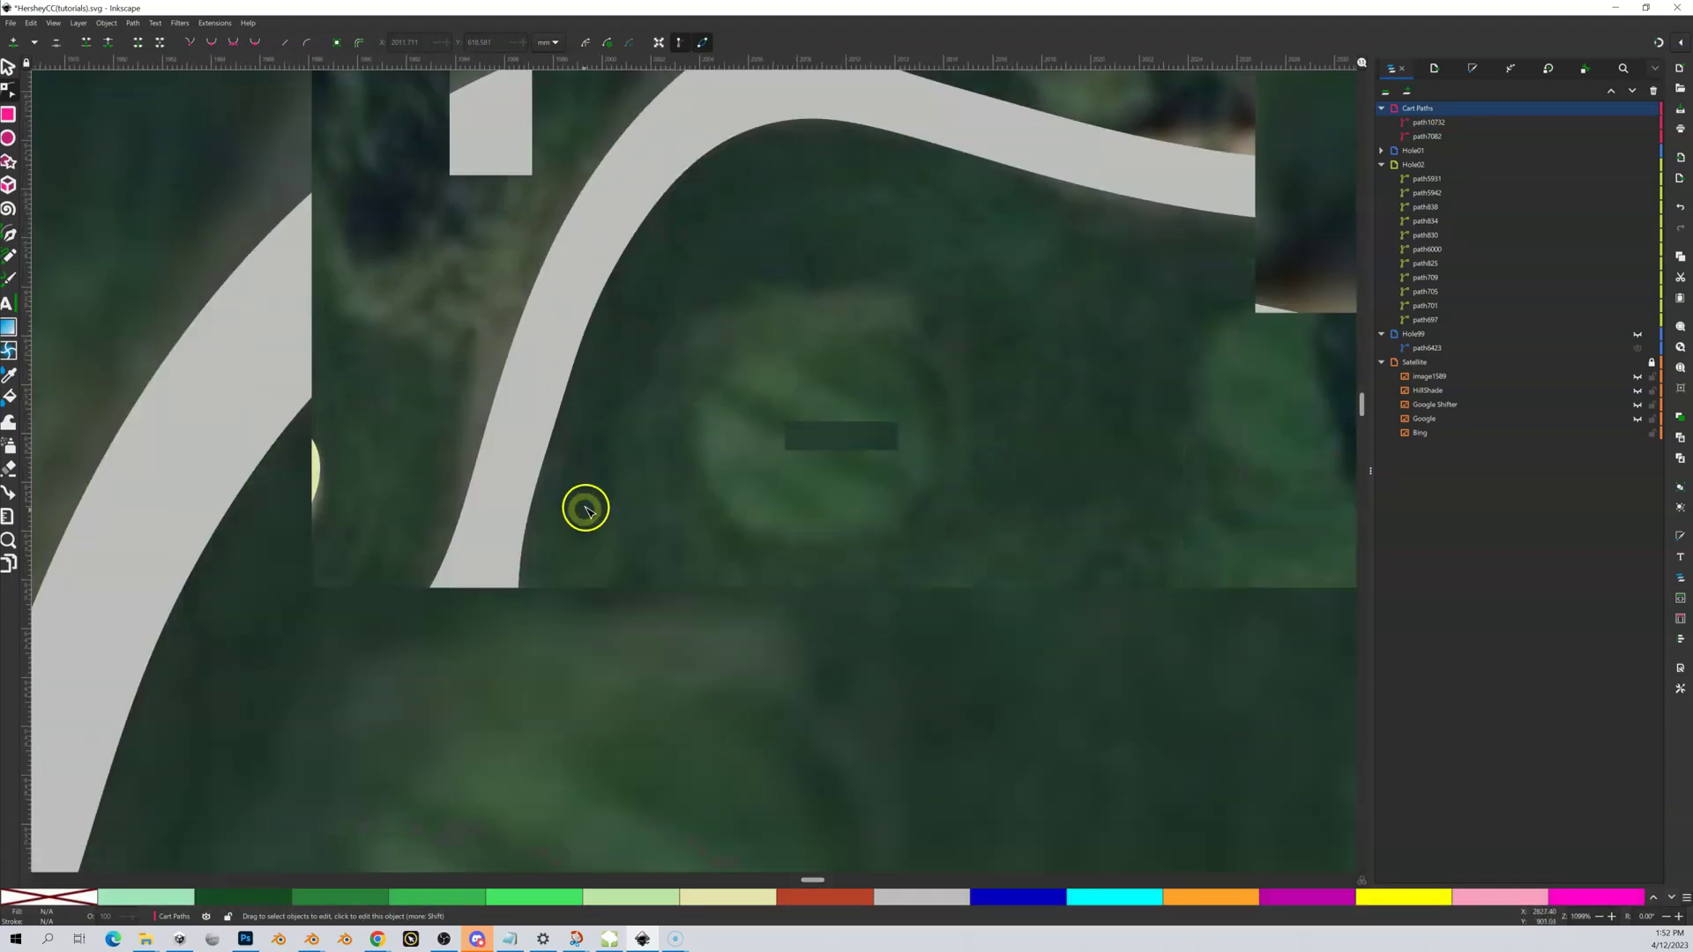
pyautogui.scroll(-2, 639, 442)
pyautogui.hscroll(-1, 639, 441)
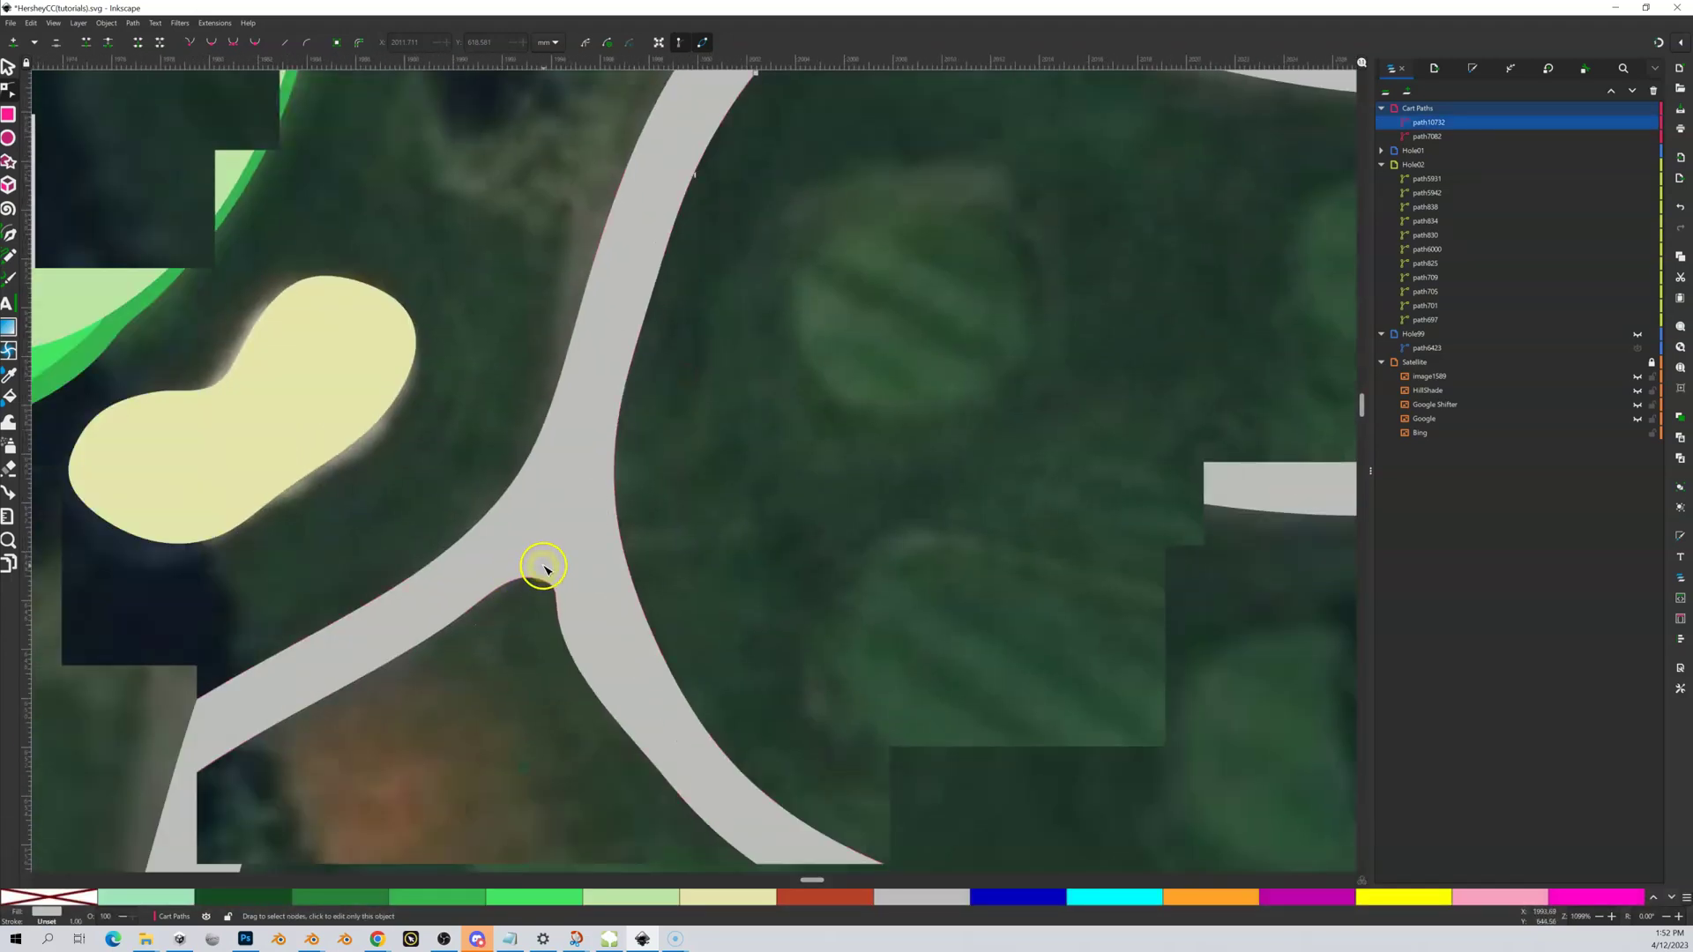
pyautogui.click(546, 592)
pyautogui.click(562, 635)
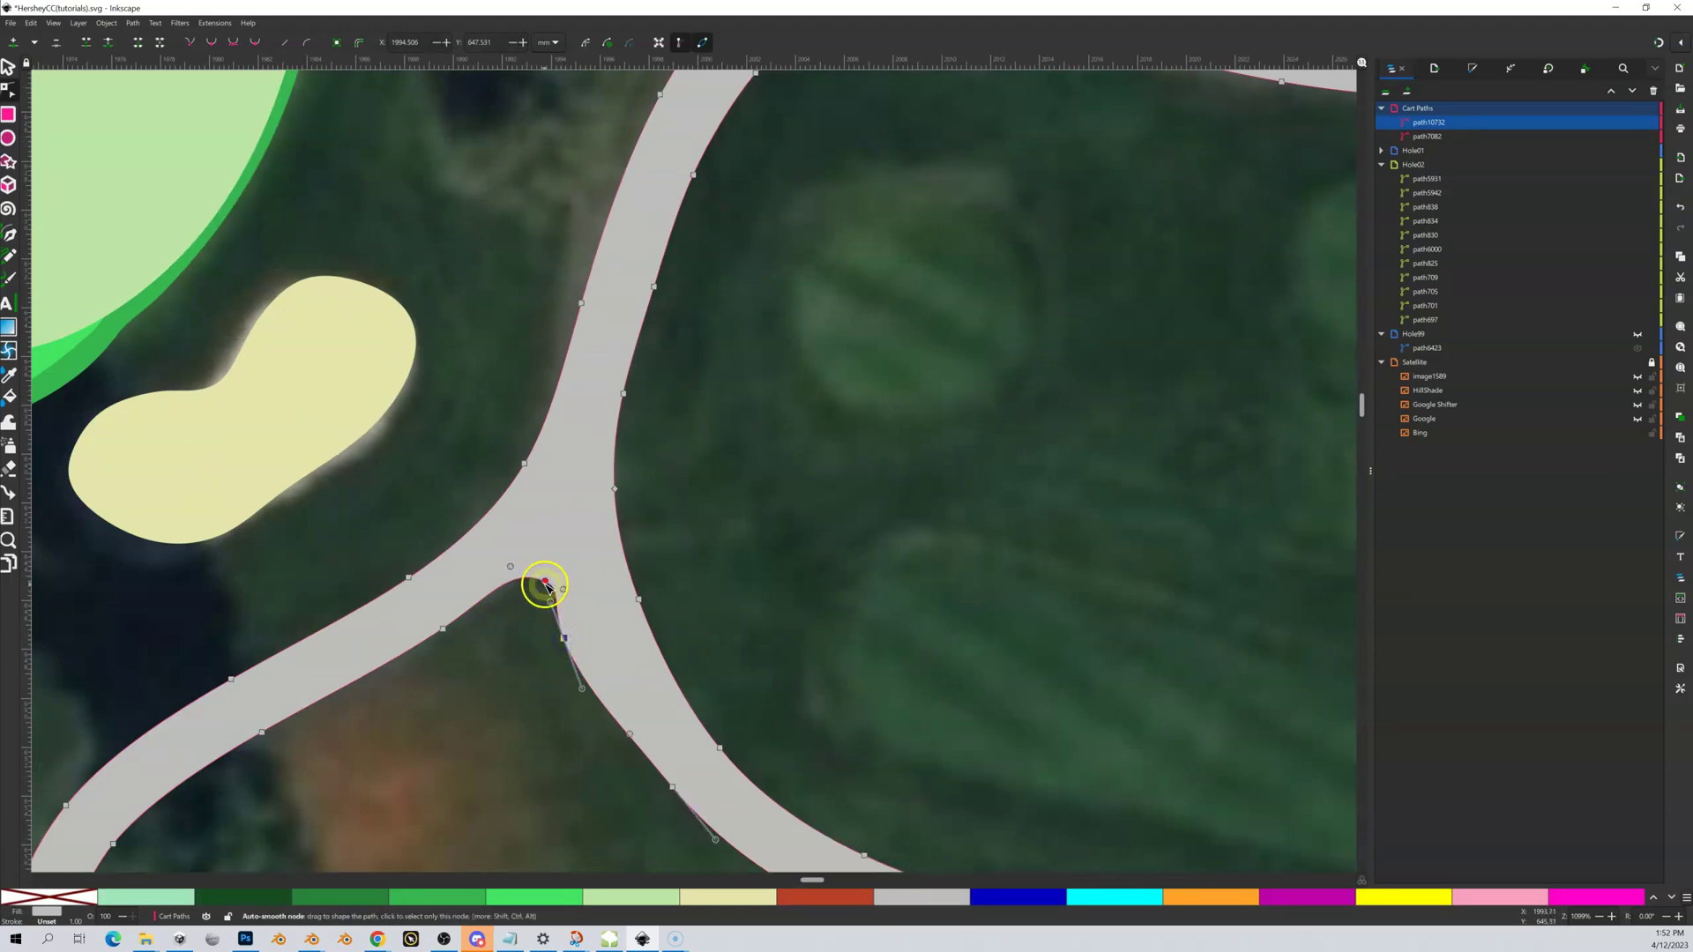
pyautogui.moveTo(547, 582); pyautogui.dragTo(541, 588)
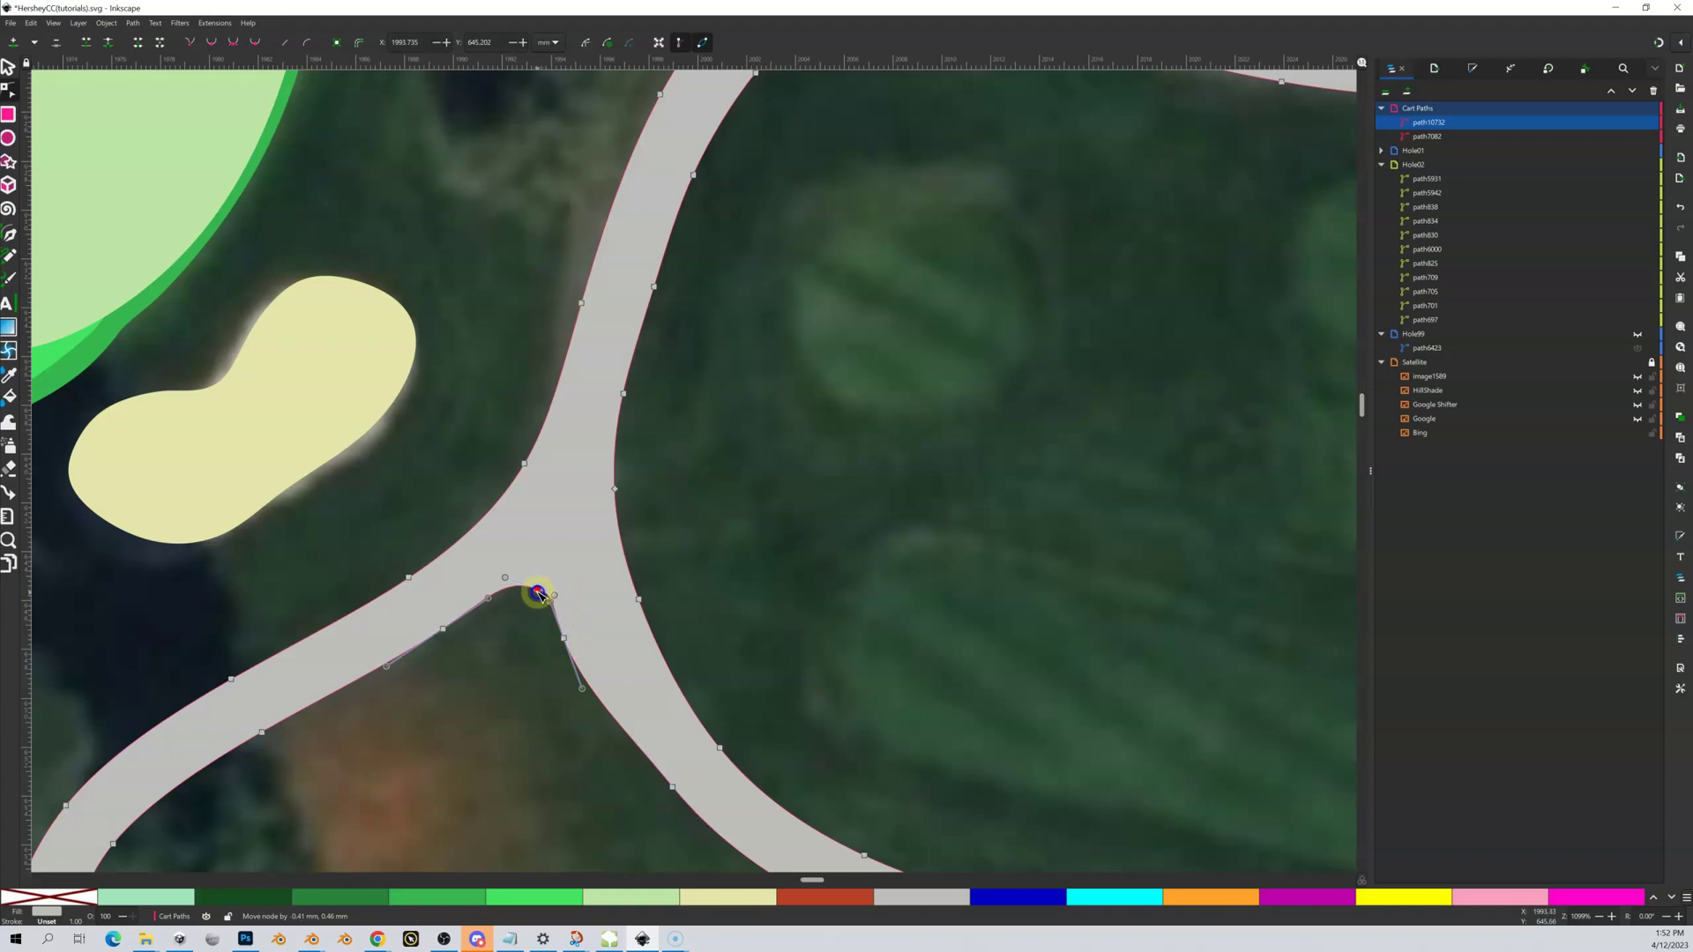
pyautogui.moveTo(538, 593); pyautogui.dragTo(537, 593)
pyautogui.click(808, 538)
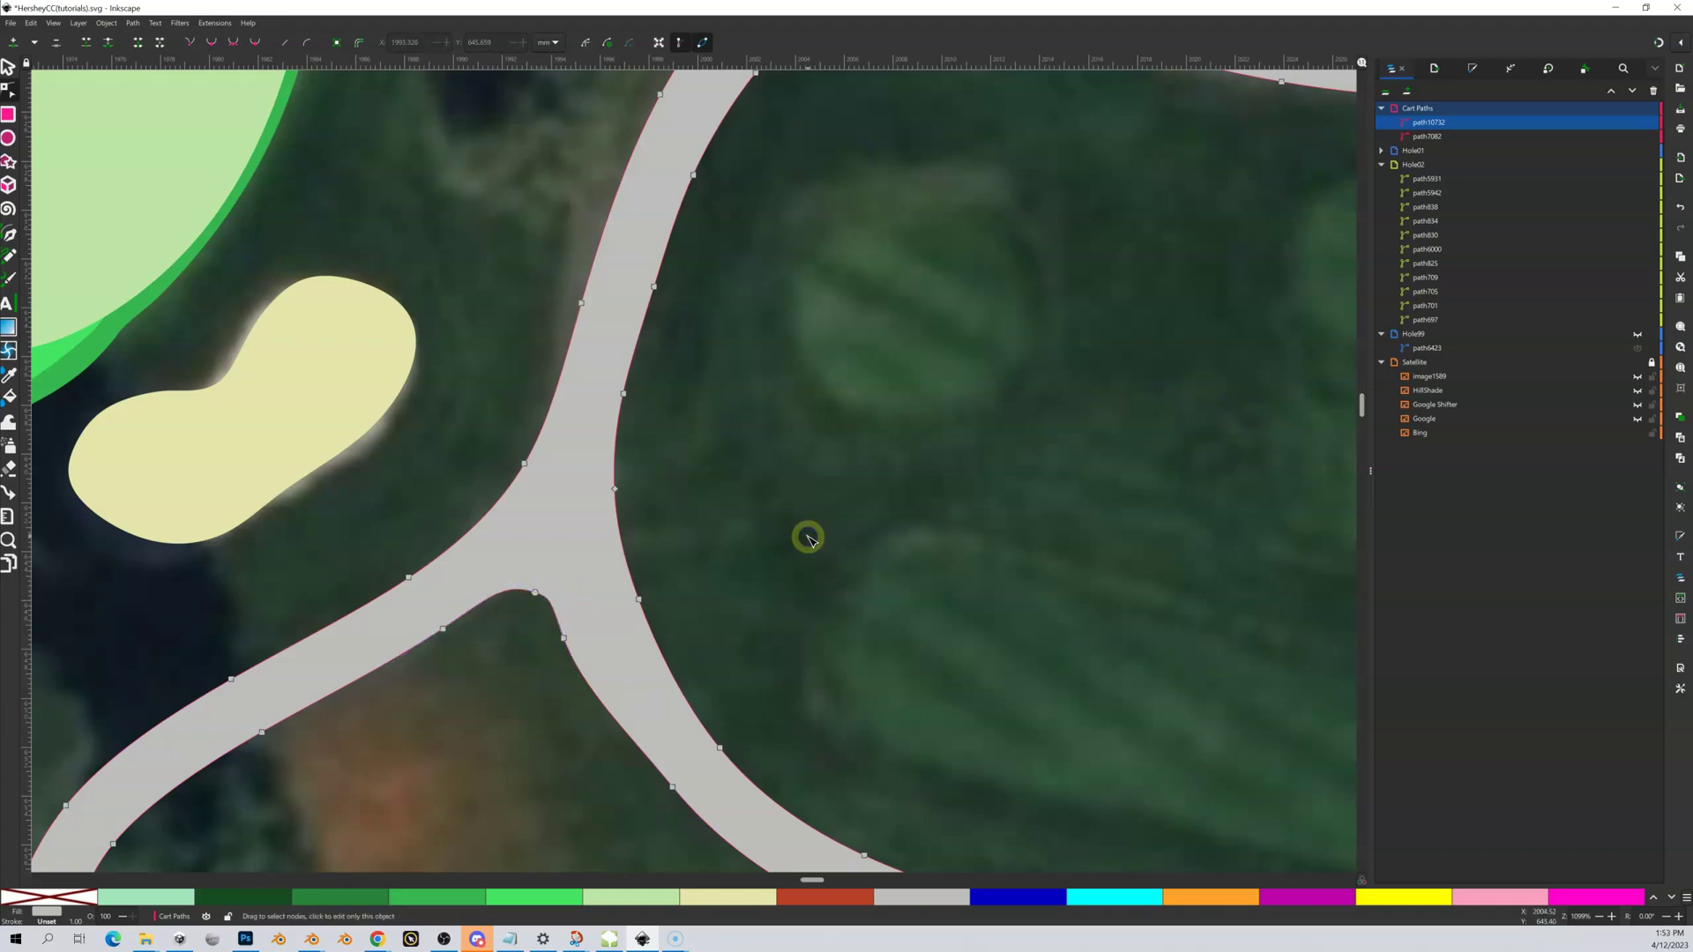
pyautogui.scroll(-2, 807, 538)
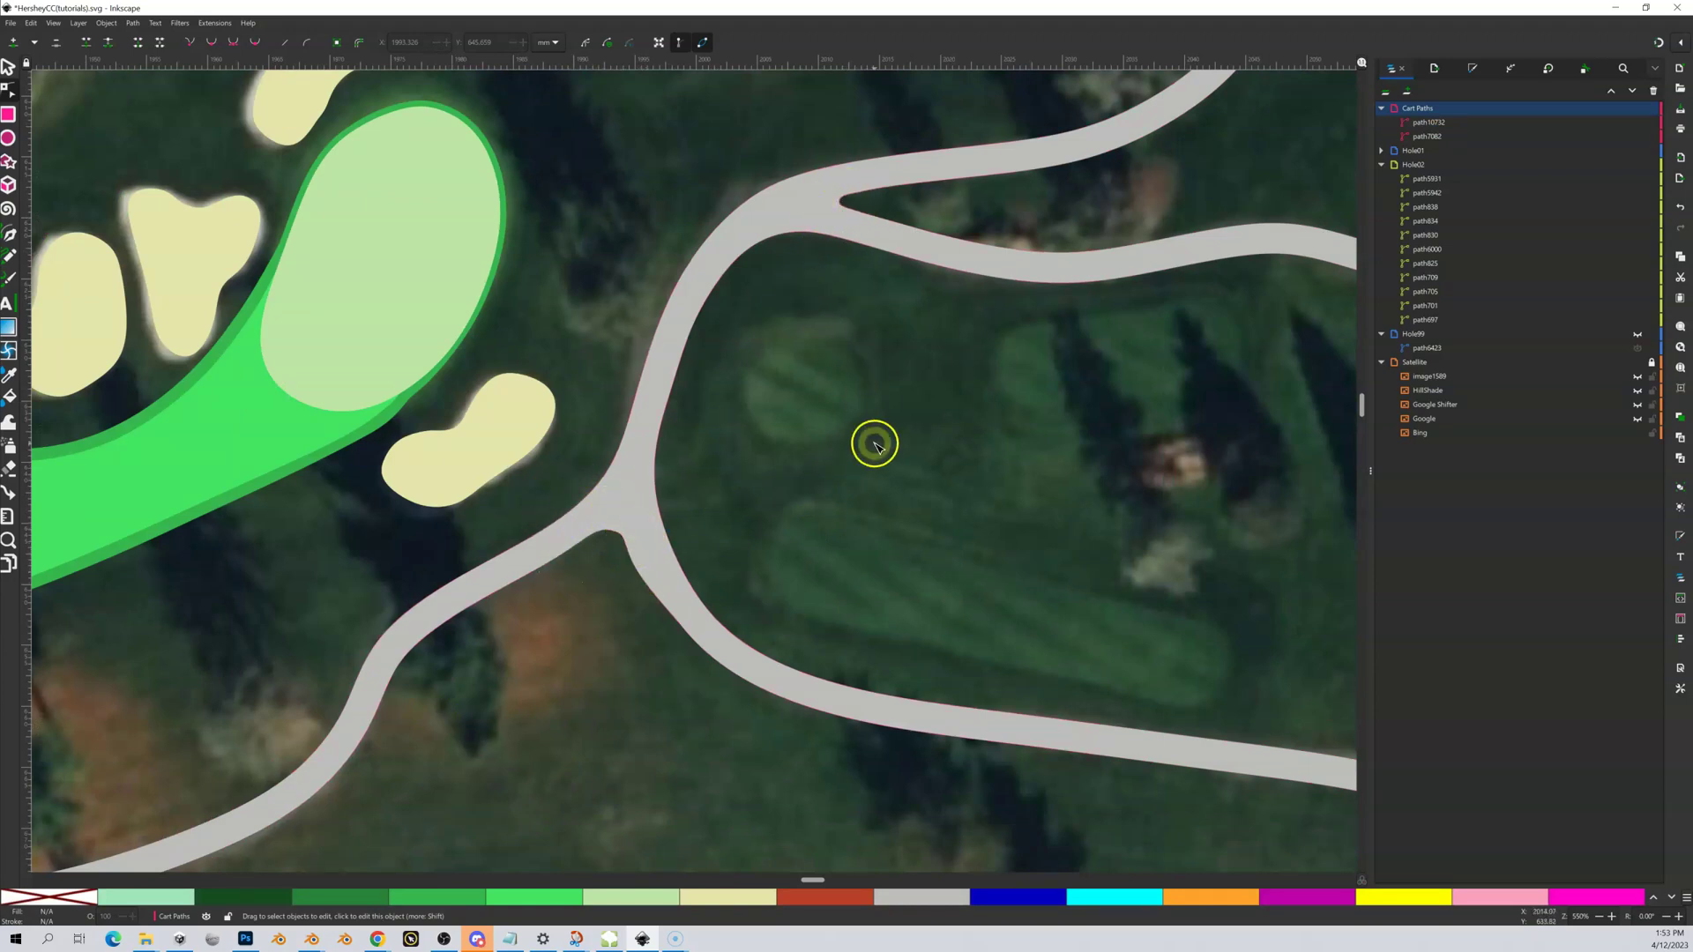
pyautogui.moveTo(873, 446); pyautogui.dragTo(788, 406)
pyautogui.scroll(-3, 827, 419)
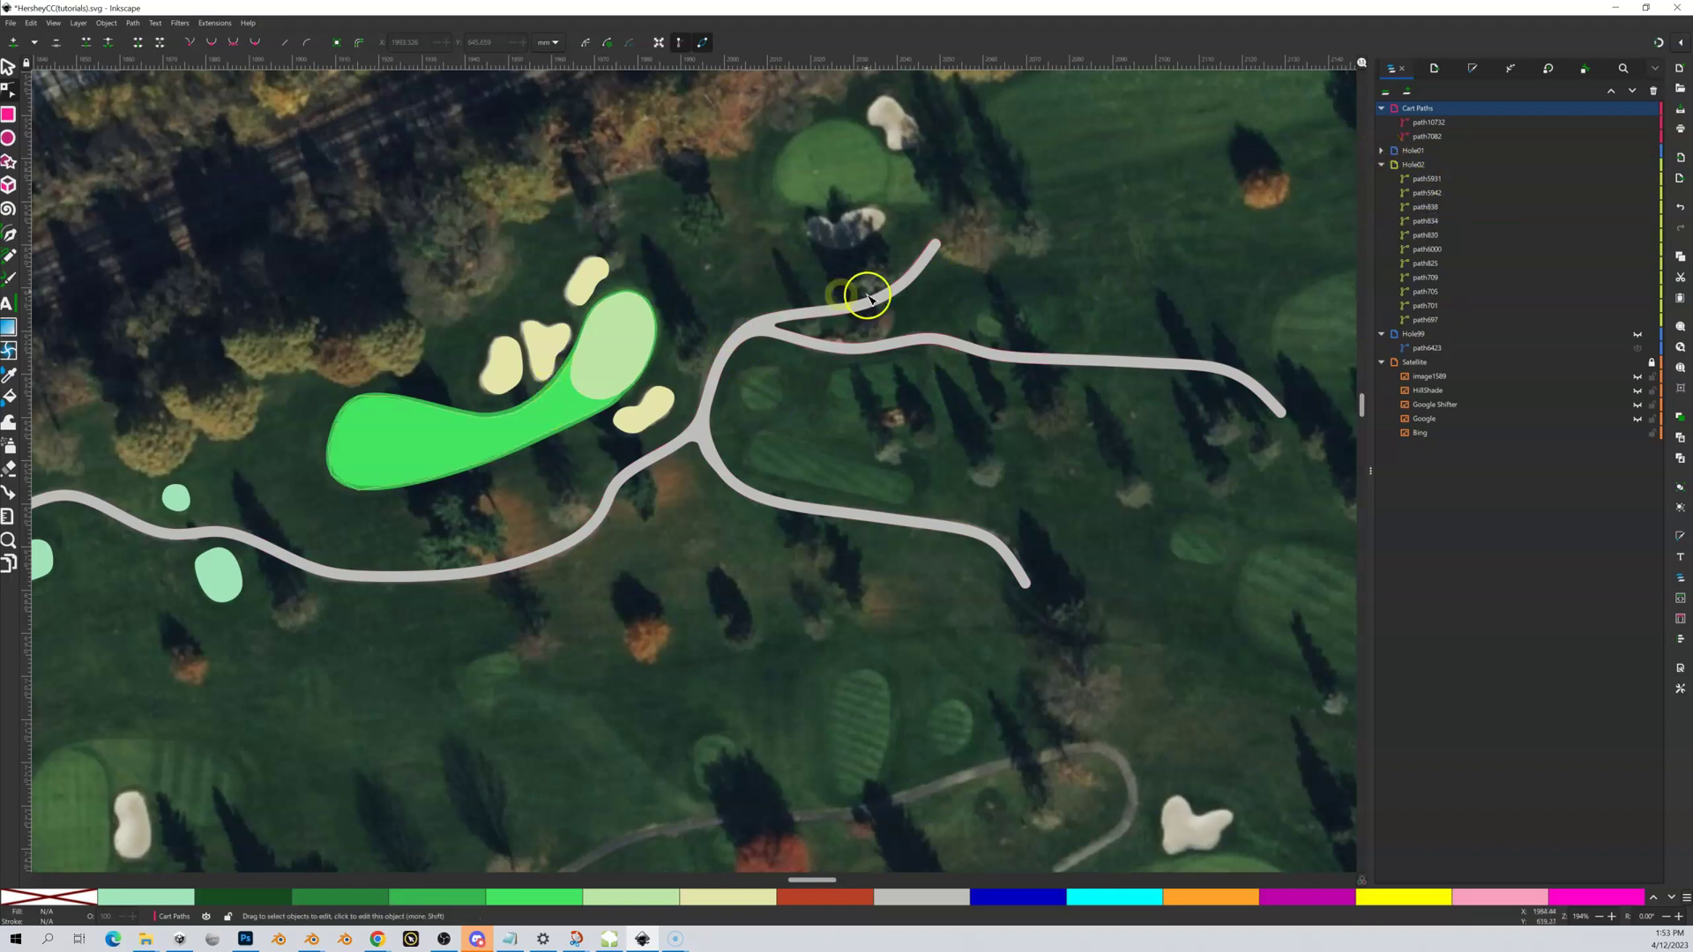
pyautogui.click(225, 501)
pyautogui.click(609, 474)
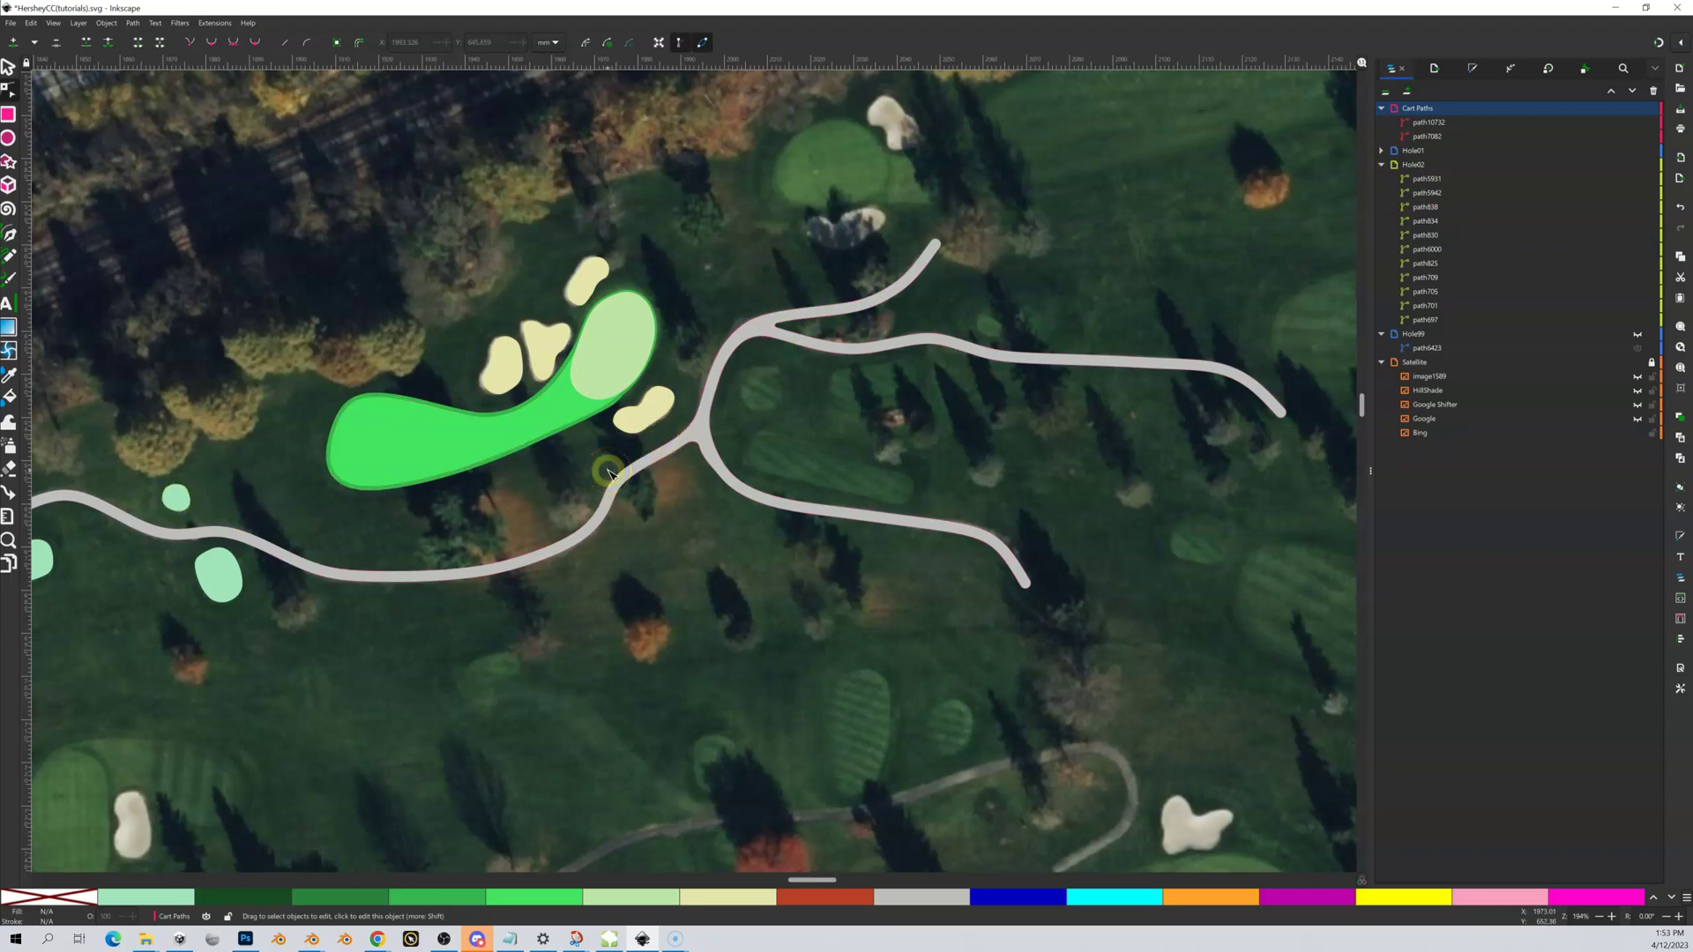